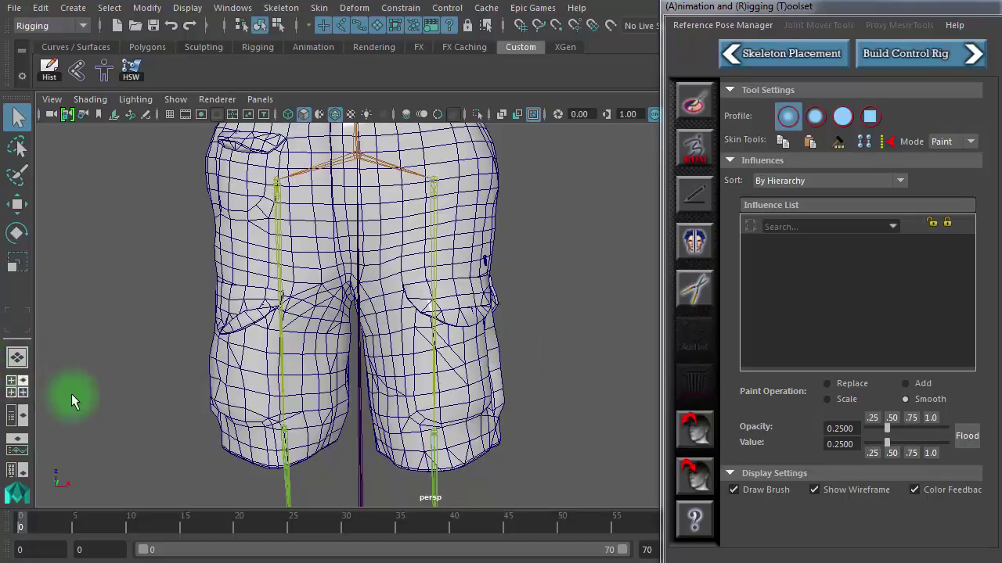
- Switch to the front view and put the shorts mesh into vertex selection mode
{"action": "left_click", "coordinate": [446, 172]}
{"action": "left_click", "coordinate": [450, 280]}
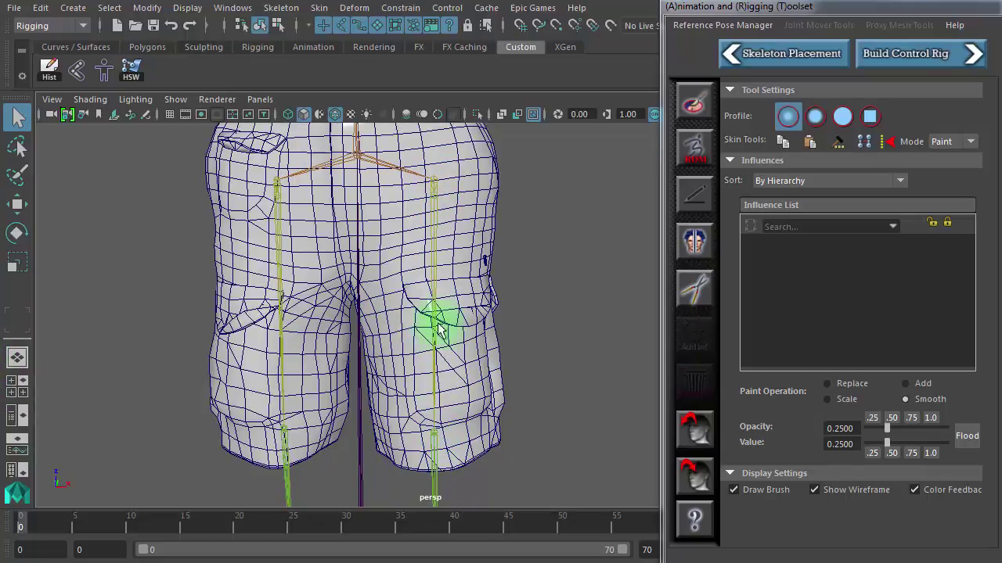
{"action": "left_click", "coordinate": [18, 385]}
{"action": "key", "text": "space"}
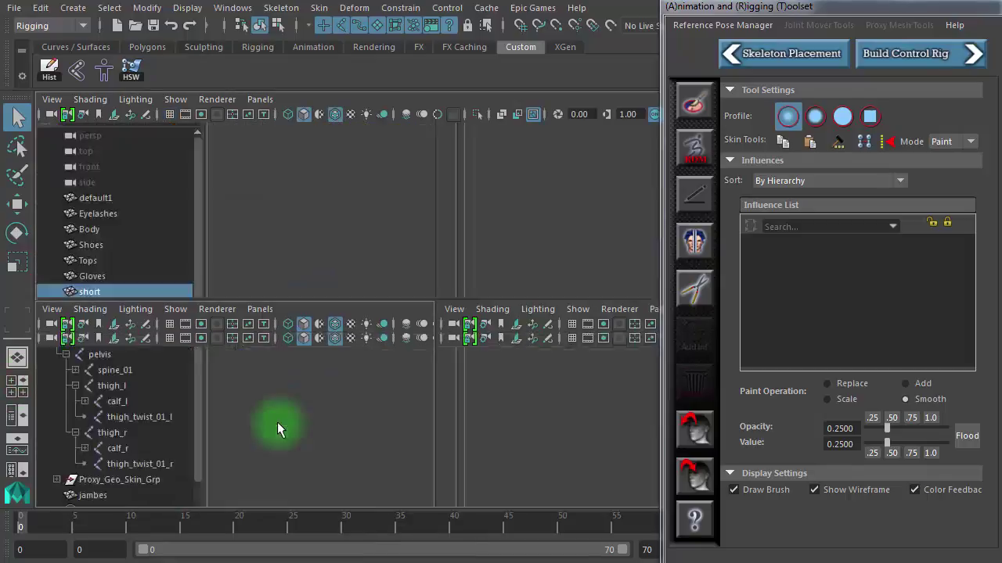
{"action": "scroll", "coordinate": [488, 291], "scroll_direction": "up", "scroll_amount": 5}
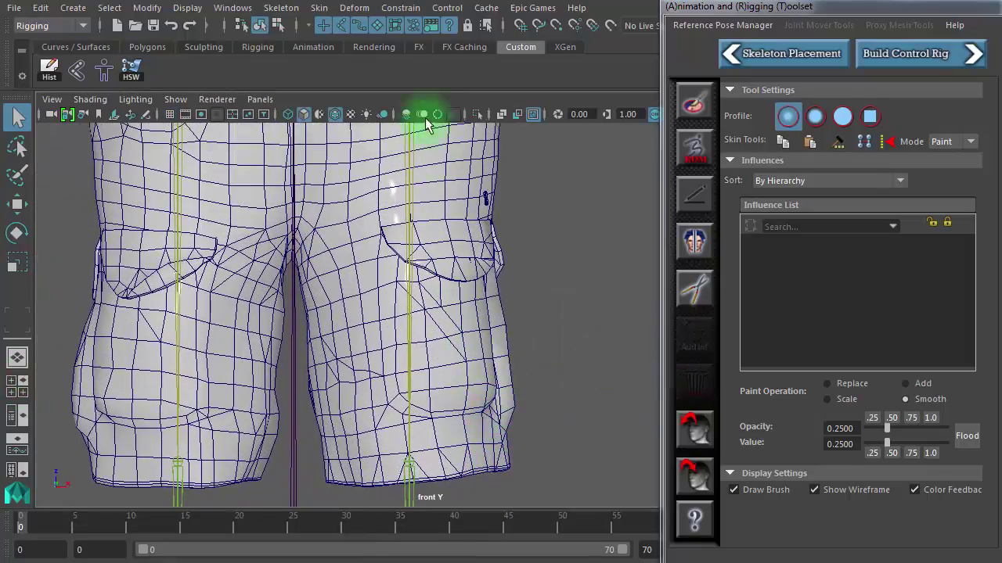
{"action": "left_click", "coordinate": [449, 313]}
{"action": "right_click_drag", "start_coordinate": [457, 324], "coordinate": [395, 323]}
- Lasso-select the vertices on the lower part of the shorts' left leg, from below the pocket flap to the hem
{"action": "right_click_drag", "start_coordinate": [507, 260], "coordinate": [363, 243], "text": "alt"}
{"action": "middle_click_drag", "start_coordinate": [364, 242], "coordinate": [370, 415], "text": "alt"}
{"action": "mouse_move", "coordinate": [302, 381]}
{"action": "right_mouse_down", "text": "alt"}
{"action": "mouse_move", "coordinate": [745, 391]}
{"action": "mouse_move", "coordinate": [157, 320]}
{"action": "mouse_move", "coordinate": [351, 365]}
{"action": "mouse_move", "coordinate": [237, 350]}
{"action": "mouse_move", "coordinate": [454, 391]}
{"action": "right_mouse_up", "text": "alt"}
{"action": "middle_click_drag", "start_coordinate": [409, 329], "coordinate": [386, 202], "text": "alt"}
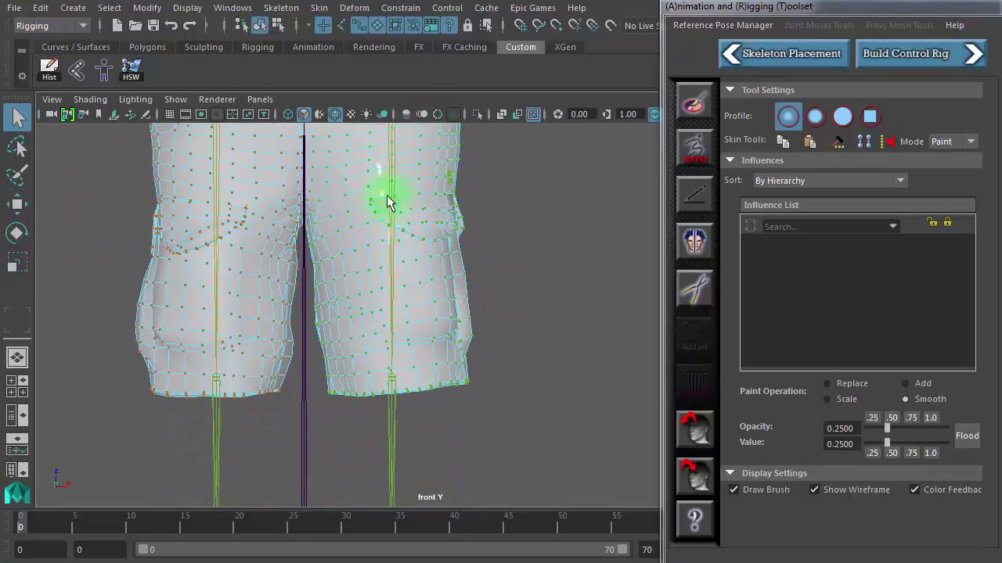
{"action": "mouse_move", "coordinate": [386, 202]}
{"action": "right_mouse_down", "text": "alt"}
{"action": "mouse_move", "coordinate": [432, 268]}
{"action": "mouse_move", "coordinate": [421, 156]}
{"action": "right_mouse_up", "text": "alt"}
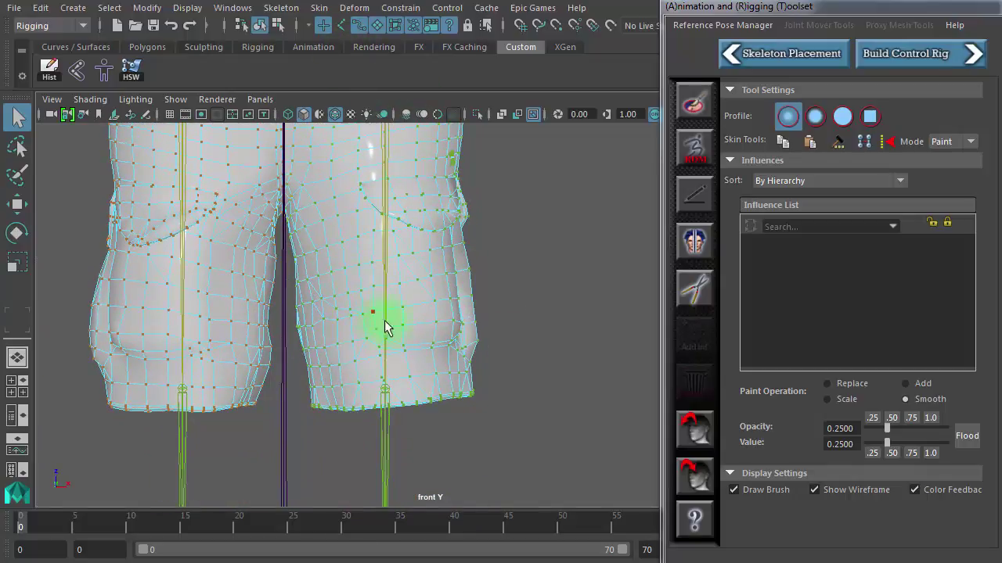
{"action": "middle_click_drag", "start_coordinate": [391, 374], "coordinate": [391, 407], "text": "alt"}
{"action": "right_click_drag", "start_coordinate": [445, 405], "coordinate": [299, 378], "text": "alt"}
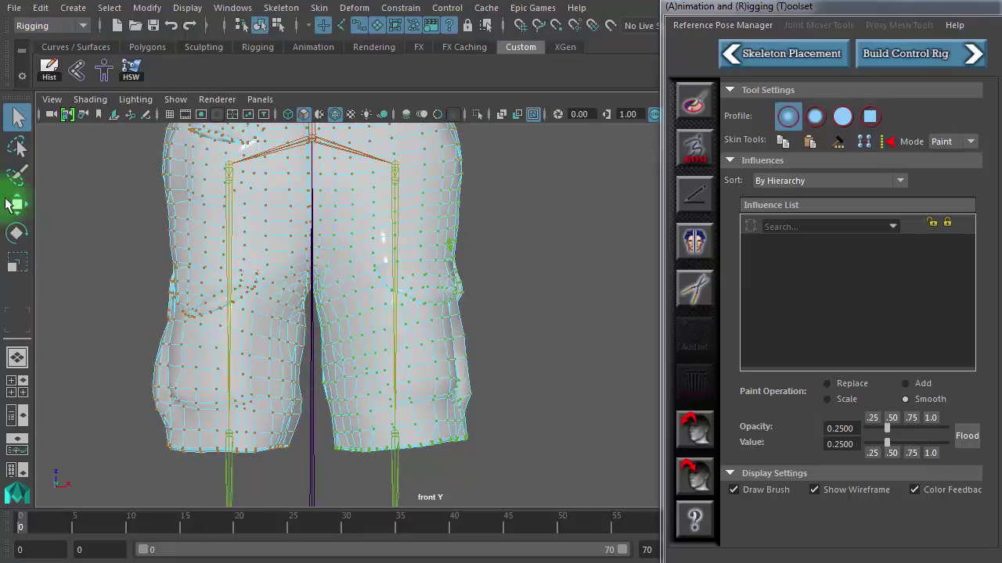
{"action": "left_click", "coordinate": [18, 145]}
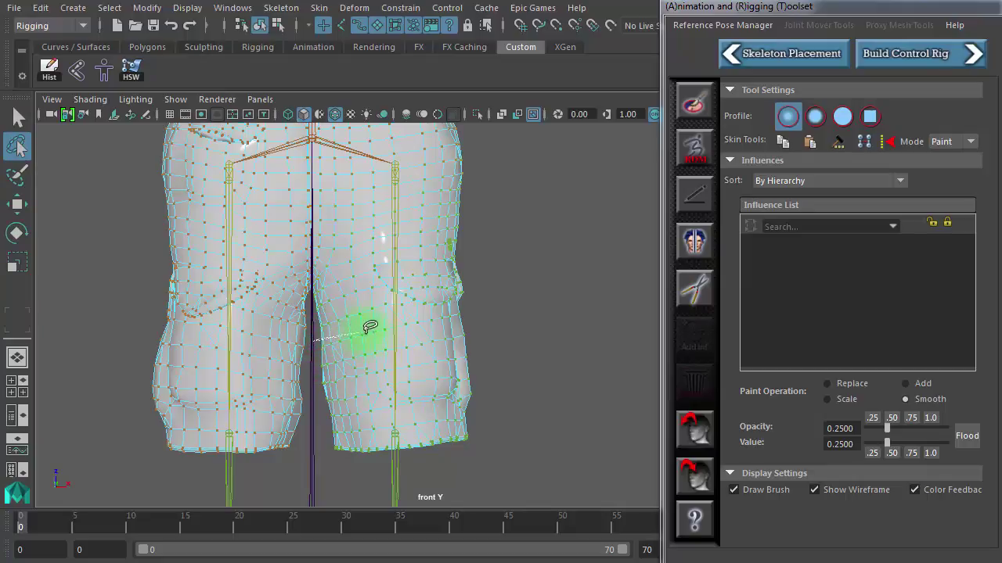
{"action": "mouse_move", "coordinate": [441, 310]}
{"action": "left_mouse_down"}
{"action": "mouse_move", "coordinate": [493, 320]}
{"action": "mouse_move", "coordinate": [451, 465]}
{"action": "mouse_move", "coordinate": [328, 474]}
{"action": "left_mouse_up"}
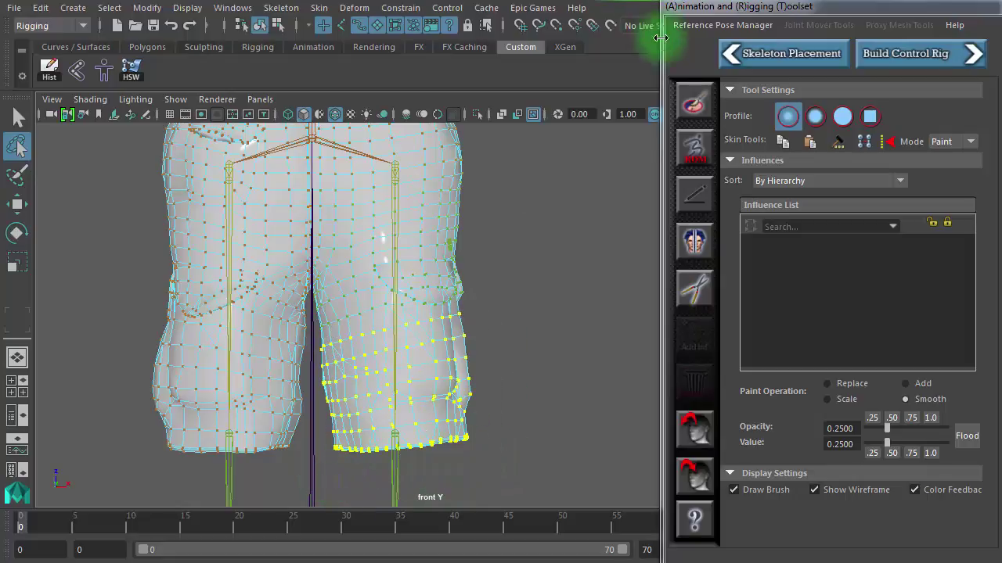
- Start painting skin weights on the shorts, then unlock the thigh_l influence and make it the active one
{"action": "left_click", "coordinate": [694, 102]}
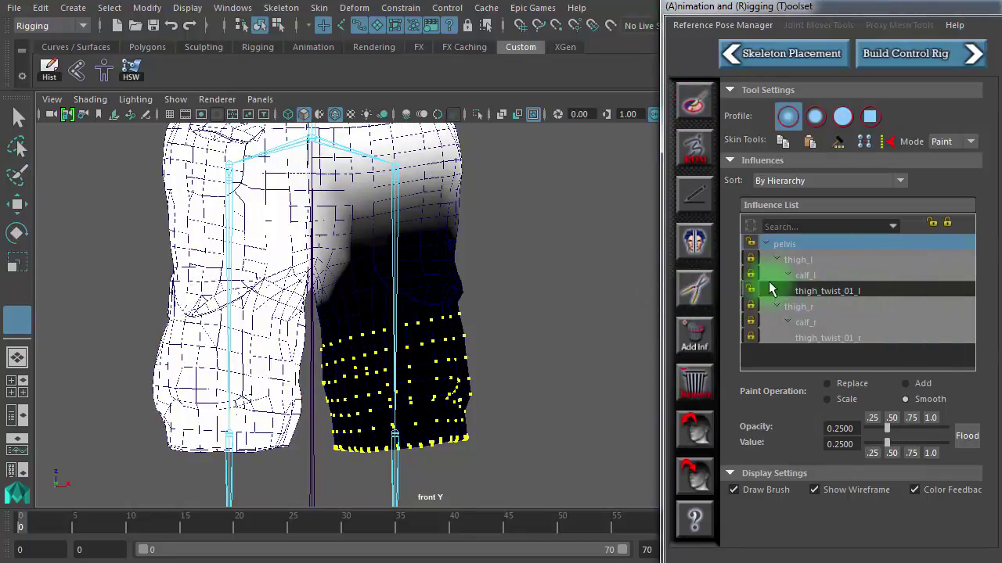
{"action": "left_click", "coordinate": [806, 263]}
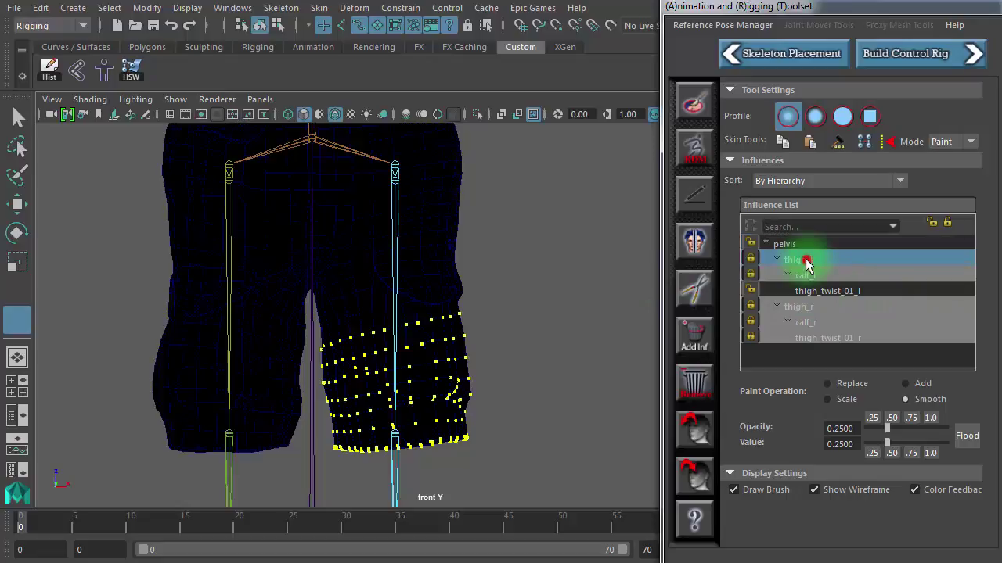
{"action": "left_click", "coordinate": [749, 261]}
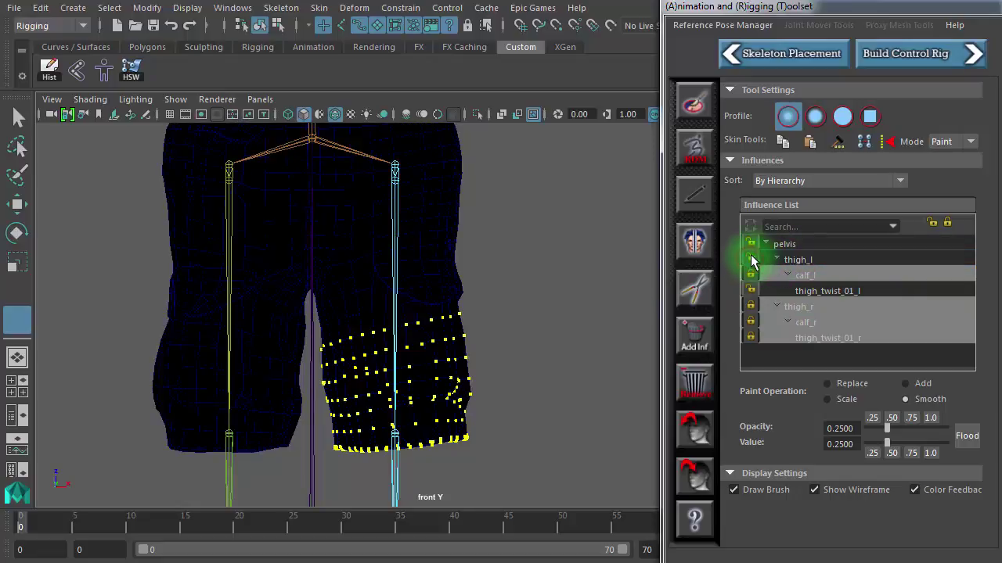
{"action": "left_click", "coordinate": [829, 260]}
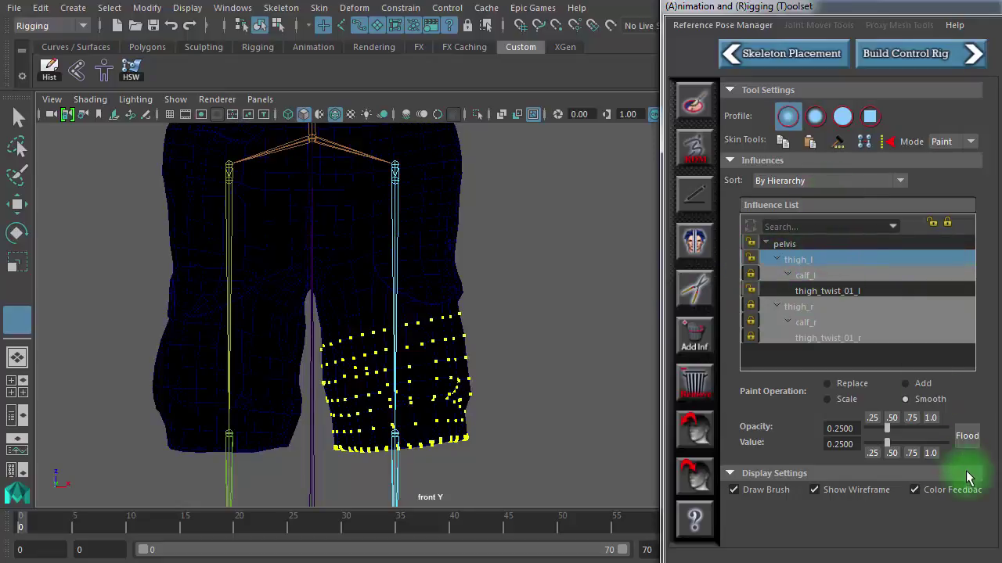
- Flood the selected vertices with thigh_l weight using the Add operation, with opacity and value both at 1.0
{"action": "left_click", "coordinate": [933, 418]}
{"action": "left_click", "coordinate": [930, 453]}
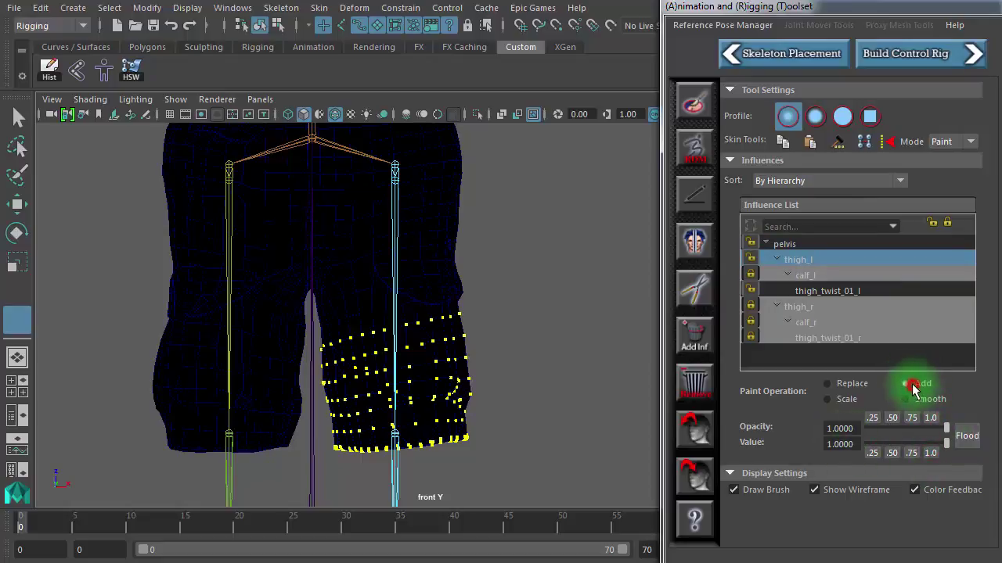
{"action": "left_click", "coordinate": [913, 385]}
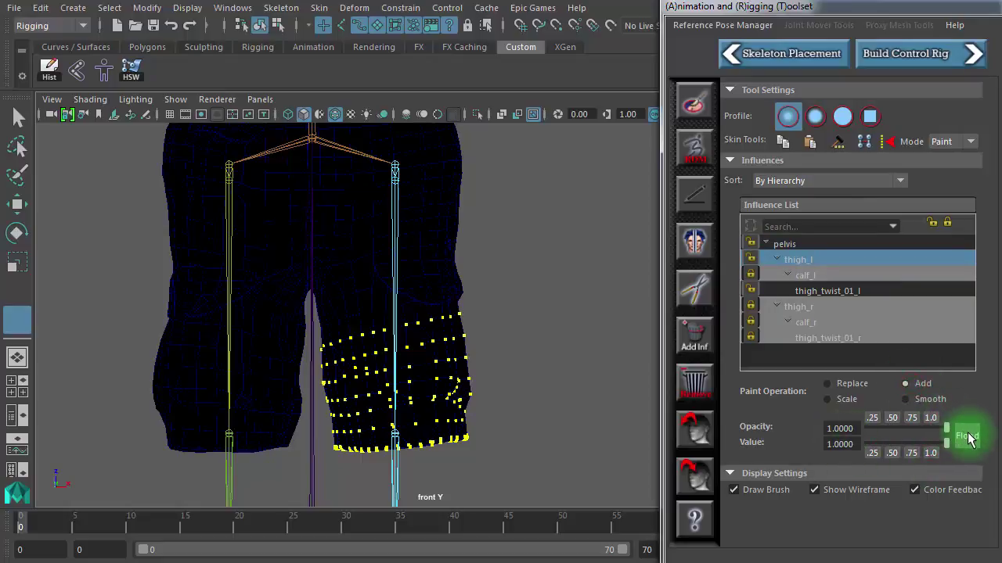
{"action": "left_click", "coordinate": [968, 438]}
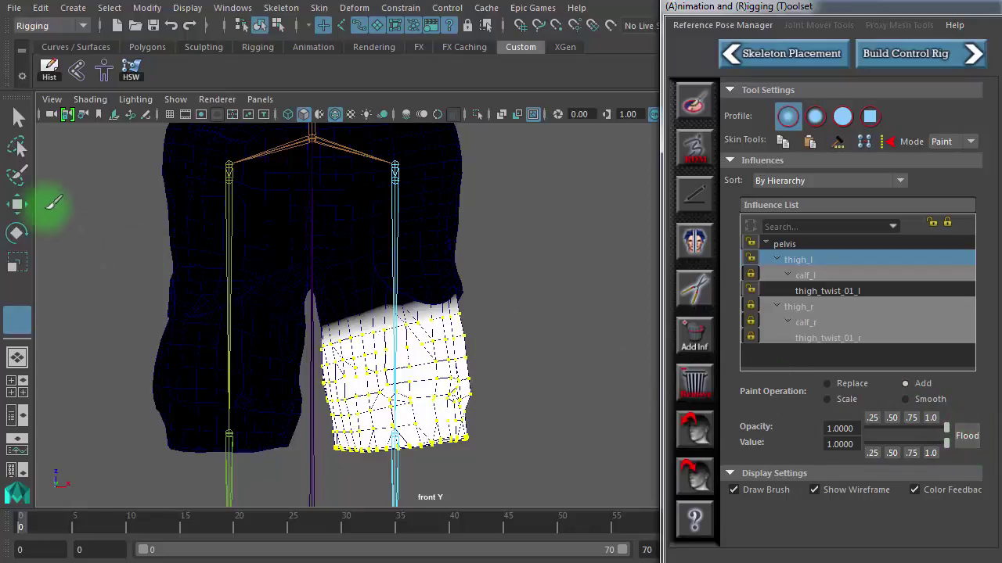
- Leave weight painting and return the shorts to vertex selection mode with the Lasso tool active
{"action": "left_click", "coordinate": [16, 116]}
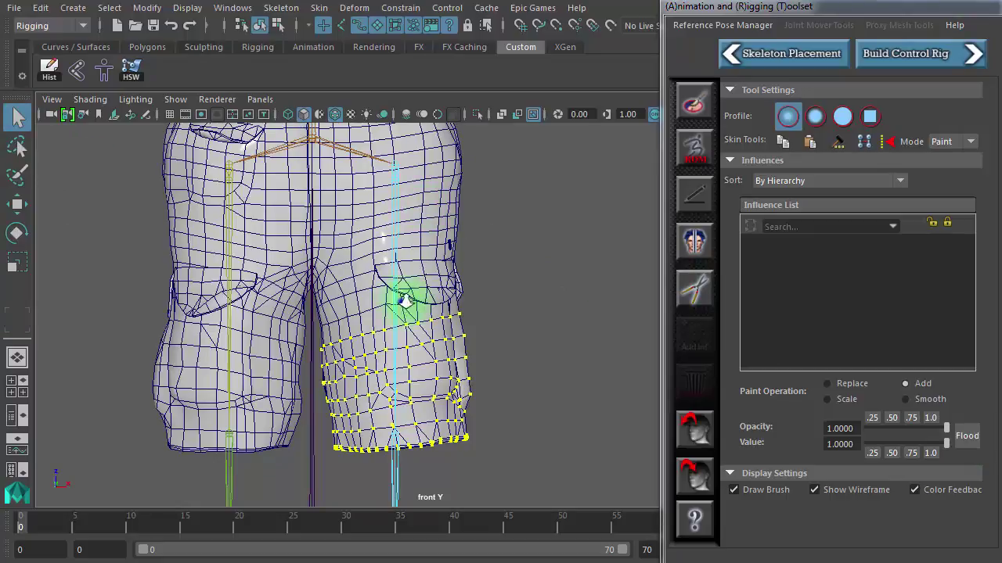
{"action": "mouse_move", "coordinate": [403, 302]}
{"action": "right_mouse_down", "text": "alt"}
{"action": "mouse_move", "coordinate": [755, 314]}
{"action": "mouse_move", "coordinate": [626, 317]}
{"action": "right_mouse_up", "text": "alt"}
{"action": "scroll", "coordinate": [456, 301], "scroll_direction": "down", "scroll_amount": 1}
{"action": "middle_click_drag", "start_coordinate": [455, 301], "coordinate": [488, 284], "text": "alt"}
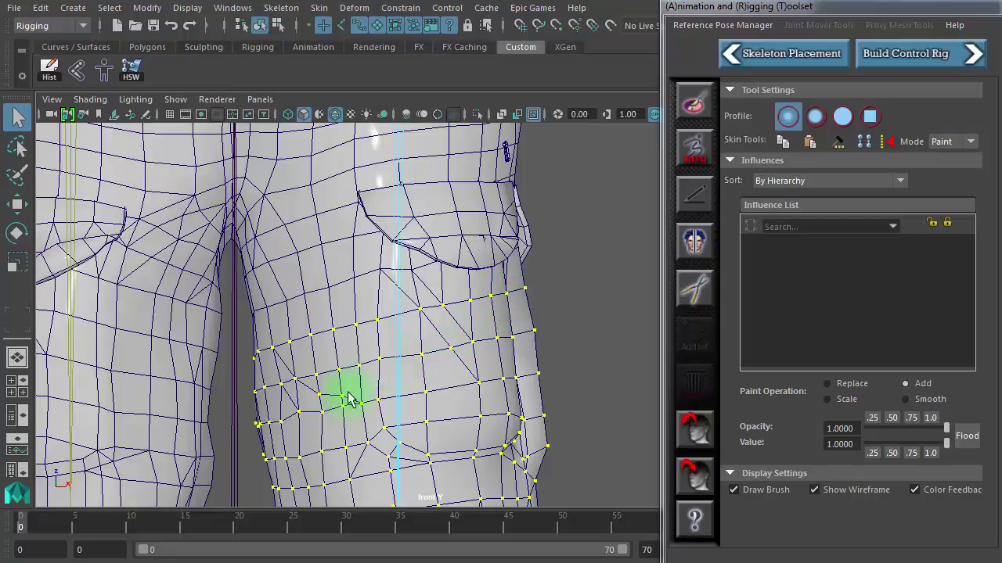
{"action": "right_click_drag", "start_coordinate": [436, 393], "coordinate": [188, 364], "text": "alt"}
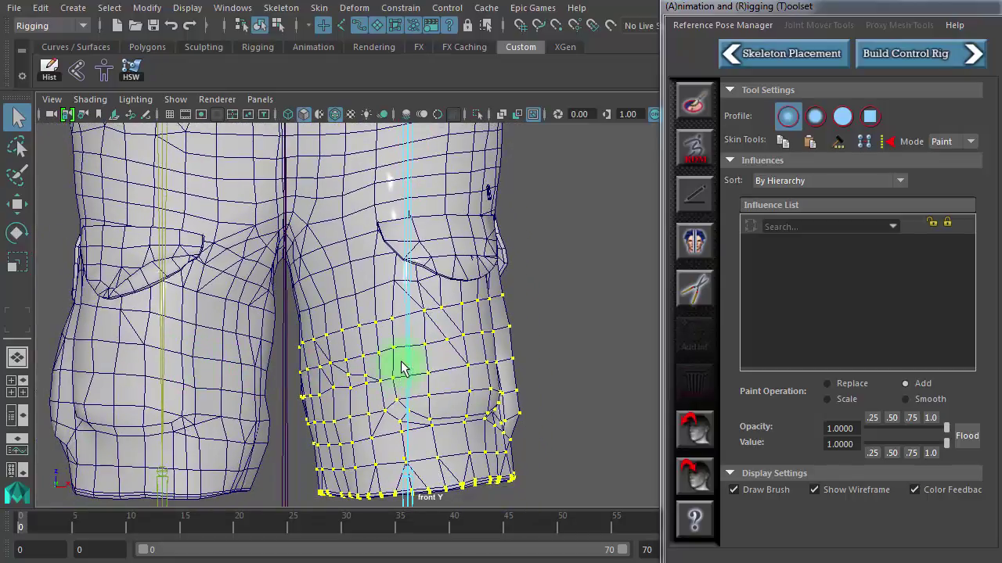
{"action": "middle_click_drag", "start_coordinate": [403, 362], "coordinate": [392, 258], "text": "alt"}
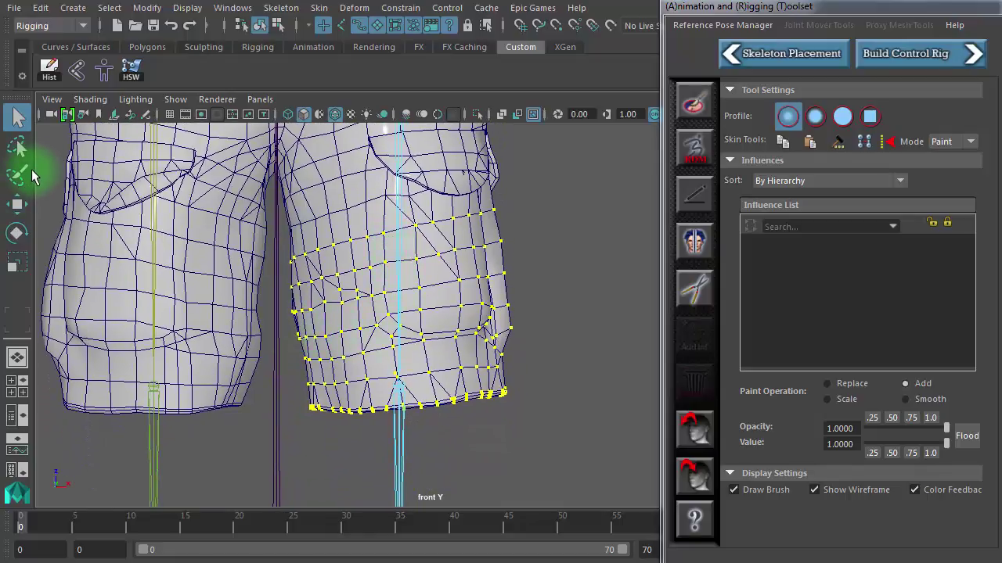
{"action": "left_click", "coordinate": [19, 148]}
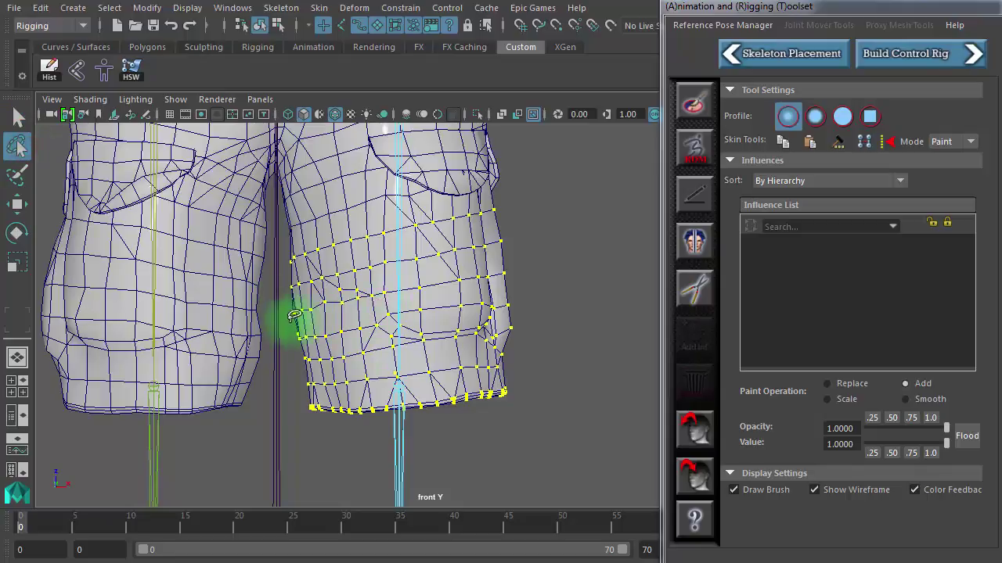
{"action": "left_click_drag", "start_coordinate": [292, 320], "coordinate": [354, 311]}
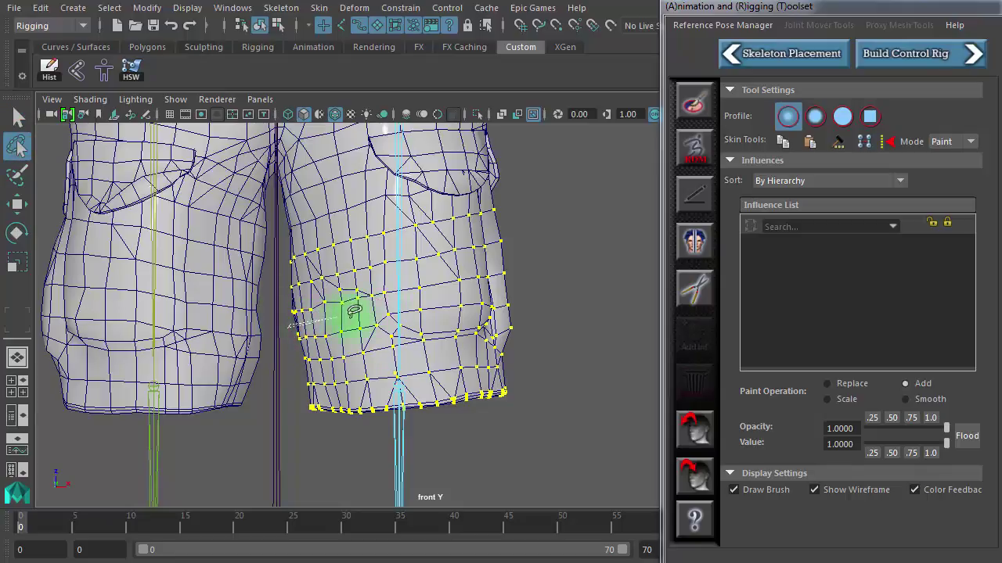
{"action": "mouse_move", "coordinate": [486, 291]}
{"action": "left_mouse_down"}
{"action": "mouse_move", "coordinate": [521, 290]}
{"action": "mouse_move", "coordinate": [480, 443]}
{"action": "mouse_move", "coordinate": [349, 443]}
{"action": "mouse_move", "coordinate": [311, 410]}
{"action": "left_mouse_up"}
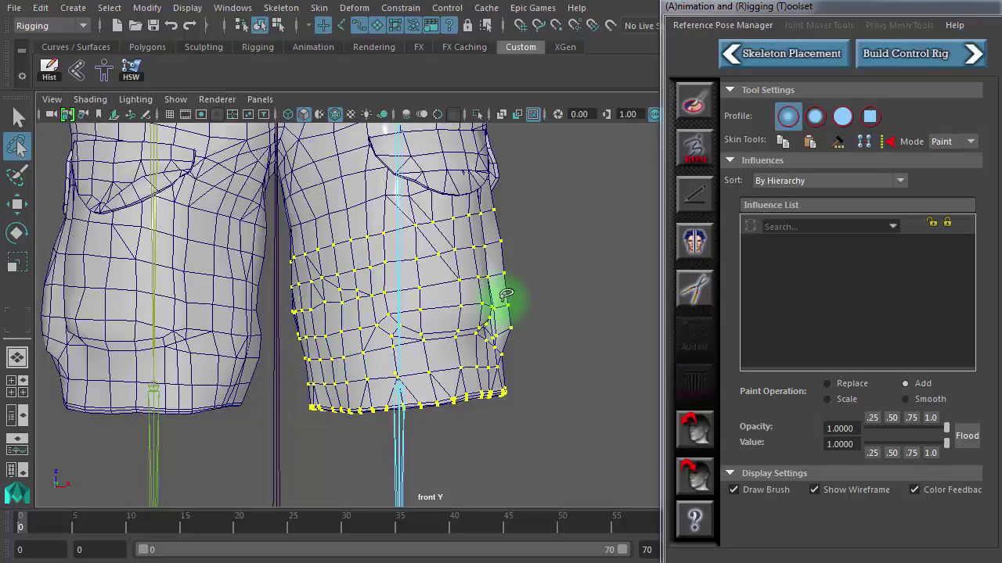
{"action": "left_click", "coordinate": [559, 280]}
{"action": "right_click_drag", "start_coordinate": [493, 274], "coordinate": [410, 288]}
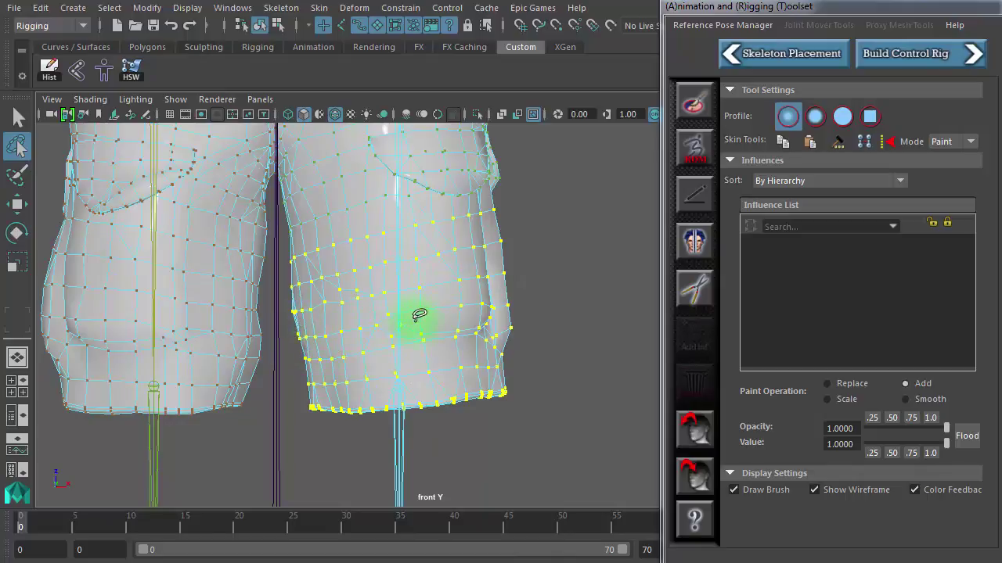
- In the perspective view, lasso the lower vertex rows of the left leg out of the selection, keeping the upper rows
{"action": "key", "text": "space"}
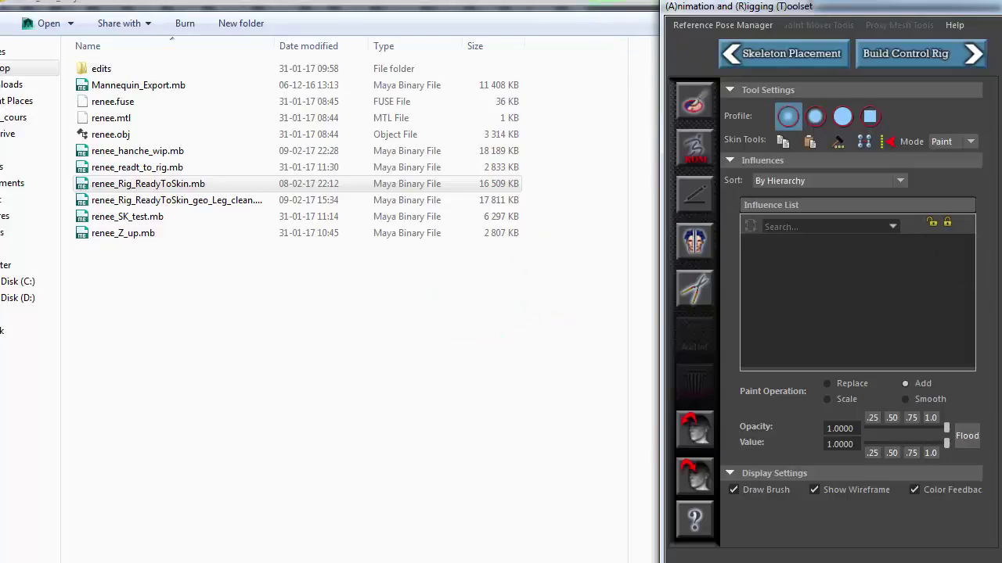
{"action": "key", "text": "alt+Tab"}
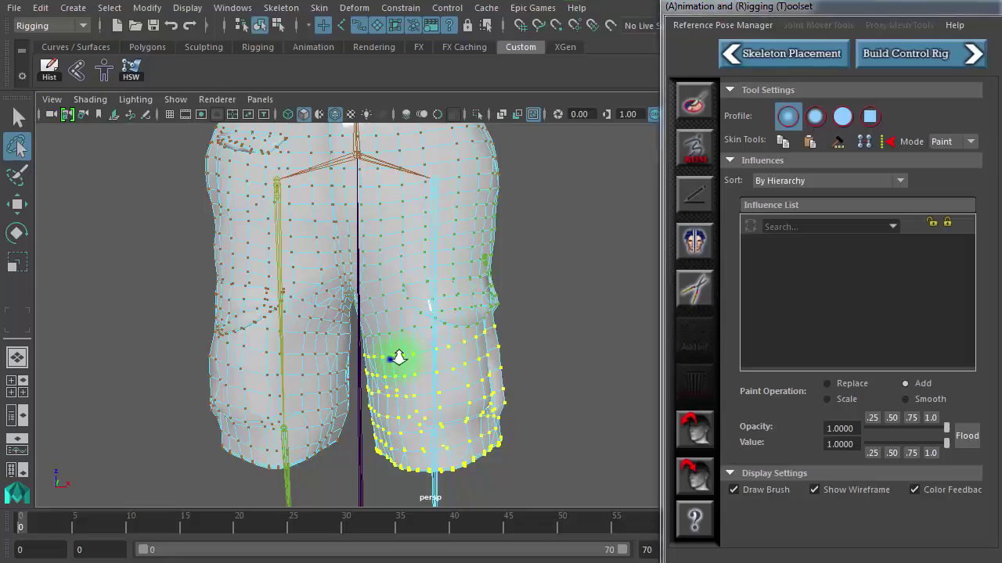
{"action": "mouse_move", "coordinate": [391, 353]}
{"action": "left_mouse_down", "text": "alt"}
{"action": "mouse_move", "coordinate": [488, 362]}
{"action": "mouse_move", "coordinate": [165, 342]}
{"action": "mouse_move", "coordinate": [539, 352]}
{"action": "mouse_move", "coordinate": [493, 323]}
{"action": "left_mouse_up", "text": "alt"}
{"action": "middle_click_drag", "start_coordinate": [492, 322], "coordinate": [481, 186], "text": "alt"}
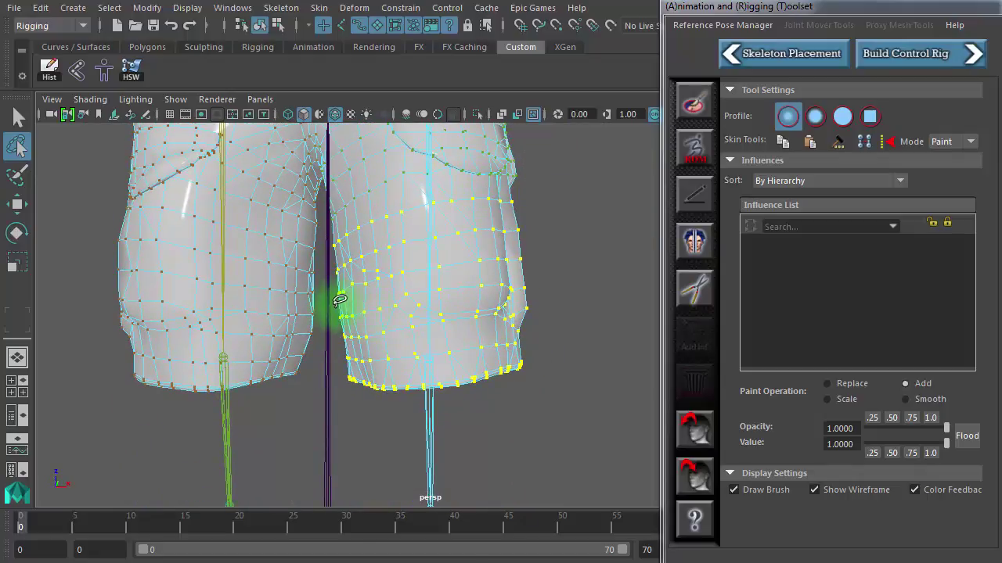
{"action": "left_click_drag", "start_coordinate": [335, 302], "coordinate": [381, 291]}
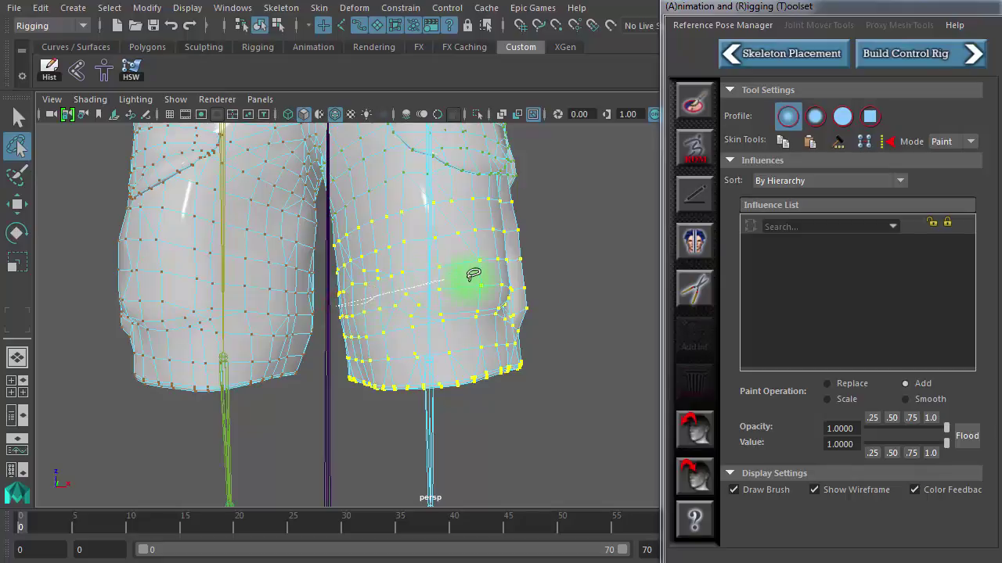
{"action": "mouse_move", "coordinate": [473, 274]}
{"action": "left_mouse_down"}
{"action": "mouse_move", "coordinate": [519, 279]}
{"action": "mouse_move", "coordinate": [559, 414]}
{"action": "mouse_move", "coordinate": [340, 431]}
{"action": "mouse_move", "coordinate": [335, 402]}
{"action": "left_mouse_up"}
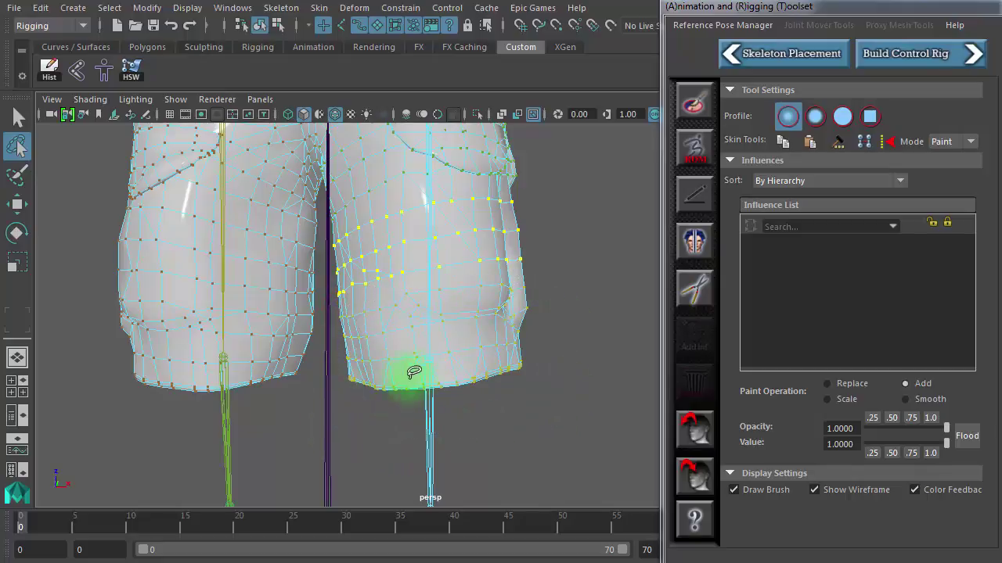
- Lasso the uneven vertices at the back of the left leg to correct the lower edge of the selection
{"action": "left_click_drag", "start_coordinate": [413, 373], "coordinate": [412, 348], "text": "alt"}
{"action": "right_click_drag", "start_coordinate": [454, 344], "coordinate": [575, 336], "text": "alt"}
{"action": "middle_click_drag", "start_coordinate": [481, 300], "coordinate": [473, 392], "text": "alt"}
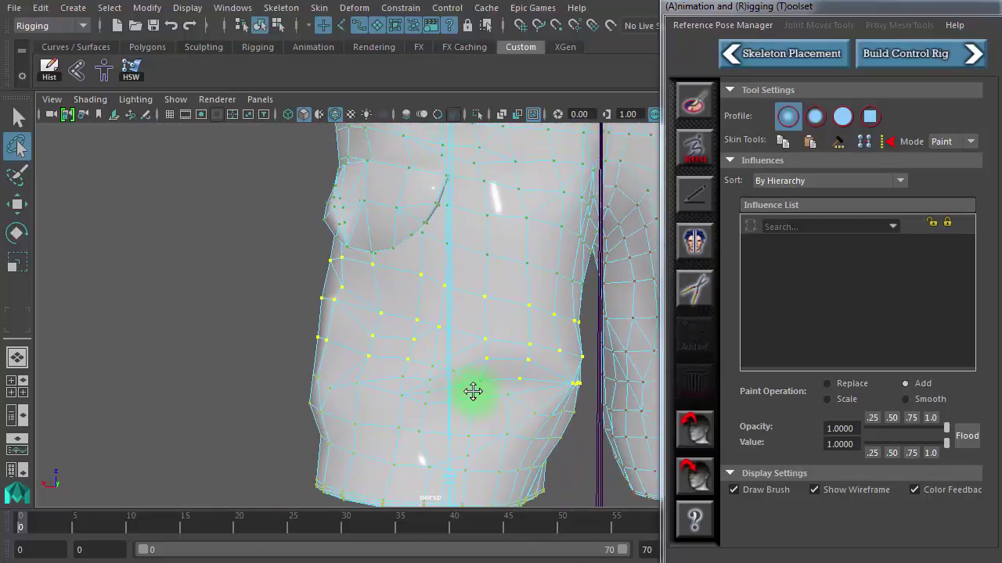
{"action": "mouse_move", "coordinate": [472, 391]}
{"action": "left_mouse_down", "text": "alt"}
{"action": "mouse_move", "coordinate": [373, 378]}
{"action": "mouse_move", "coordinate": [380, 365]}
{"action": "mouse_move", "coordinate": [422, 375]}
{"action": "left_mouse_up", "text": "alt"}
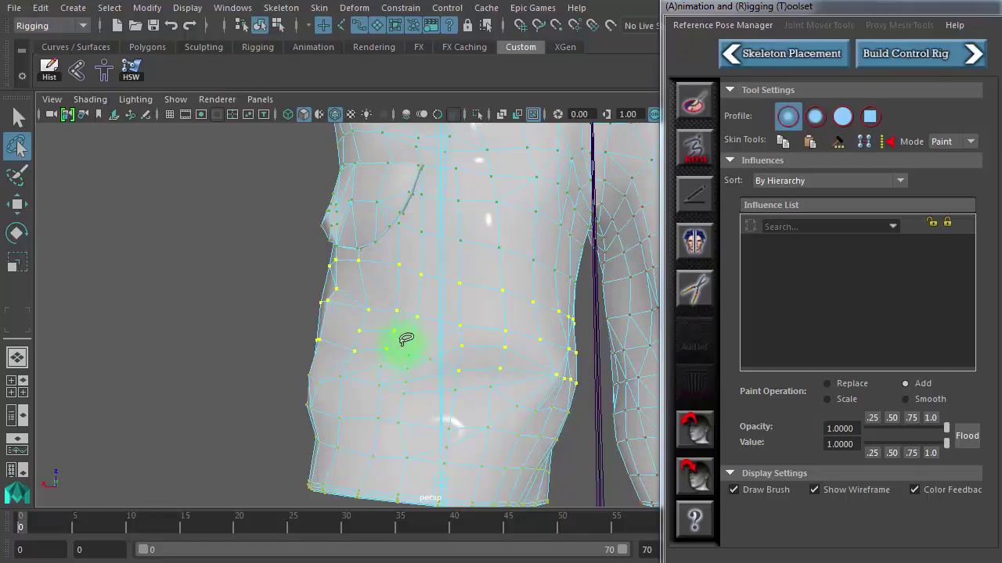
{"action": "left_click_drag", "start_coordinate": [434, 349], "coordinate": [435, 357]}
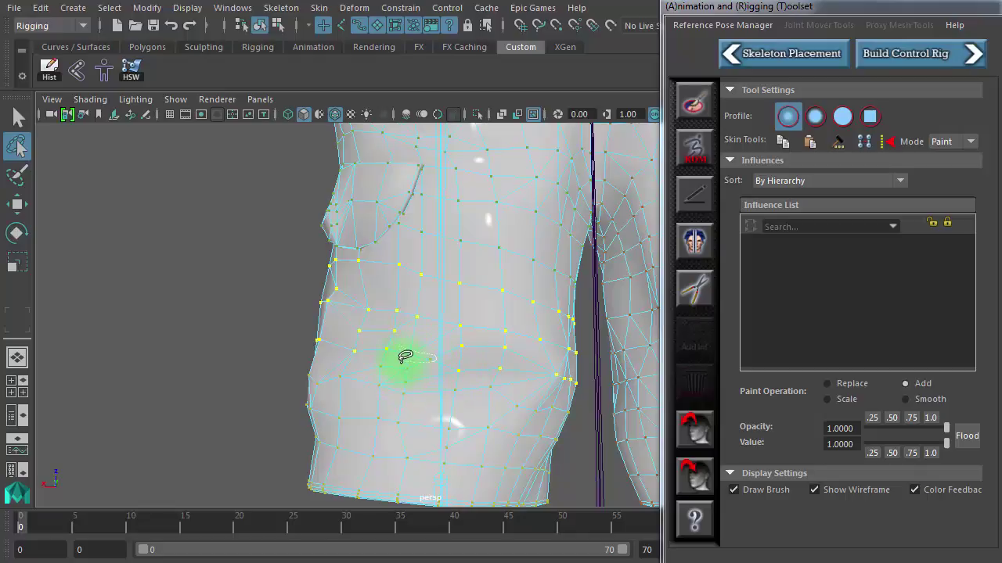
{"action": "mouse_move", "coordinate": [491, 379]}
{"action": "left_mouse_down", "text": "alt"}
{"action": "mouse_move", "coordinate": [529, 393]}
{"action": "mouse_move", "coordinate": [496, 375]}
{"action": "mouse_move", "coordinate": [423, 373]}
{"action": "mouse_move", "coordinate": [728, 391]}
{"action": "mouse_move", "coordinate": [447, 362]}
{"action": "left_mouse_up", "text": "alt"}
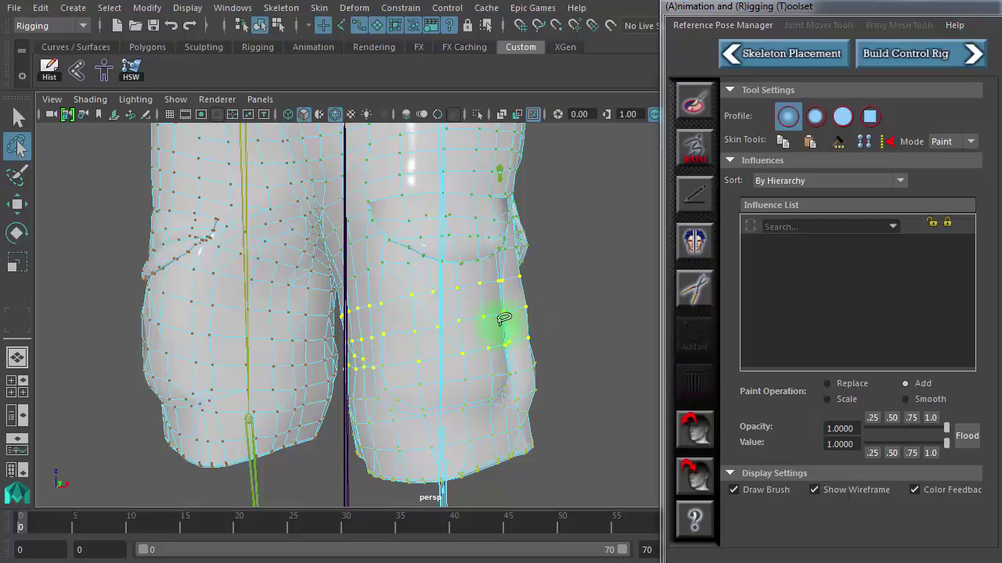
- Lasso the next vertex rows on the front of the left leg into the selection, up into the cargo pocket area
{"action": "left_click_drag", "start_coordinate": [527, 336], "coordinate": [551, 329], "text": "alt"}
{"action": "middle_click_drag", "start_coordinate": [551, 328], "coordinate": [557, 412], "text": "alt"}
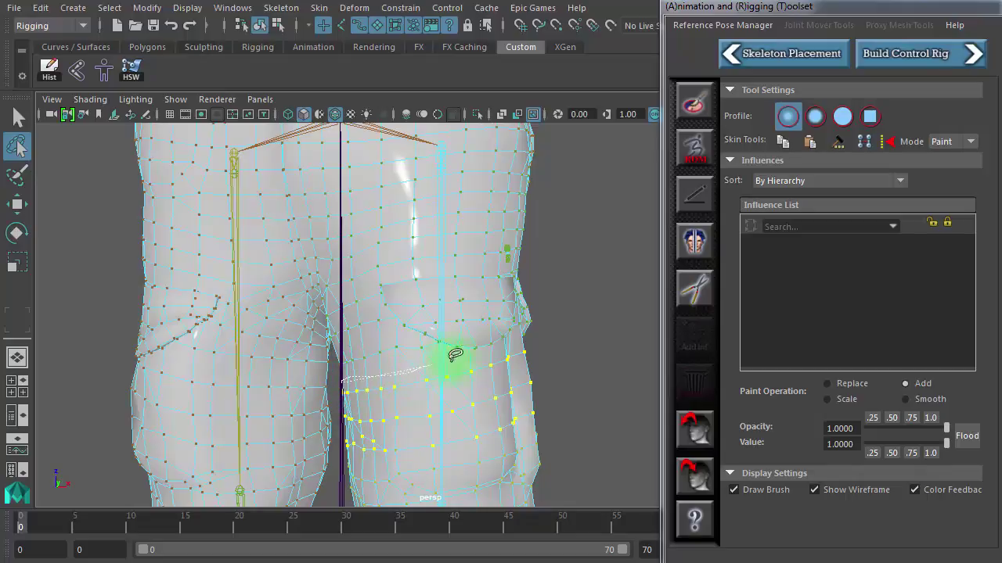
{"action": "mouse_move", "coordinate": [456, 356]}
{"action": "left_mouse_down"}
{"action": "mouse_move", "coordinate": [550, 328]}
{"action": "mouse_move", "coordinate": [547, 303]}
{"action": "mouse_move", "coordinate": [540, 309]}
{"action": "left_mouse_up"}
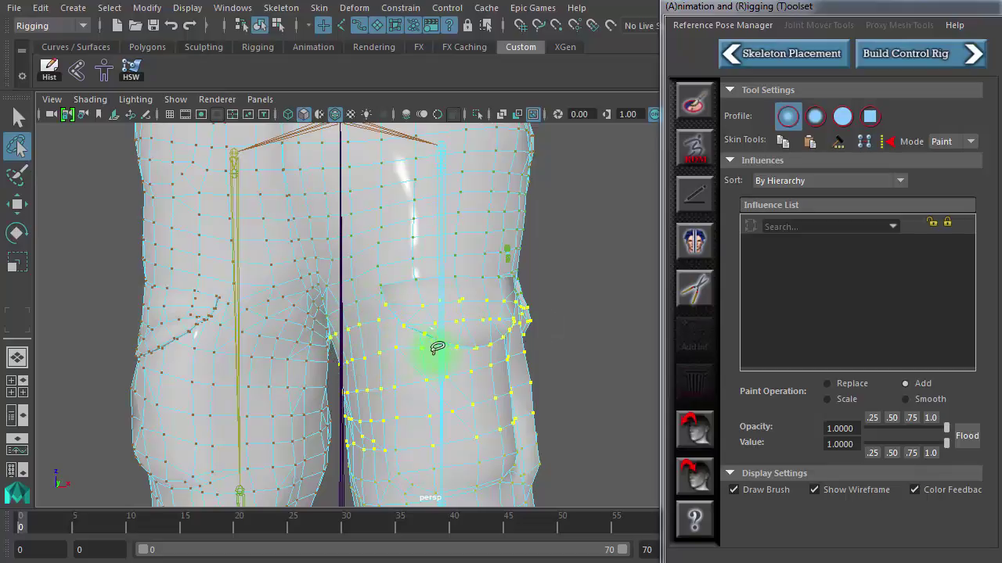
- Add the unselected vertices near the cargo pocket's top edge, viewed from behind the left leg, to the selection
{"action": "mouse_move", "coordinate": [541, 369]}
{"action": "left_mouse_down", "text": "alt"}
{"action": "mouse_move", "coordinate": [306, 365]}
{"action": "mouse_move", "coordinate": [349, 362]}
{"action": "left_mouse_up", "text": "alt"}
{"action": "right_click_drag", "start_coordinate": [396, 368], "coordinate": [356, 368], "text": "alt"}
{"action": "left_click_drag", "start_coordinate": [434, 371], "coordinate": [322, 363], "text": "alt"}
{"action": "right_click_drag", "start_coordinate": [367, 365], "coordinate": [580, 364], "text": "alt"}
{"action": "left_click_drag", "start_coordinate": [402, 360], "coordinate": [467, 360], "text": "alt"}
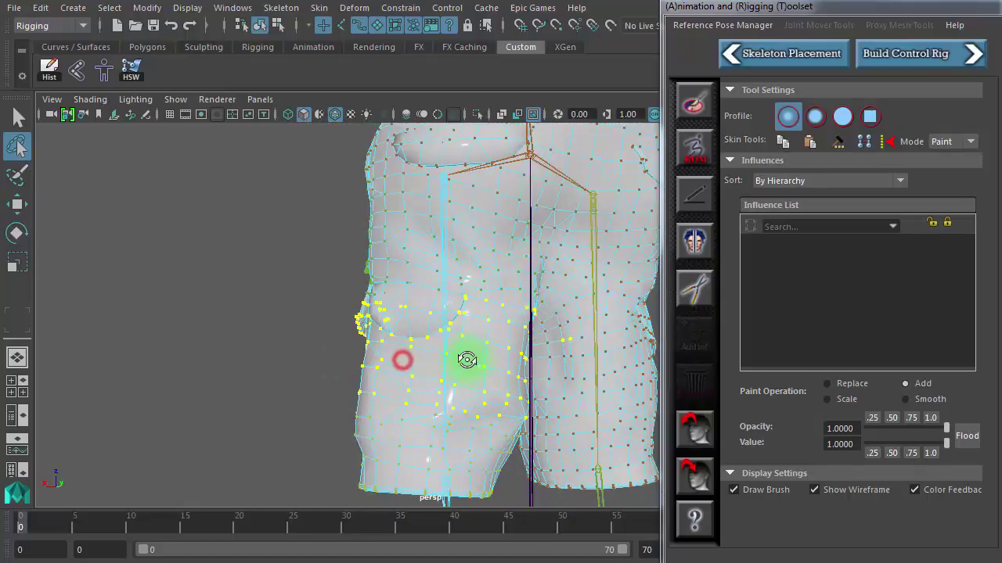
{"action": "right_click_drag", "start_coordinate": [349, 363], "coordinate": [599, 364], "text": "alt"}
{"action": "left_click_drag", "start_coordinate": [470, 362], "coordinate": [481, 381], "text": "alt"}
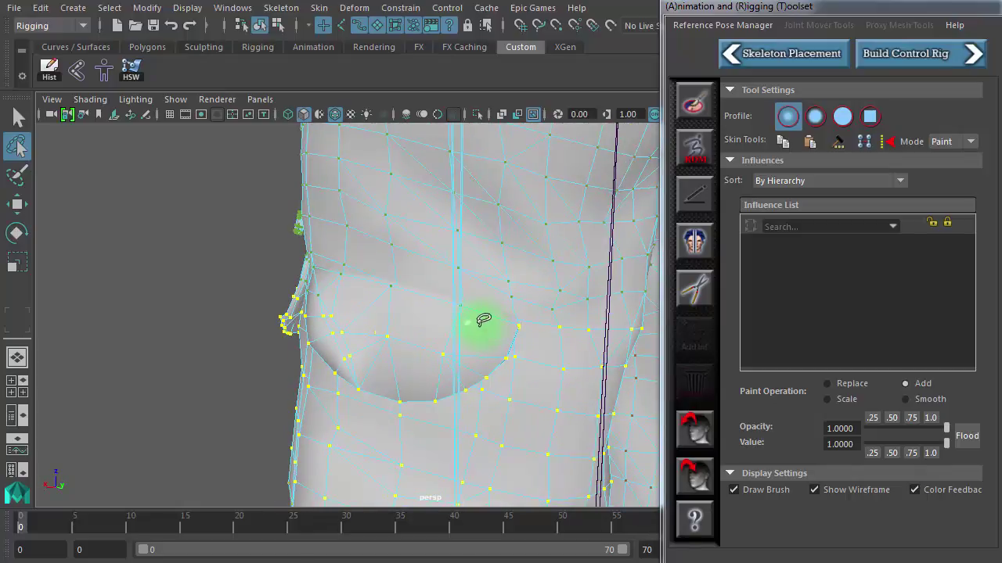
{"action": "mouse_move", "coordinate": [485, 320]}
{"action": "left_mouse_down"}
{"action": "mouse_move", "coordinate": [453, 293]}
{"action": "mouse_move", "coordinate": [381, 272]}
{"action": "mouse_move", "coordinate": [295, 280]}
{"action": "left_mouse_up"}
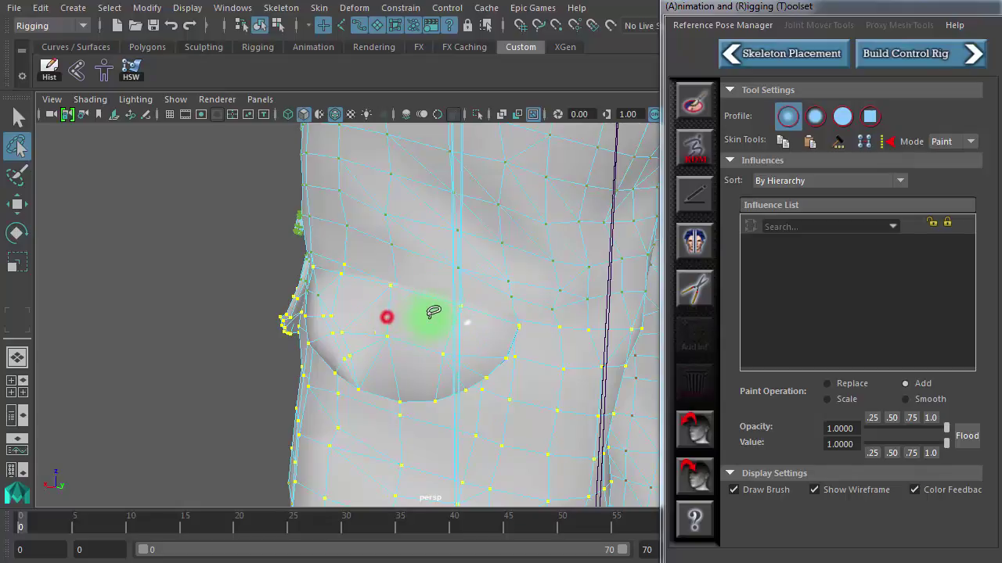
- Add the missing upper vertices across the cargo pocket on the outer side of the left leg
{"action": "mouse_move", "coordinate": [399, 309]}
{"action": "left_mouse_down", "text": "alt"}
{"action": "mouse_move", "coordinate": [451, 315]}
{"action": "mouse_move", "coordinate": [352, 264]}
{"action": "left_mouse_up", "text": "alt"}
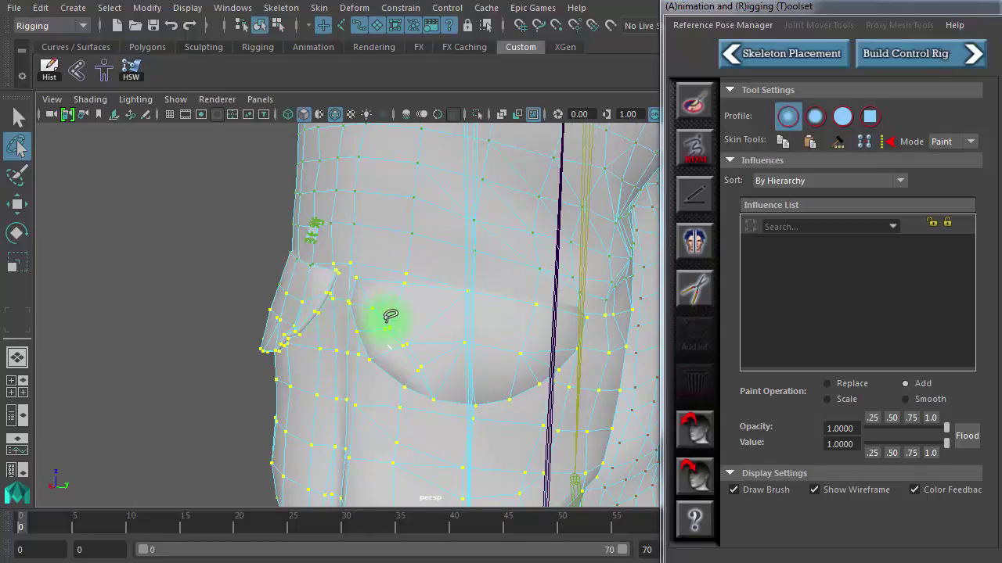
{"action": "left_click_drag", "start_coordinate": [362, 313], "coordinate": [466, 312], "text": "alt"}
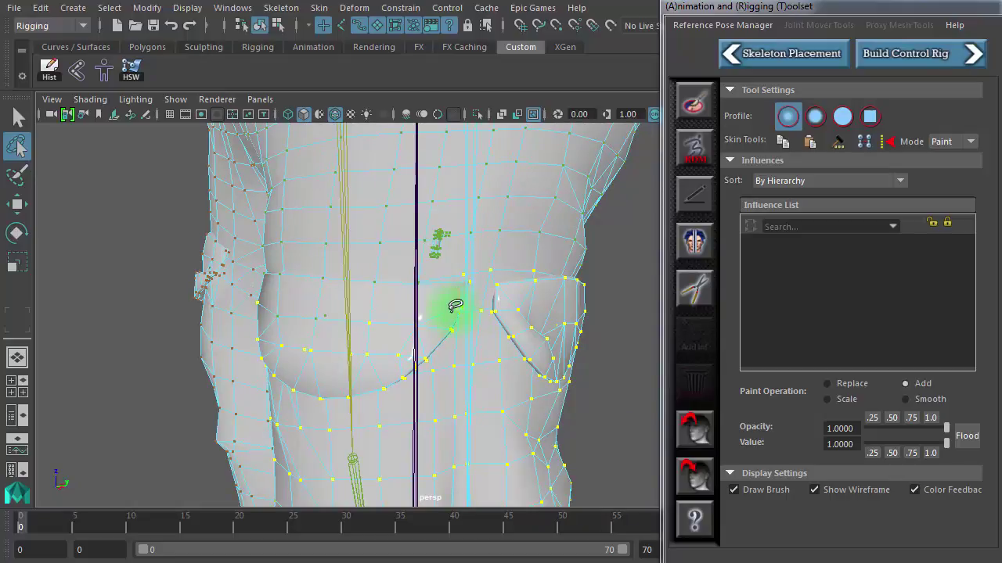
{"action": "mouse_move", "coordinate": [427, 319]}
{"action": "left_mouse_down"}
{"action": "mouse_move", "coordinate": [440, 282]}
{"action": "mouse_move", "coordinate": [372, 267]}
{"action": "left_mouse_up"}
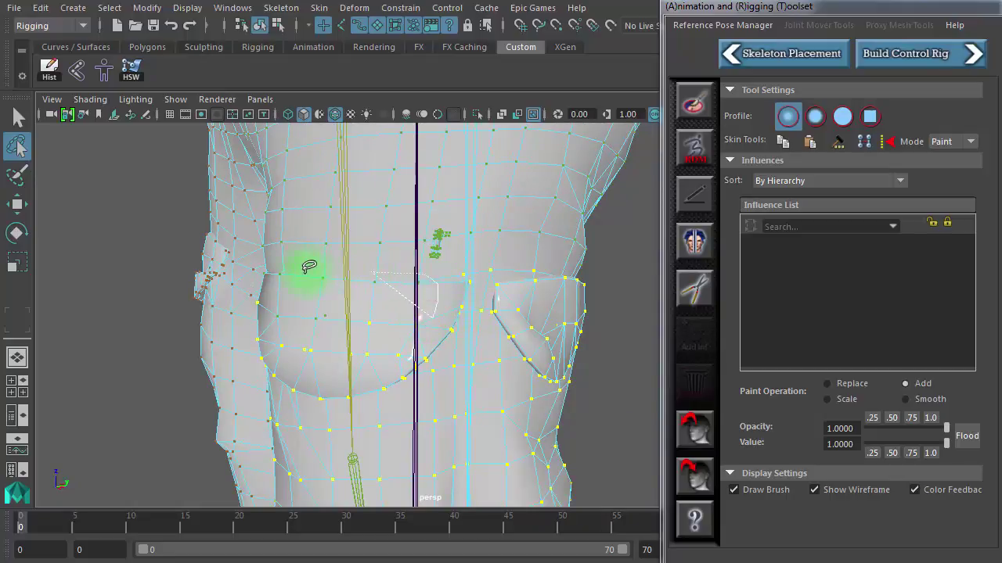
{"action": "left_click_drag", "start_coordinate": [266, 337], "coordinate": [284, 341]}
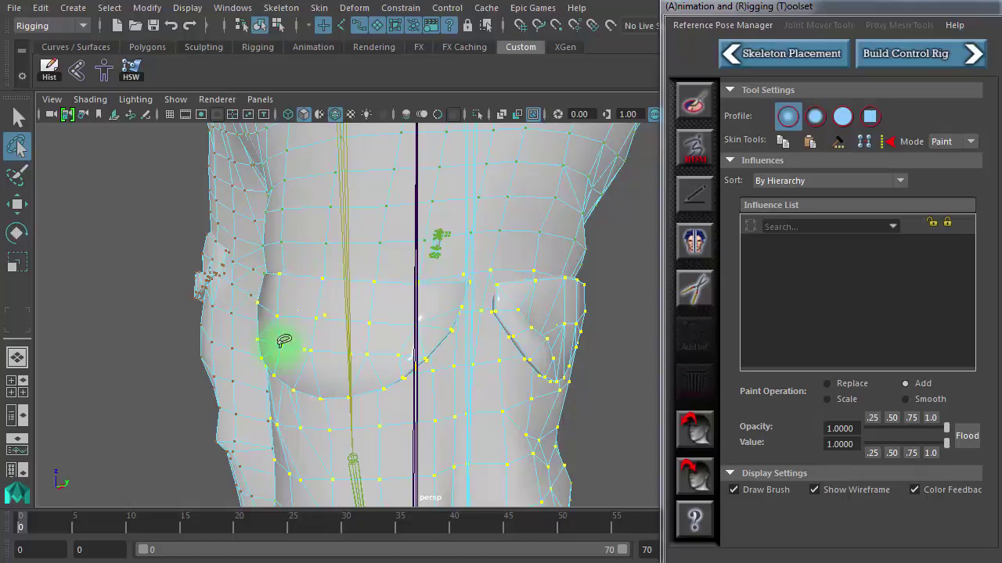
- Even out the selection's top row around the left leg, removing the stray vertex above the pocket corner
{"action": "left_click_drag", "start_coordinate": [353, 344], "coordinate": [494, 327], "text": "alt"}
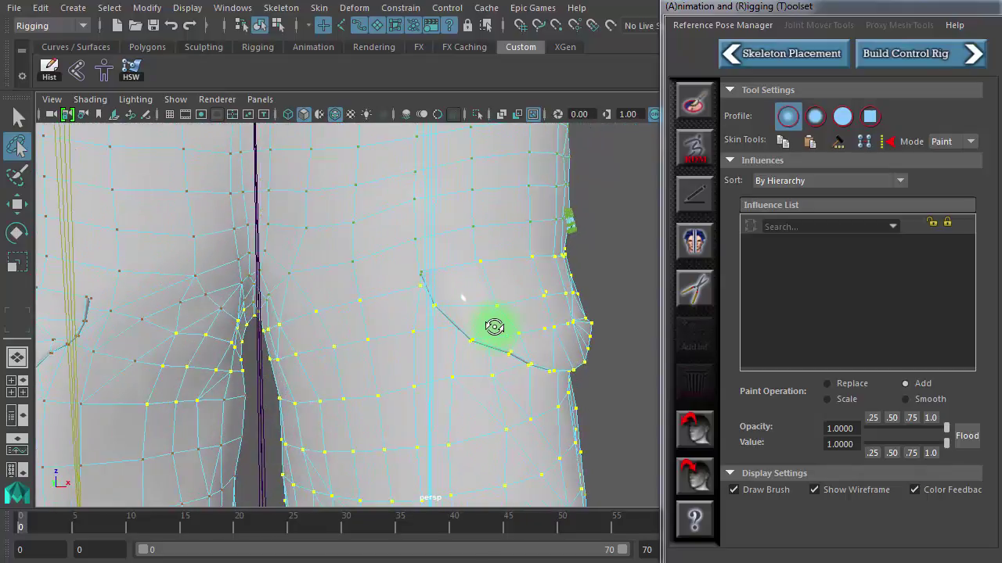
{"action": "mouse_move", "coordinate": [378, 312]}
{"action": "left_mouse_down"}
{"action": "mouse_move", "coordinate": [436, 279]}
{"action": "mouse_move", "coordinate": [406, 259]}
{"action": "left_mouse_up"}
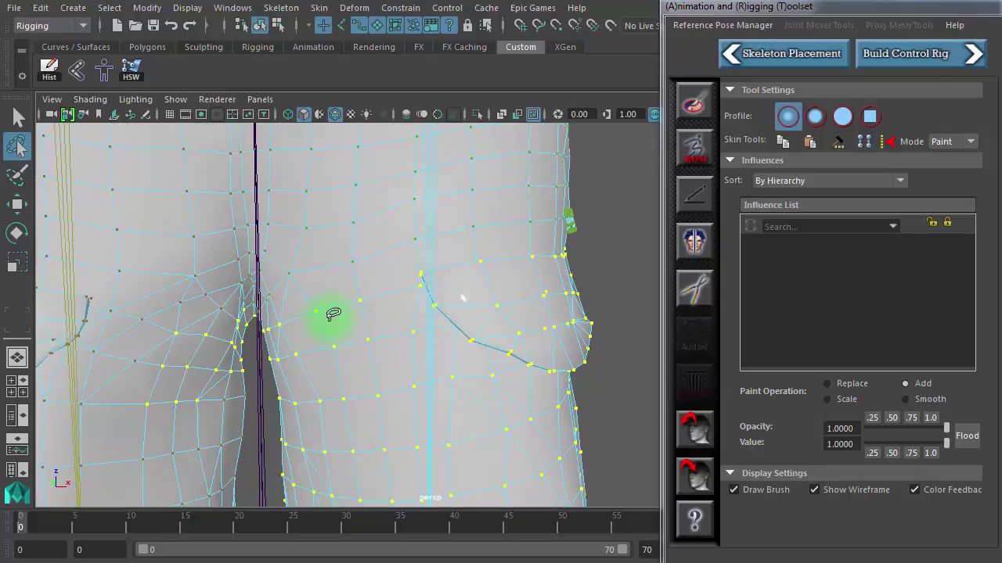
{"action": "left_click_drag", "start_coordinate": [334, 316], "coordinate": [630, 285], "text": "alt"}
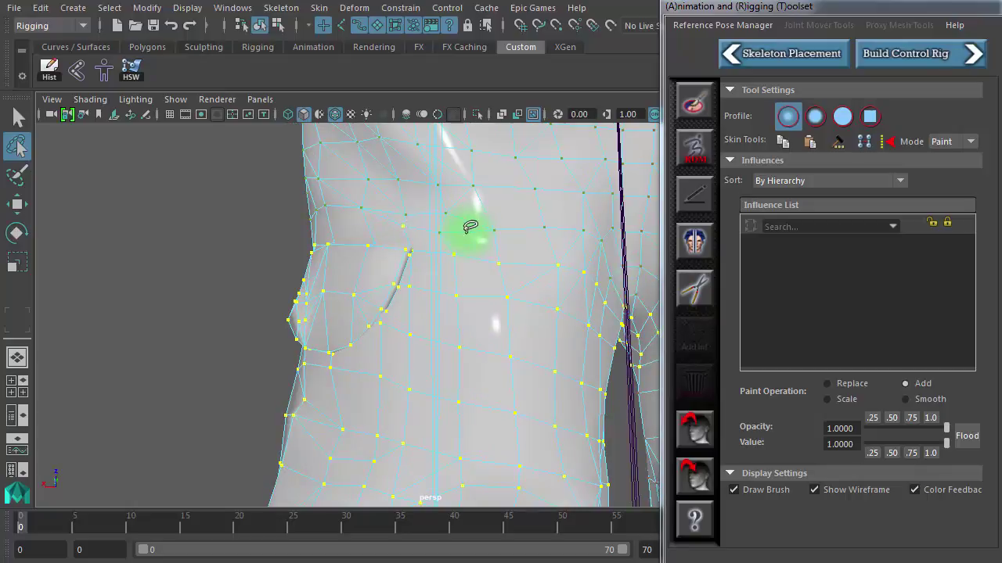
{"action": "left_click", "coordinate": [392, 223]}
{"action": "left_click", "coordinate": [392, 216]}
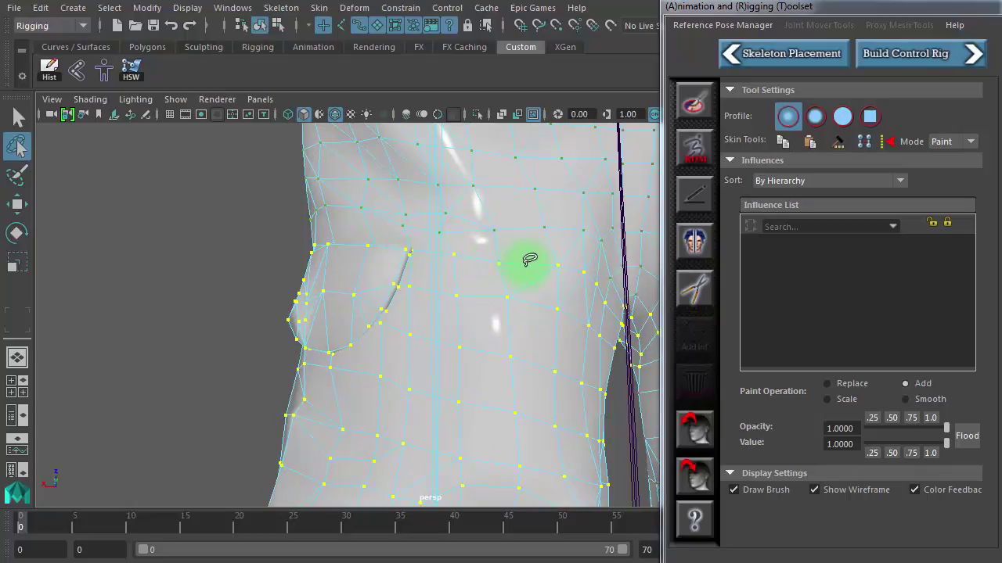
- Inspect the left leg selection in shaded and wireframe display, and deselect the stray vertices on the right leg
{"action": "mouse_move", "coordinate": [506, 264]}
{"action": "left_mouse_down", "text": "alt"}
{"action": "mouse_move", "coordinate": [442, 262]}
{"action": "mouse_move", "coordinate": [481, 252]}
{"action": "left_mouse_up", "text": "alt"}
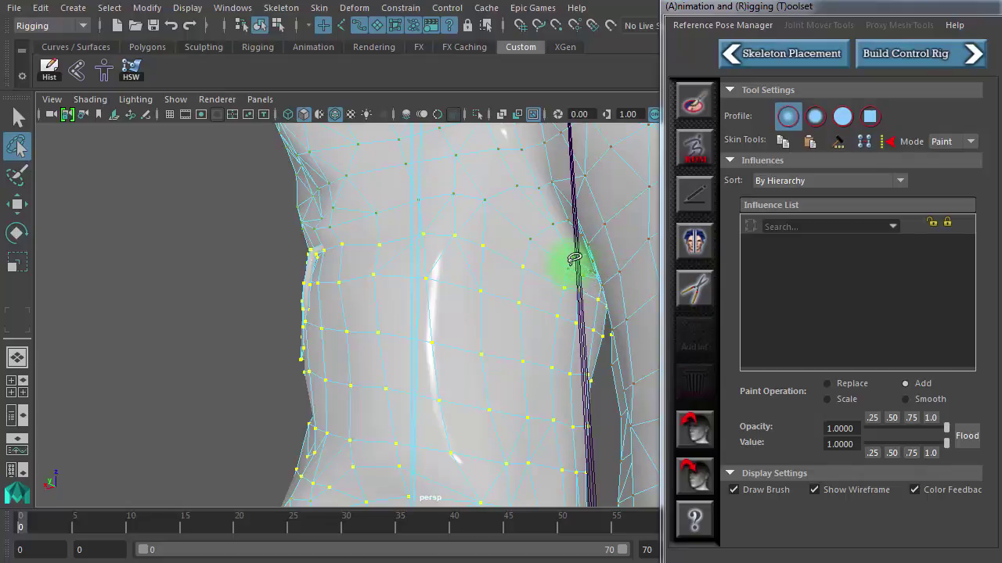
{"action": "mouse_move", "coordinate": [548, 309]}
{"action": "left_mouse_down", "text": "alt"}
{"action": "mouse_move", "coordinate": [663, 336]}
{"action": "mouse_move", "coordinate": [660, 362]}
{"action": "mouse_move", "coordinate": [577, 376]}
{"action": "mouse_move", "coordinate": [526, 345]}
{"action": "left_mouse_up", "text": "alt"}
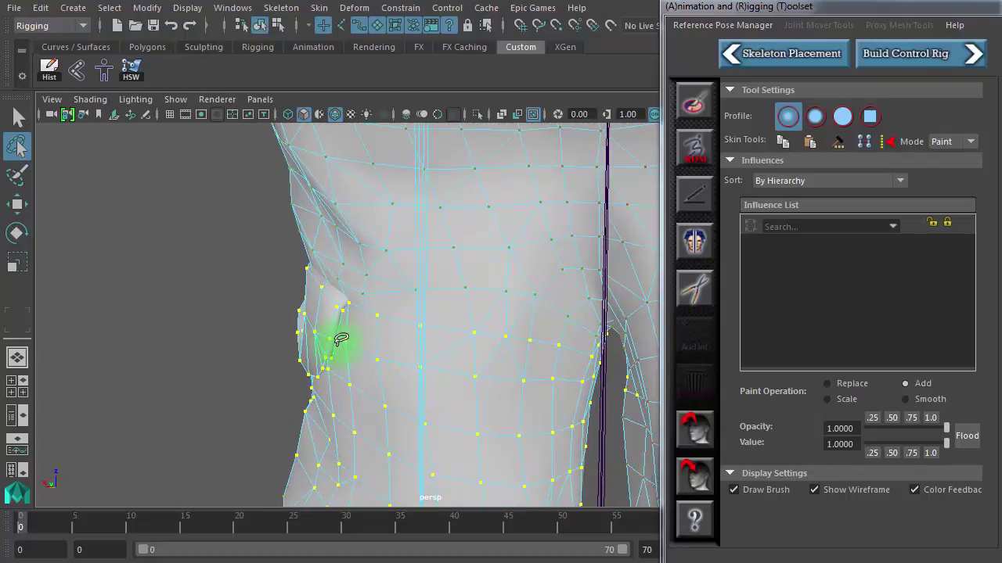
{"action": "key", "text": "4"}
{"action": "mouse_move", "coordinate": [337, 345]}
{"action": "left_mouse_down", "text": "alt"}
{"action": "mouse_move", "coordinate": [358, 308]}
{"action": "mouse_move", "coordinate": [470, 324]}
{"action": "mouse_move", "coordinate": [478, 344]}
{"action": "left_mouse_up", "text": "alt"}
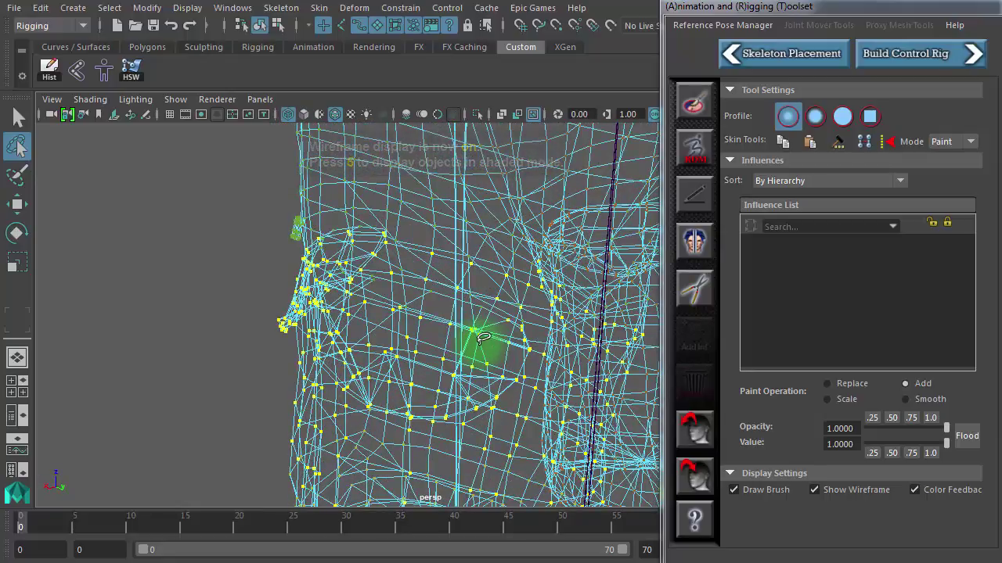
{"action": "key", "text": "5"}
{"action": "mouse_move", "coordinate": [422, 315]}
{"action": "left_mouse_down", "text": "alt"}
{"action": "mouse_move", "coordinate": [380, 320]}
{"action": "mouse_move", "coordinate": [599, 313]}
{"action": "mouse_move", "coordinate": [440, 322]}
{"action": "mouse_move", "coordinate": [521, 302]}
{"action": "mouse_move", "coordinate": [502, 292]}
{"action": "left_mouse_up", "text": "alt"}
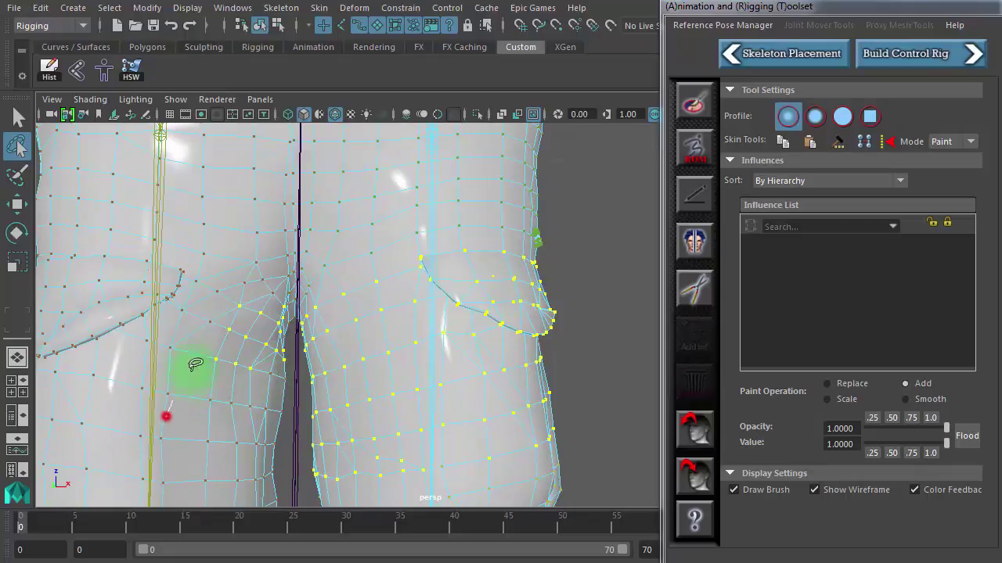
{"action": "mouse_move", "coordinate": [195, 365]}
{"action": "left_mouse_down"}
{"action": "mouse_move", "coordinate": [242, 246]}
{"action": "mouse_move", "coordinate": [268, 302]}
{"action": "mouse_move", "coordinate": [290, 273]}
{"action": "mouse_move", "coordinate": [289, 346]}
{"action": "mouse_move", "coordinate": [219, 380]}
{"action": "left_mouse_up"}
{"action": "right_click_drag", "start_coordinate": [466, 379], "coordinate": [136, 337], "text": "alt"}
{"action": "left_click_drag", "start_coordinate": [532, 364], "coordinate": [481, 364], "text": "alt"}
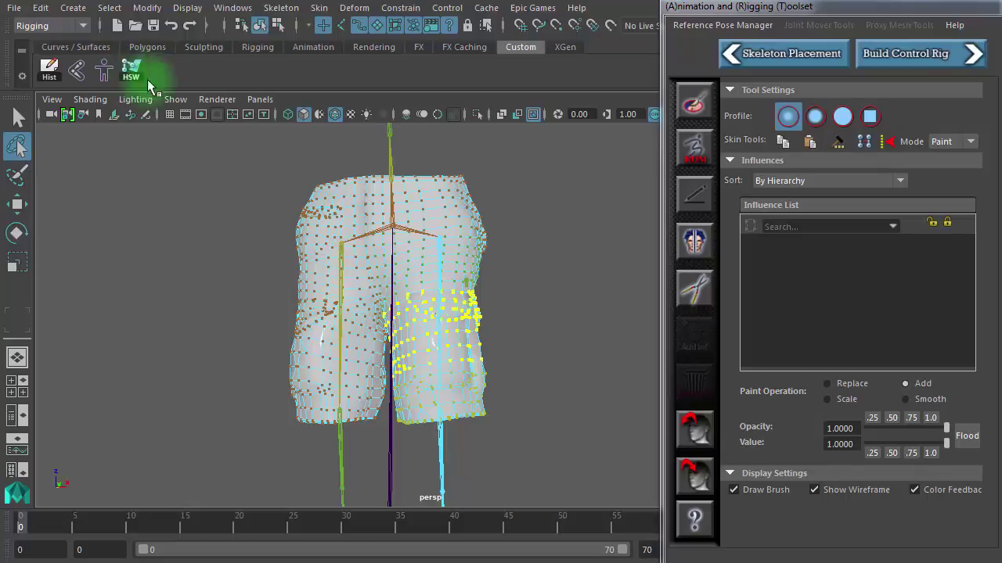
- Switch to the Select Tool, return the shorts to object mode and clear the selection
{"action": "left_click", "coordinate": [19, 147]}
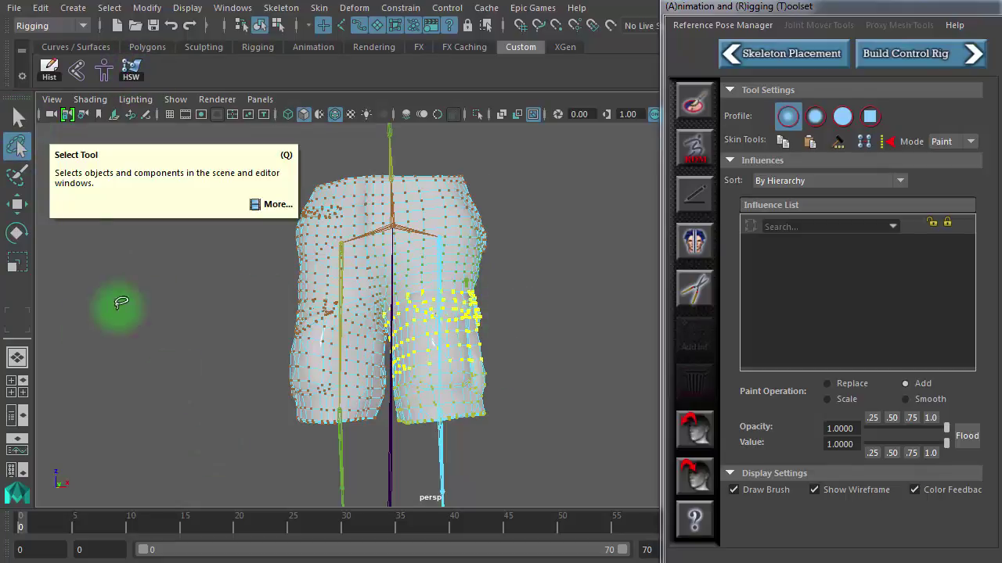
{"action": "left_click", "coordinate": [19, 119]}
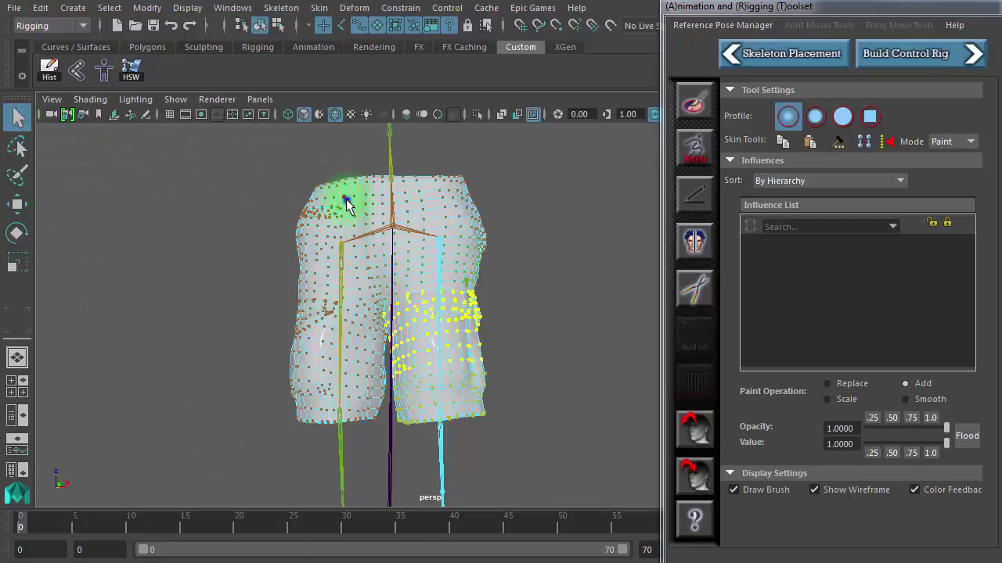
{"action": "right_click_drag", "start_coordinate": [348, 205], "coordinate": [426, 177]}
{"action": "left_click", "coordinate": [583, 250]}
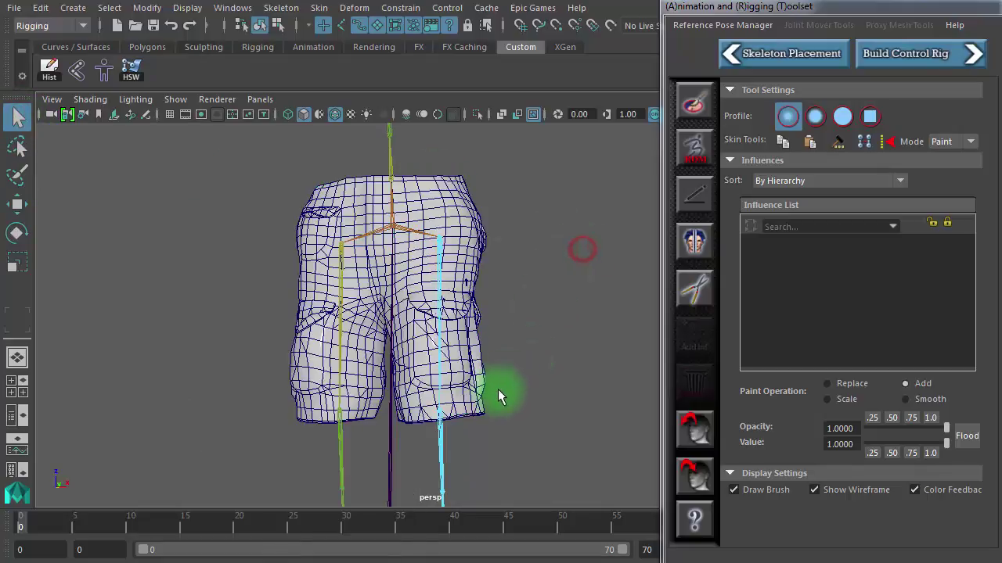
- Select the root joint of the skeleton in the perspective view
{"action": "left_click", "coordinate": [425, 292]}
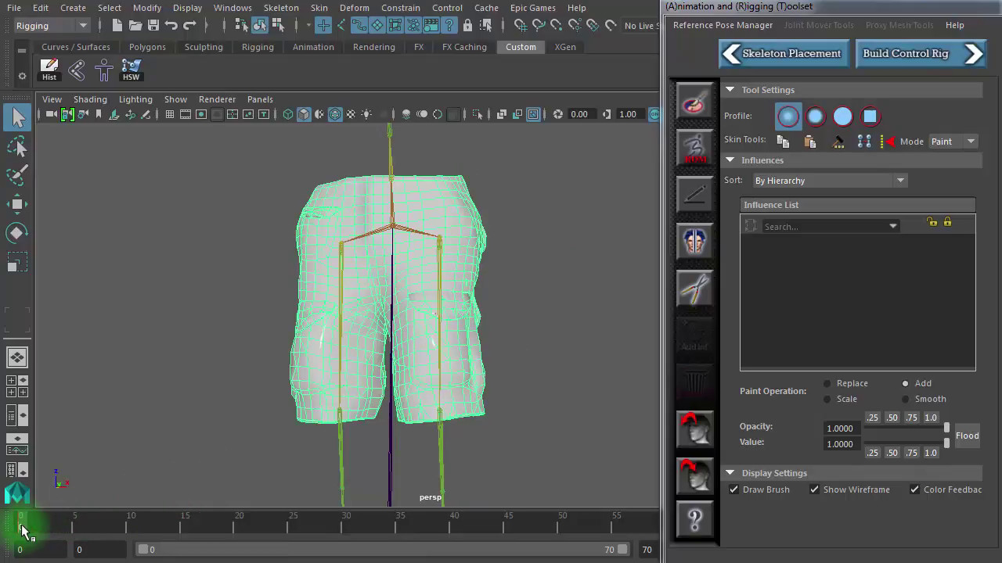
{"action": "mouse_move", "coordinate": [21, 531]}
{"action": "left_mouse_down"}
{"action": "mouse_move", "coordinate": [293, 529]}
{"action": "mouse_move", "coordinate": [21, 529]}
{"action": "left_mouse_up"}
{"action": "left_click", "coordinate": [589, 358]}
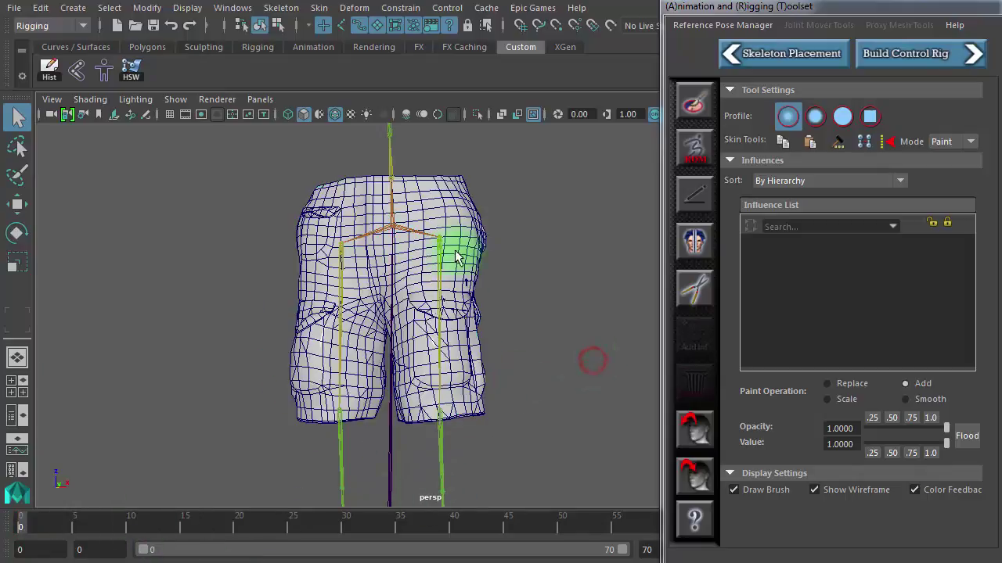
{"action": "left_click", "coordinate": [431, 257]}
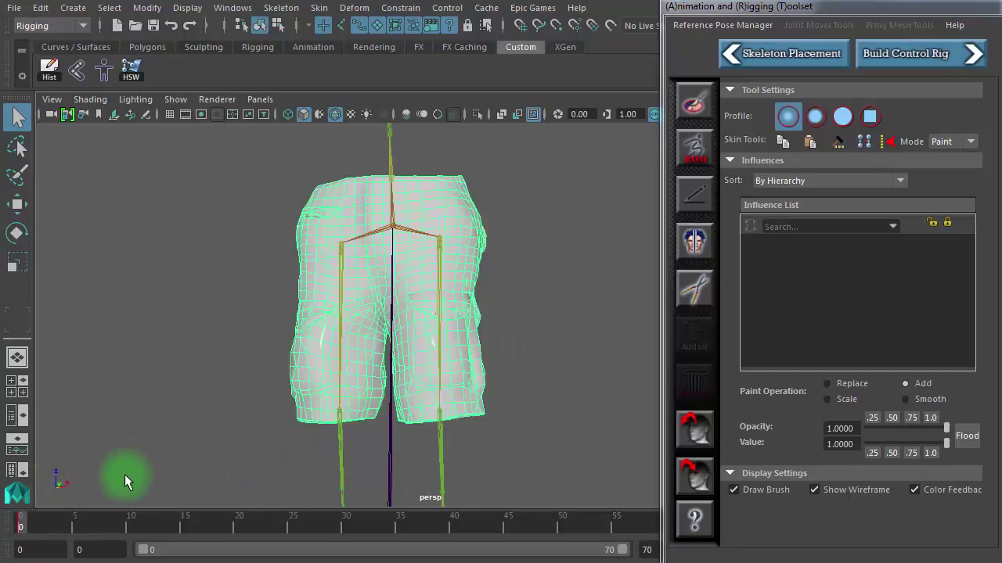
{"action": "left_click", "coordinate": [481, 306]}
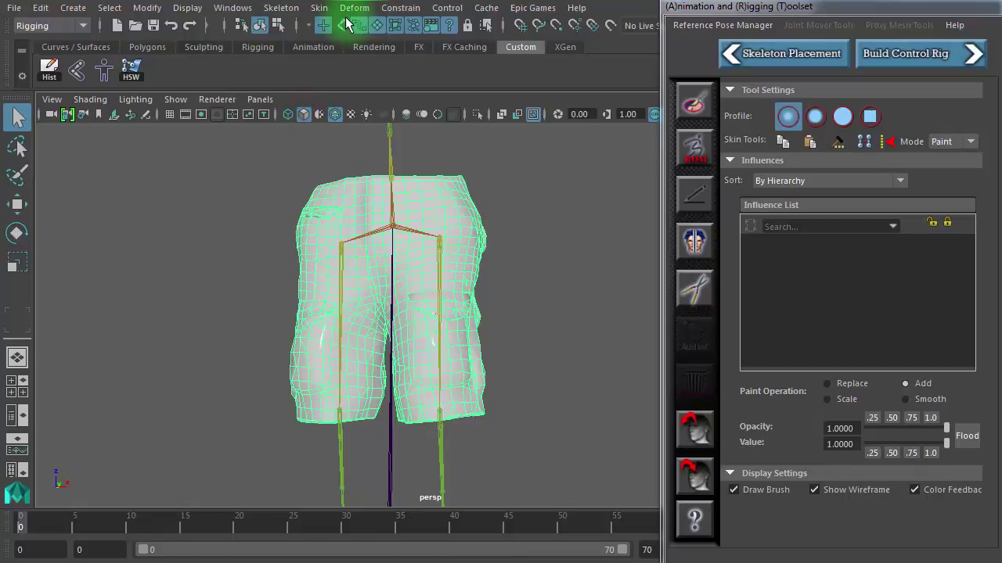
{"action": "left_click", "coordinate": [390, 364]}
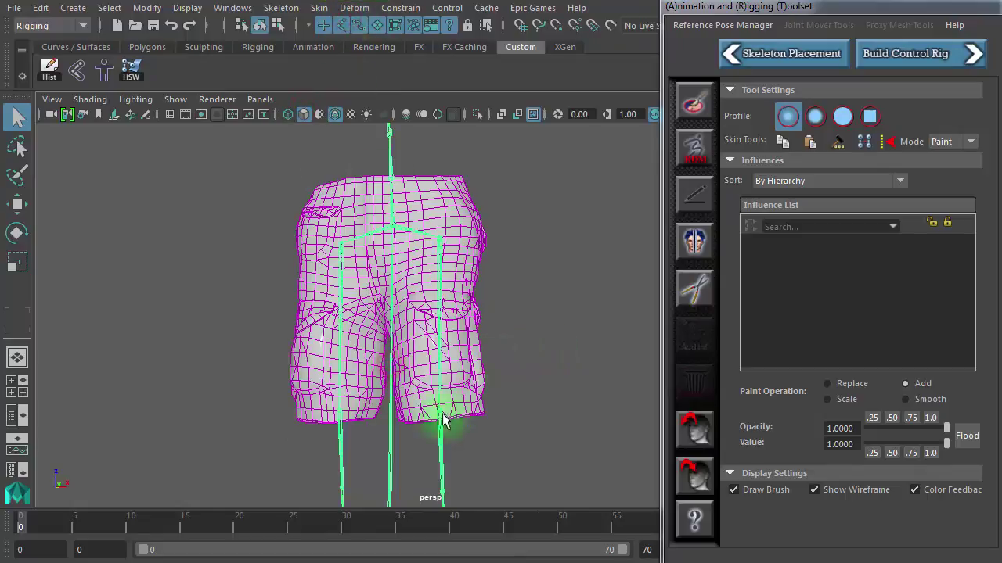
- Scrub to frame 45 to check the left leg's deformation, and return the skeleton to its rest pose
{"action": "left_click_drag", "start_coordinate": [115, 508], "coordinate": [504, 559]}
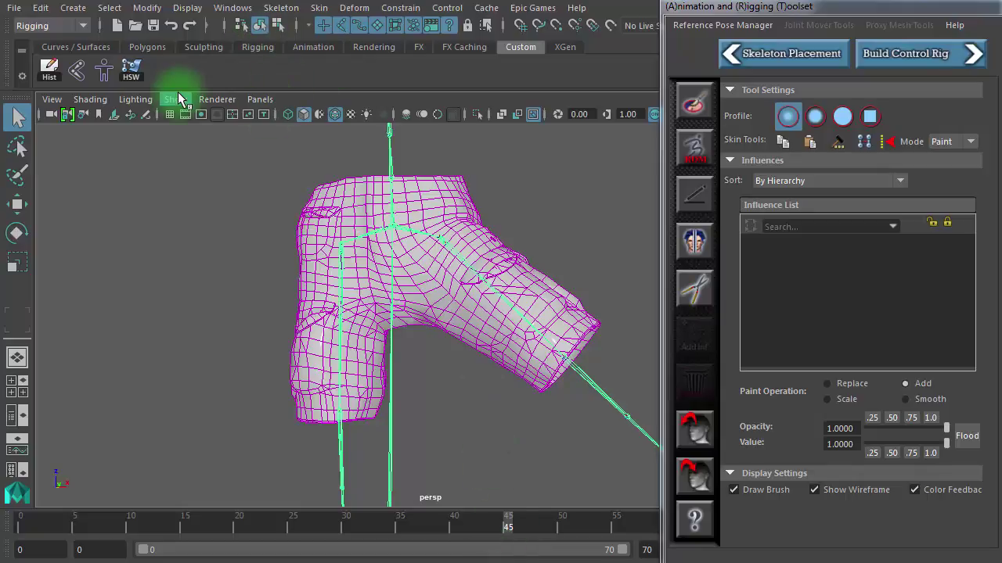
{"action": "left_click", "coordinate": [125, 78]}
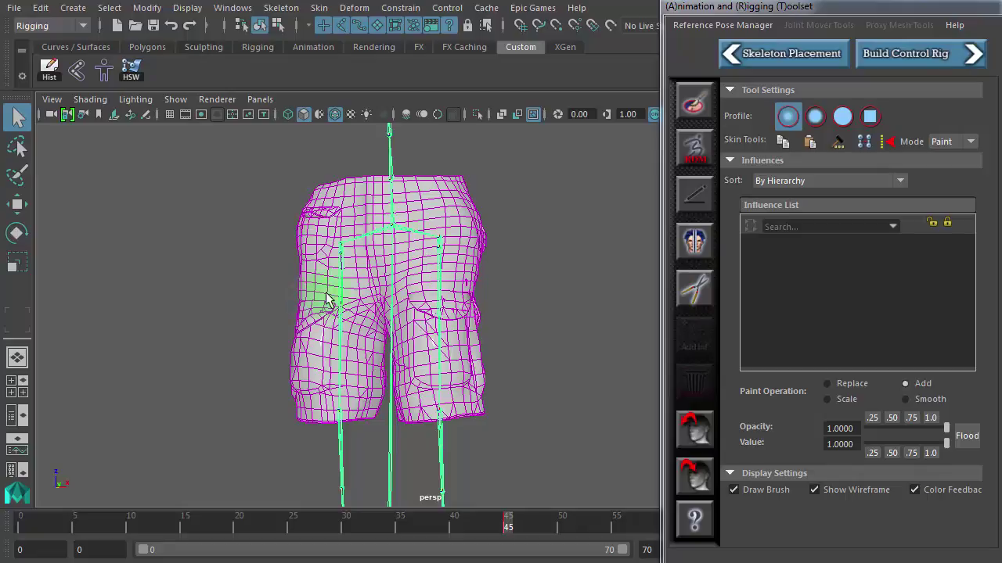
{"action": "left_click", "coordinate": [512, 529]}
{"action": "mouse_move", "coordinate": [512, 530]}
{"action": "left_mouse_down"}
{"action": "mouse_move", "coordinate": [547, 530]}
{"action": "mouse_move", "coordinate": [443, 530]}
{"action": "mouse_move", "coordinate": [507, 533]}
{"action": "left_mouse_up"}
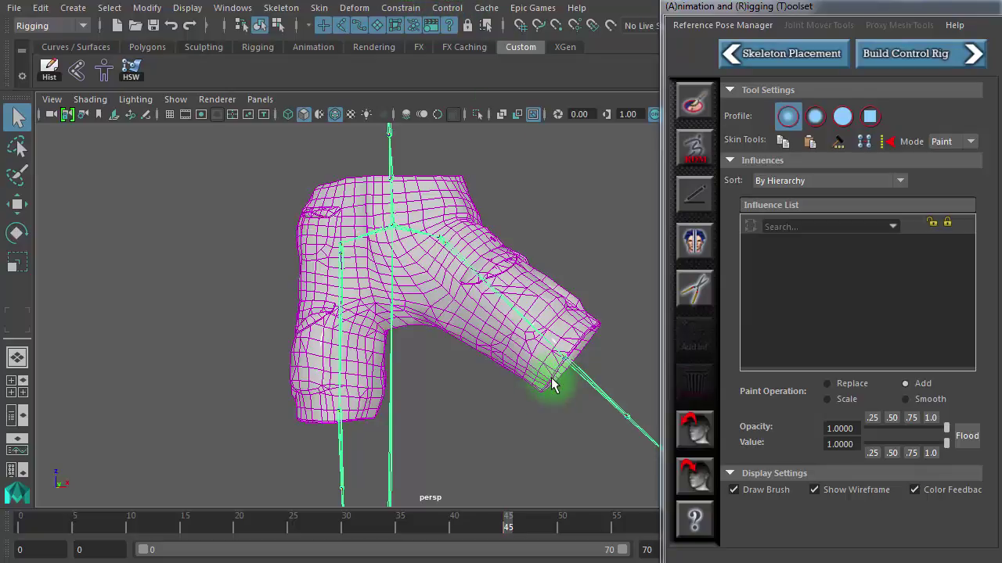
{"action": "left_click_drag", "start_coordinate": [509, 528], "coordinate": [100, 74]}
{"action": "left_click", "coordinate": [101, 70]}
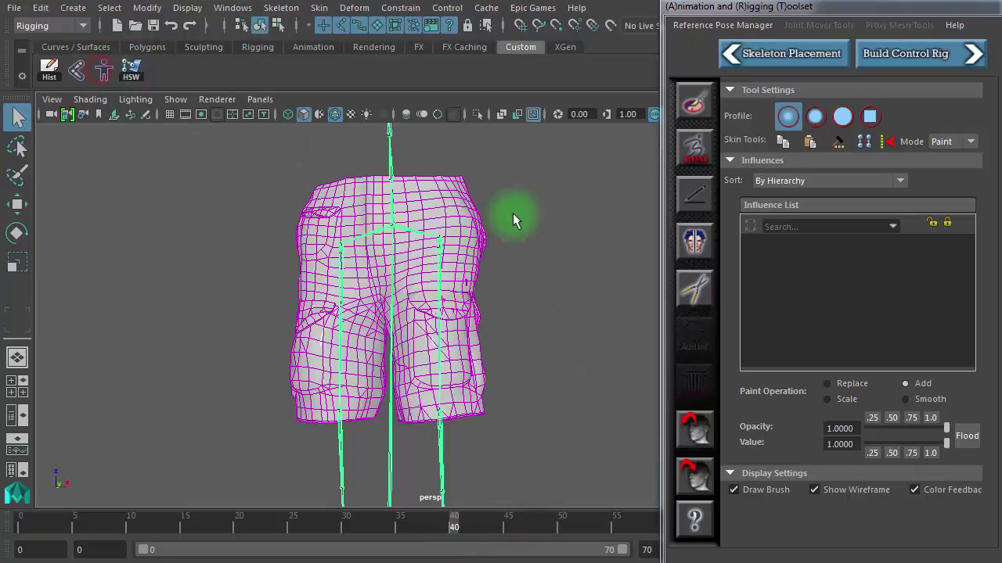
- Select the left thigh joint and scrub its animation to frame 45
{"action": "left_click", "coordinate": [516, 317]}
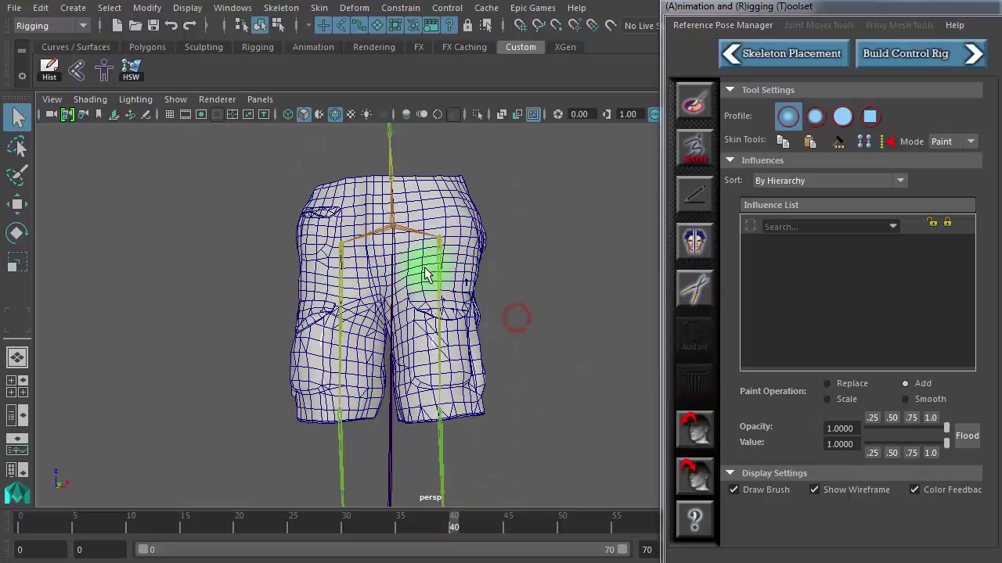
{"action": "left_click_drag", "start_coordinate": [425, 267], "coordinate": [458, 267]}
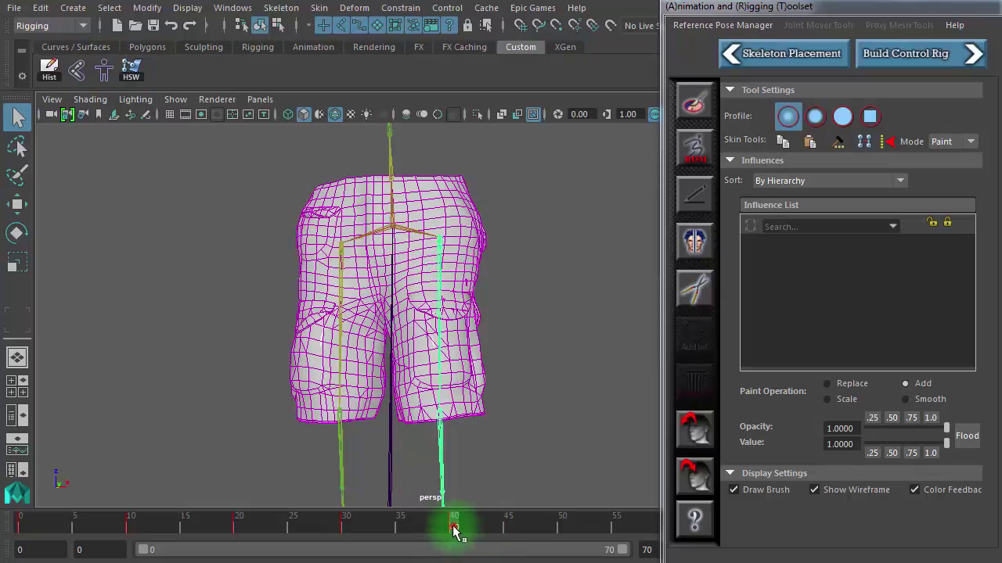
{"action": "left_click_drag", "start_coordinate": [454, 530], "coordinate": [510, 542]}
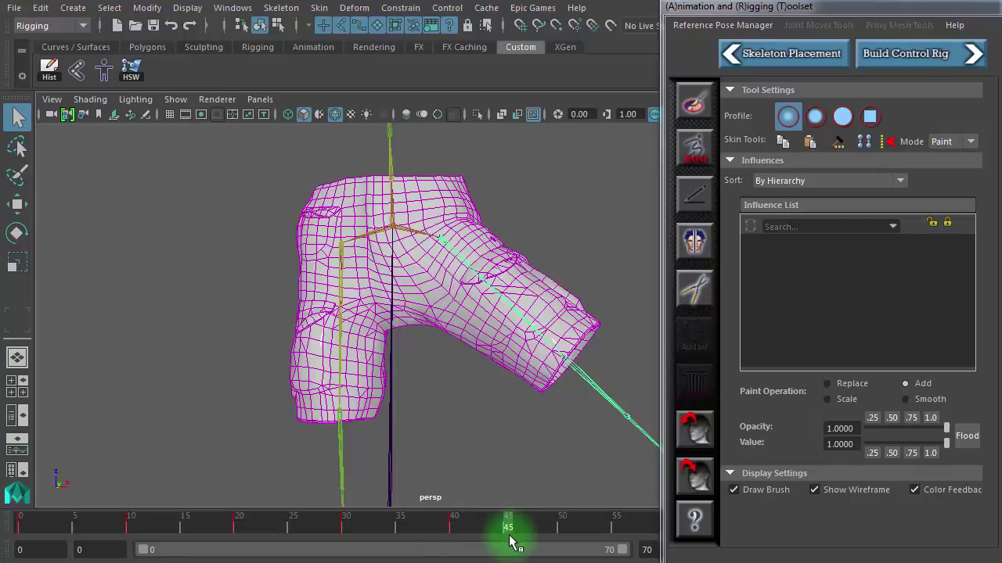
- Scrub the left thigh's animation between the rest pose and frame 37 to review how the shorts deform
{"action": "left_click_drag", "start_coordinate": [510, 529], "coordinate": [173, 530]}
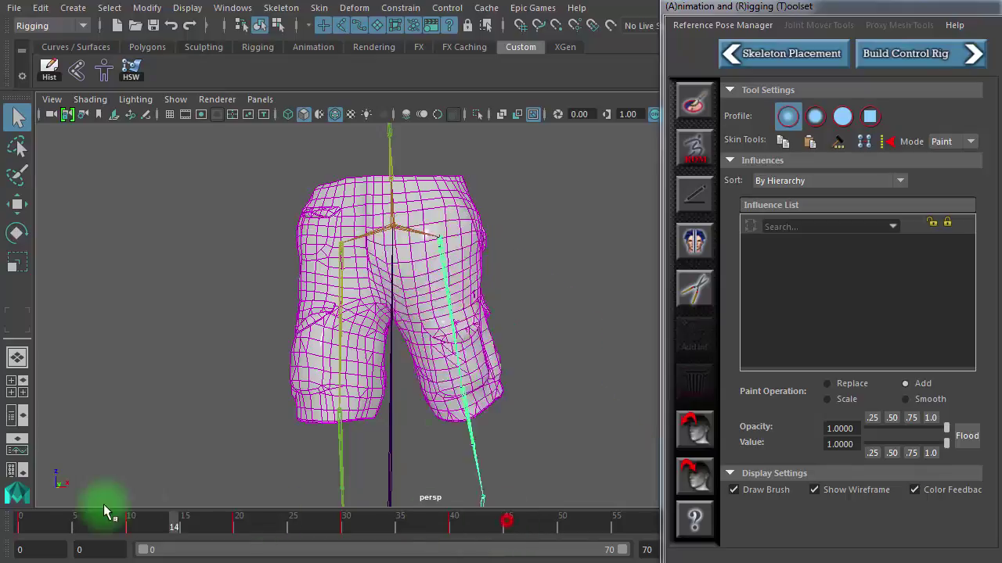
{"action": "left_click_drag", "start_coordinate": [104, 505], "coordinate": [11, 507]}
{"action": "double_click", "coordinate": [26, 518]}
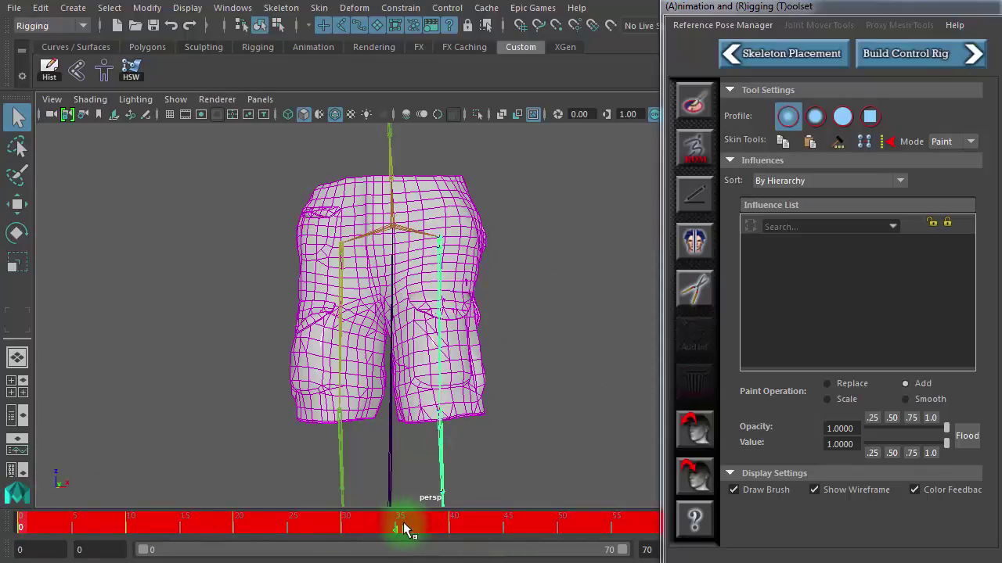
{"action": "left_click", "coordinate": [525, 463]}
{"action": "left_click", "coordinate": [418, 525]}
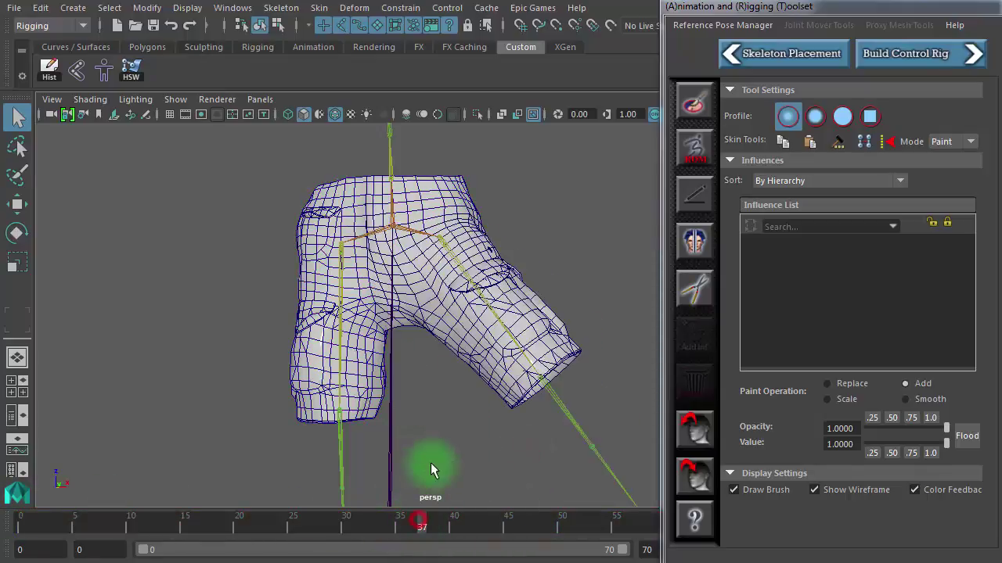
{"action": "left_click", "coordinate": [450, 264]}
{"action": "left_click", "coordinate": [35, 520]}
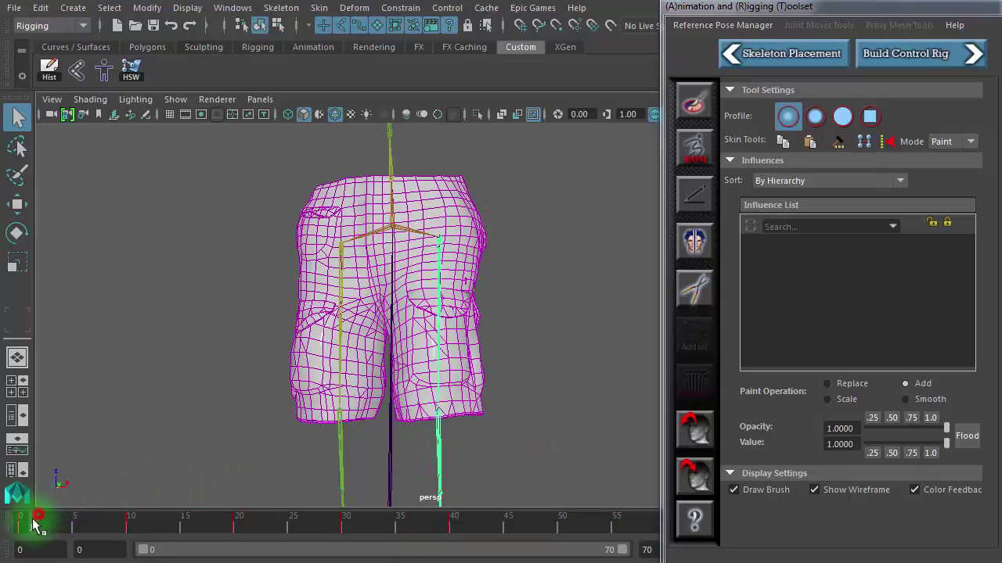
- Carry the left thigh joint's rest pose over to frame 45 and key it there
{"action": "left_click", "coordinate": [31, 522]}
{"action": "left_click", "coordinate": [498, 530]}
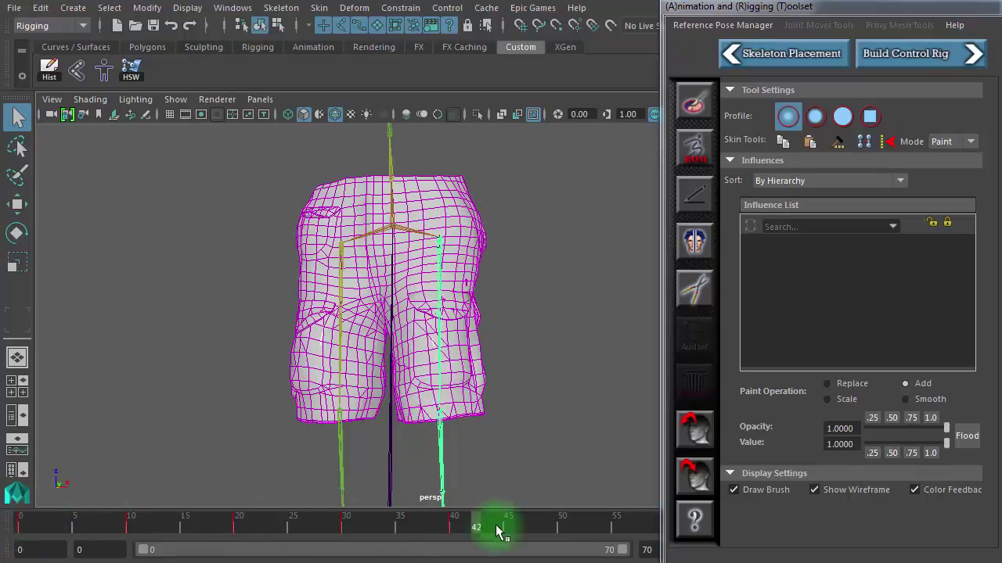
{"action": "mouse_move", "coordinate": [497, 531]}
{"action": "left_mouse_down"}
{"action": "mouse_move", "coordinate": [532, 536]}
{"action": "mouse_move", "coordinate": [352, 521]}
{"action": "mouse_move", "coordinate": [513, 540]}
{"action": "mouse_move", "coordinate": [521, 530]}
{"action": "mouse_move", "coordinate": [414, 530]}
{"action": "mouse_move", "coordinate": [532, 529]}
{"action": "mouse_move", "coordinate": [509, 530]}
{"action": "left_mouse_up"}
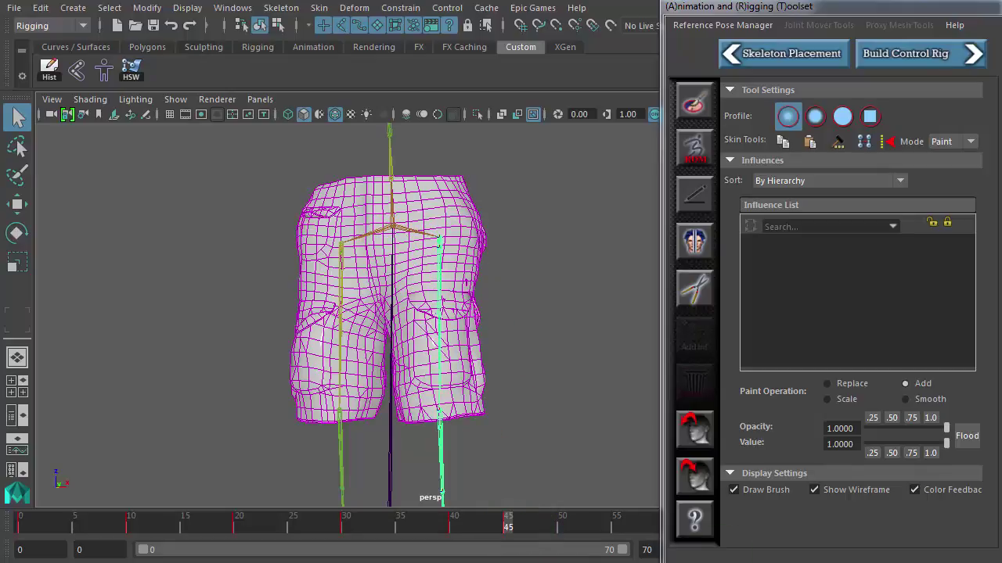
- Set the visible playback range to start at frame 25 and carry the left thigh's rest pose to frame 60
{"action": "mouse_move", "coordinate": [144, 556]}
{"action": "left_mouse_down"}
{"action": "mouse_move", "coordinate": [100, 549]}
{"action": "mouse_move", "coordinate": [158, 552]}
{"action": "left_mouse_up"}
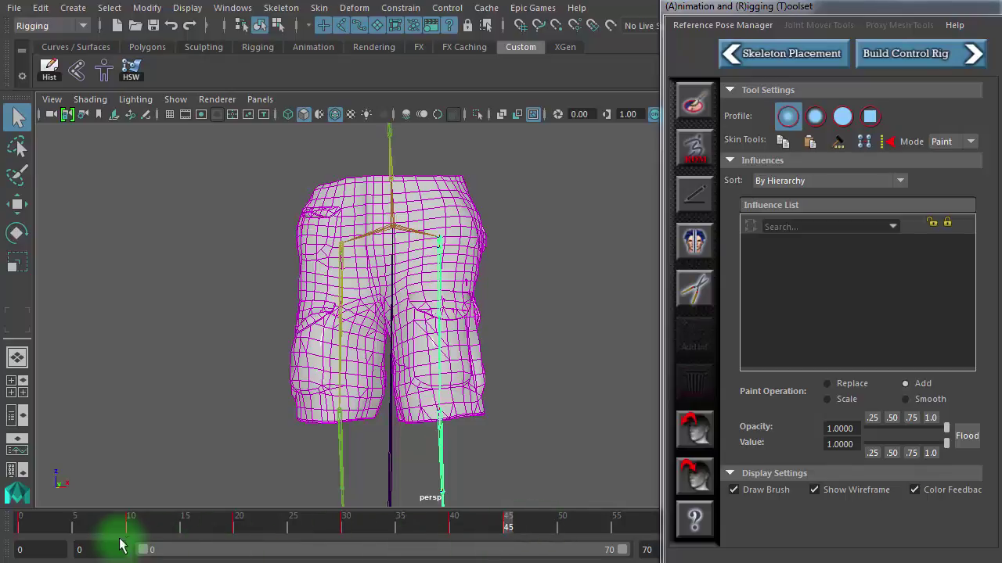
{"action": "left_click_drag", "start_coordinate": [143, 550], "coordinate": [313, 558]}
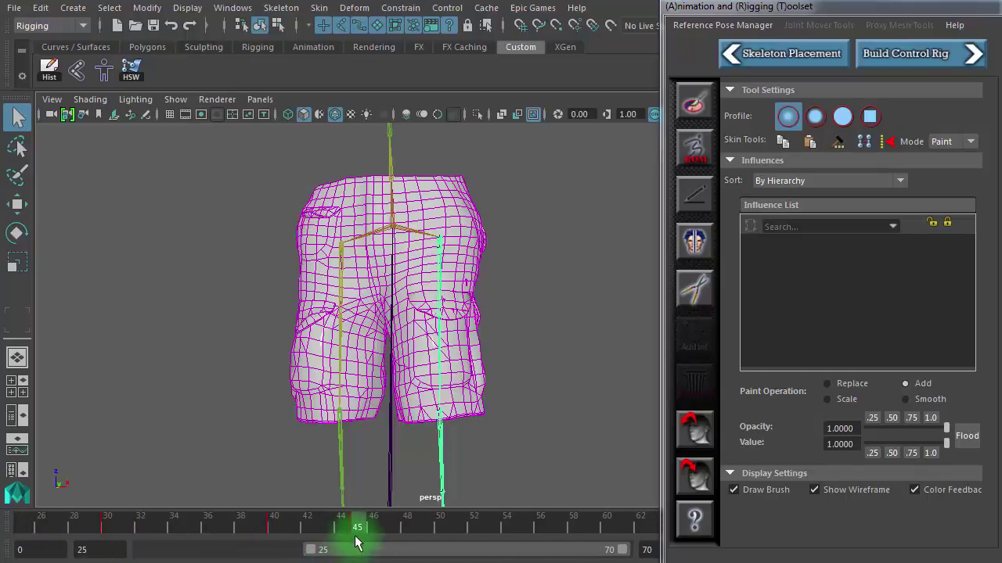
{"action": "mouse_move", "coordinate": [363, 528]}
{"action": "left_mouse_down"}
{"action": "mouse_move", "coordinate": [539, 559]}
{"action": "mouse_move", "coordinate": [529, 560]}
{"action": "mouse_move", "coordinate": [606, 561]}
{"action": "left_mouse_up"}
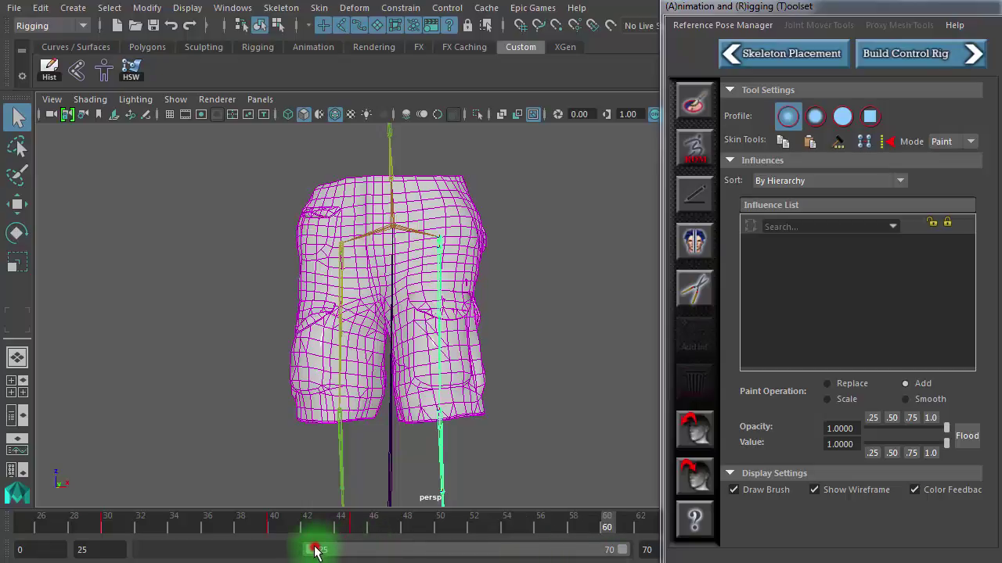
- Reselect the left thigh joint and twist it around its own axis to a Rotate X of about 35 degrees
{"action": "left_click", "coordinate": [516, 385]}
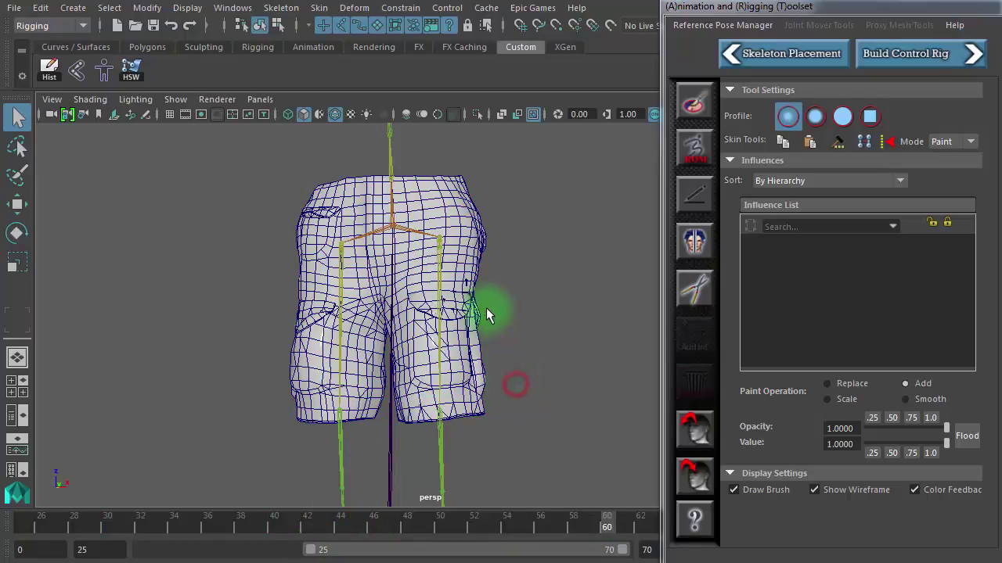
{"action": "left_click", "coordinate": [414, 290]}
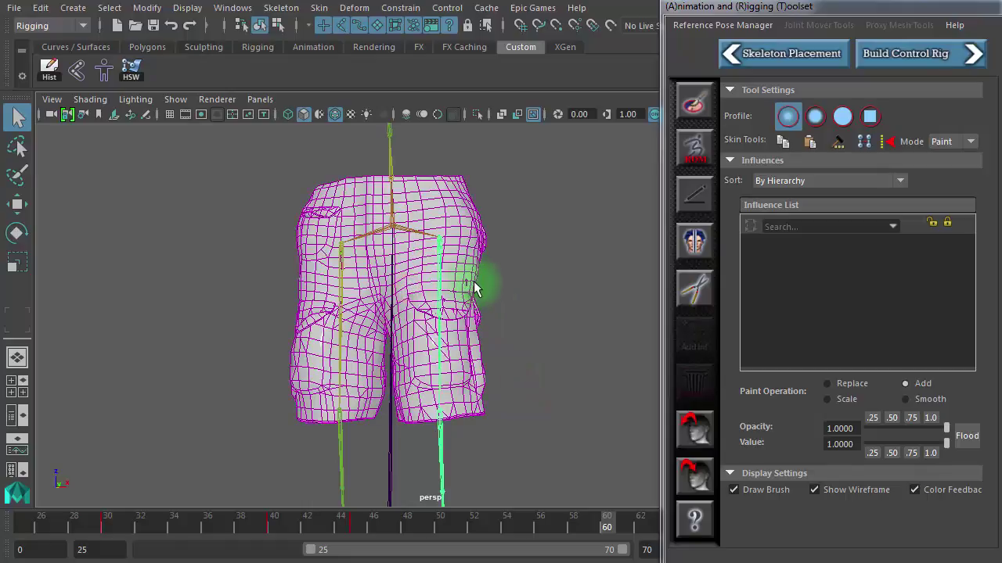
{"action": "key", "text": "w"}
{"action": "key", "text": "e"}
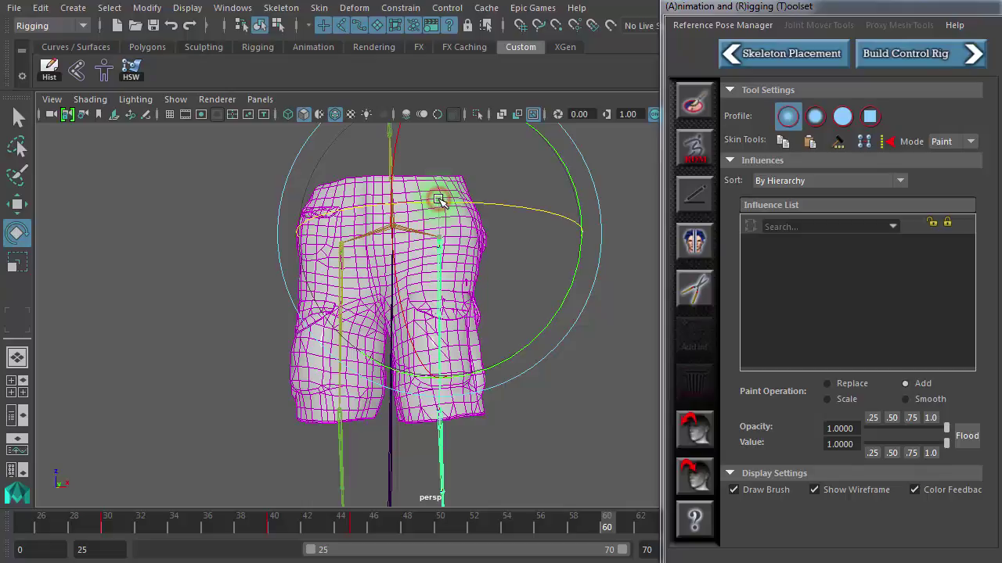
{"action": "left_click_drag", "start_coordinate": [441, 201], "coordinate": [534, 205]}
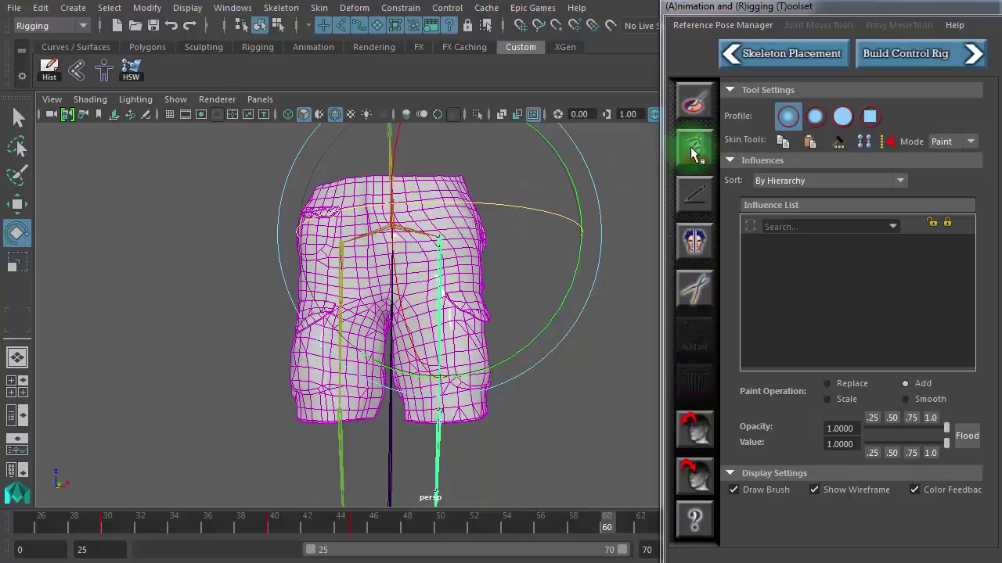
- Move the rigging toolset window off the Channel Box and set the left thigh joint's Rotate X to 50
{"action": "left_click_drag", "start_coordinate": [792, 7], "coordinate": [1001, 8]}
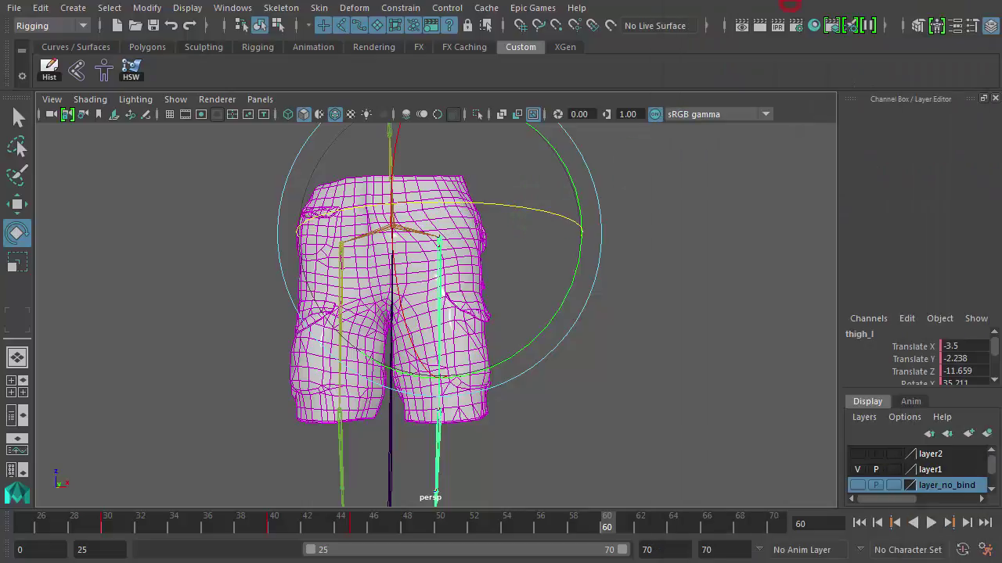
{"action": "left_click", "coordinate": [994, 379]}
{"action": "left_click", "coordinate": [995, 380]}
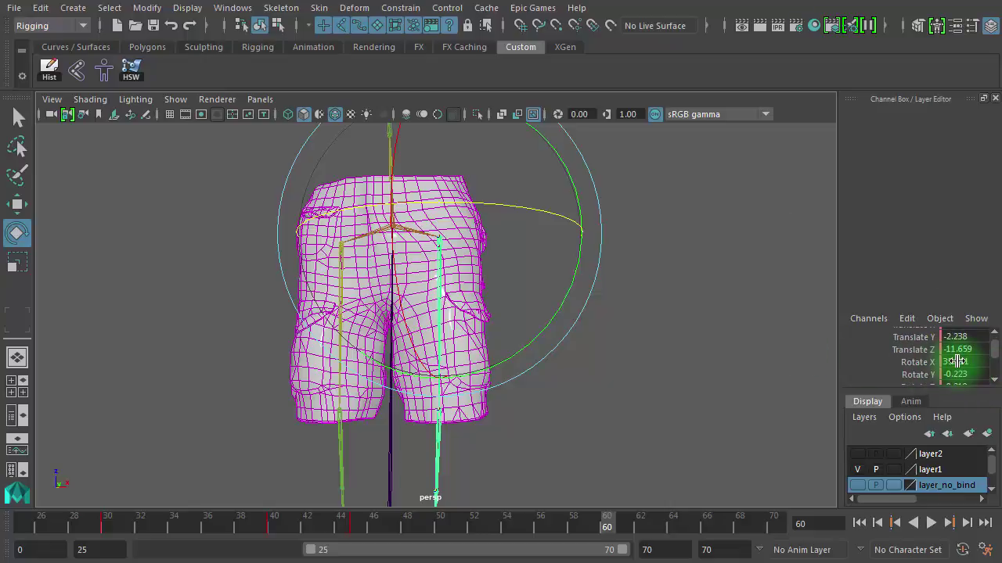
{"action": "double_click", "coordinate": [964, 362]}
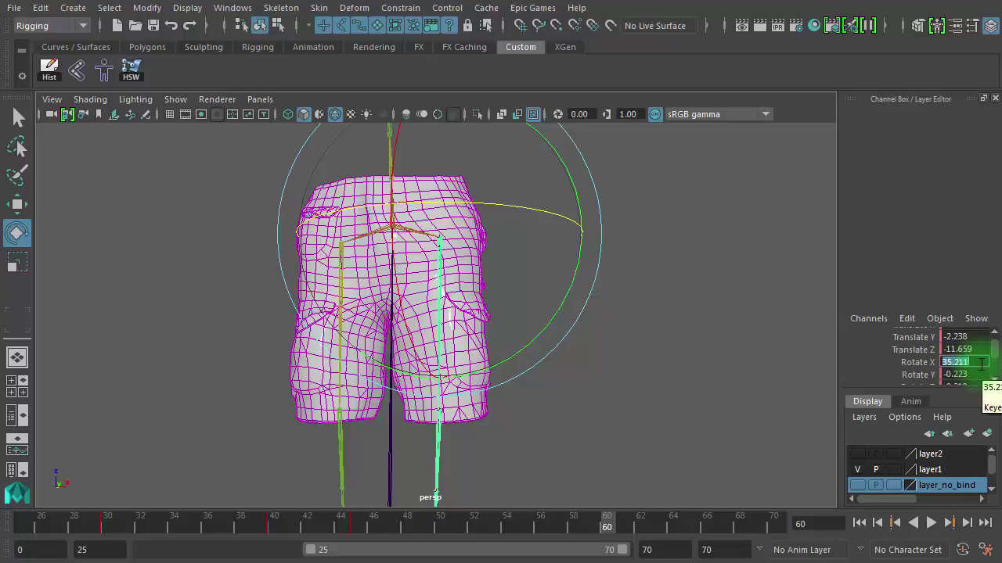
{"action": "type", "text": "50"}
{"action": "key", "text": "Return"}
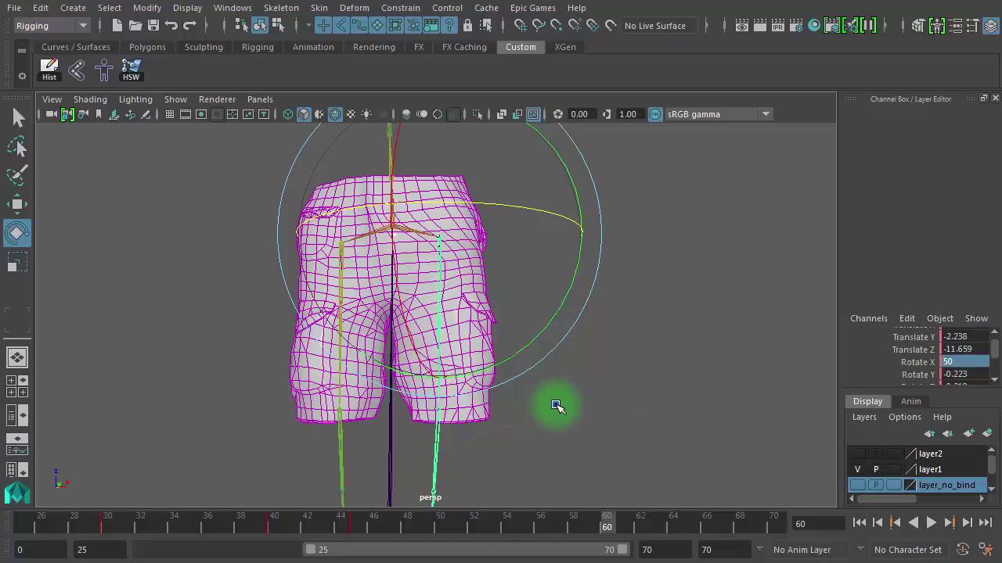
- Shrink the rotation manipulator, key the left thigh's twisted pose at frame 60 and carry it to frame 61
{"action": "scroll", "coordinate": [556, 405], "scroll_direction": "down", "scroll_amount": 6}
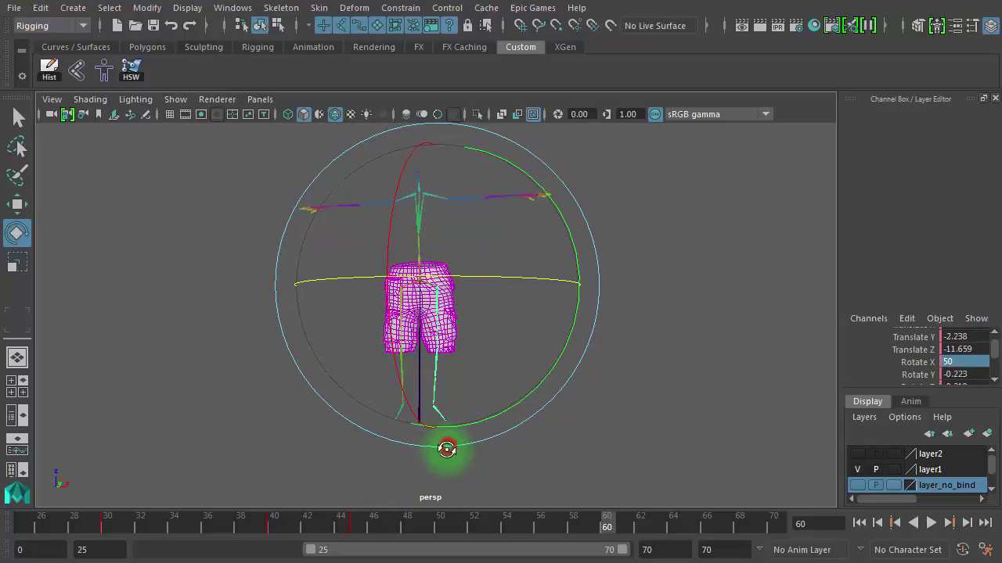
{"action": "key", "text": "minus"}
{"action": "key", "text": "minus"}
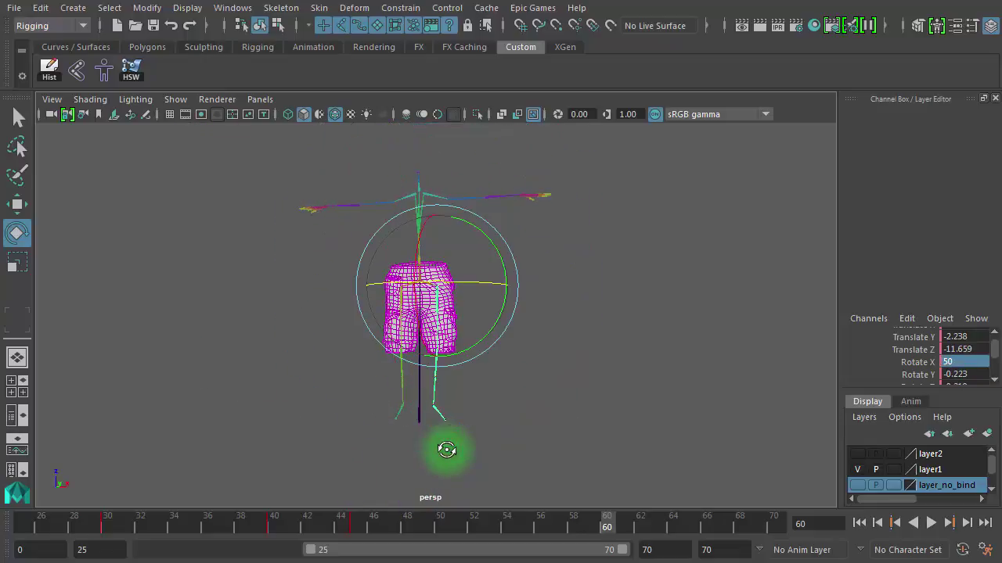
{"action": "right_click_drag", "start_coordinate": [437, 400], "coordinate": [988, 409], "text": "alt"}
{"action": "mouse_move", "coordinate": [617, 391]}
{"action": "left_mouse_down", "text": "alt"}
{"action": "mouse_move", "coordinate": [586, 400]}
{"action": "mouse_move", "coordinate": [616, 400]}
{"action": "left_mouse_up", "text": "alt"}
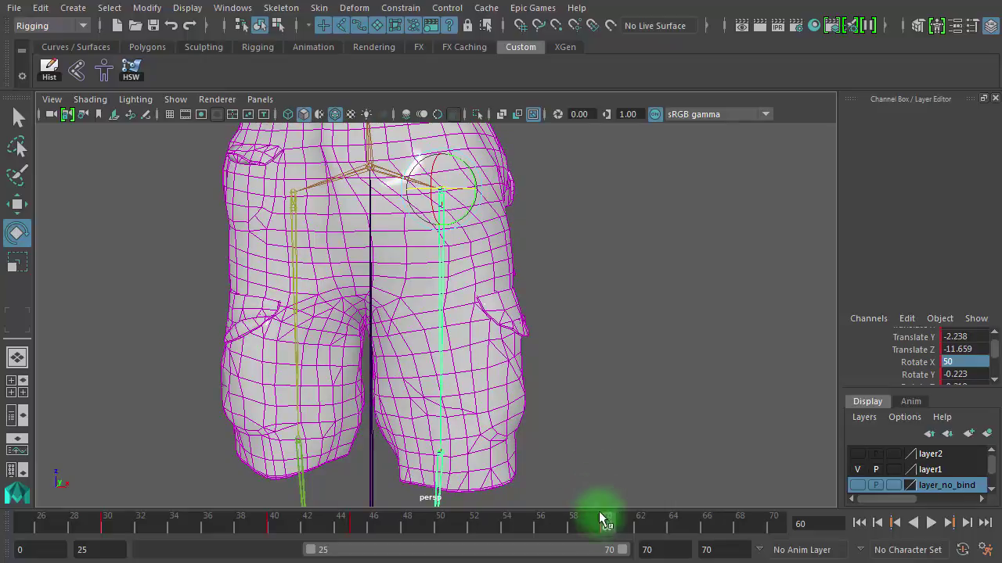
{"action": "left_click_drag", "start_coordinate": [603, 523], "coordinate": [628, 539]}
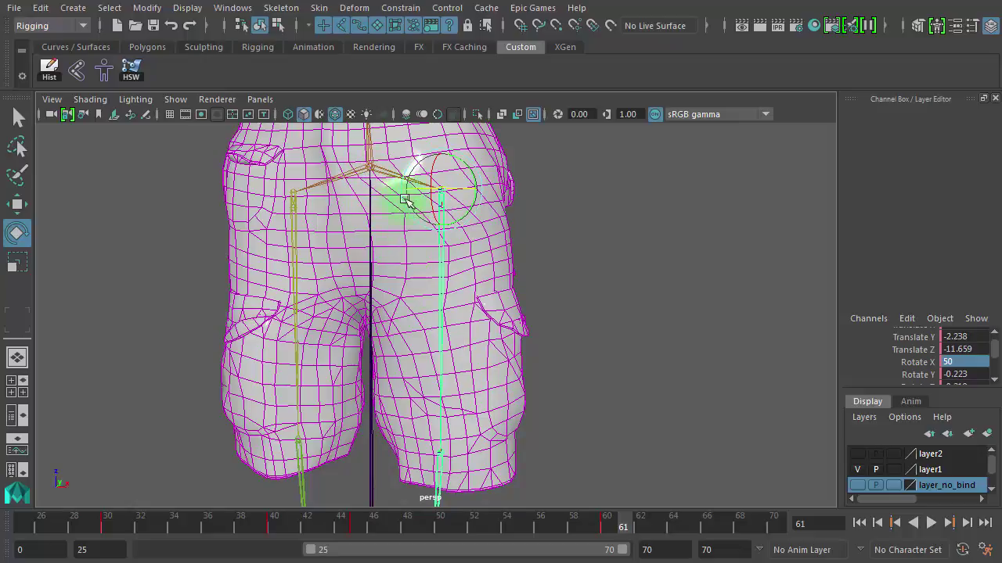
- Select the left thigh twist joint and counter-rotate it to a Rotate X of about -23.8 degrees
{"action": "left_click", "coordinate": [569, 242]}
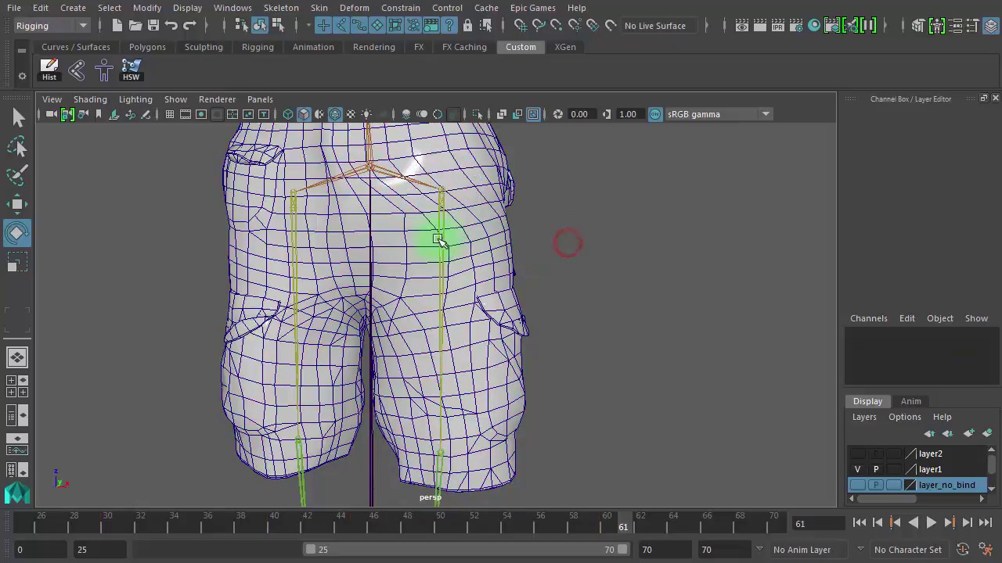
{"action": "right_click_drag", "start_coordinate": [430, 238], "coordinate": [609, 245], "text": "alt"}
{"action": "left_click_drag", "start_coordinate": [609, 246], "coordinate": [540, 323], "text": "alt"}
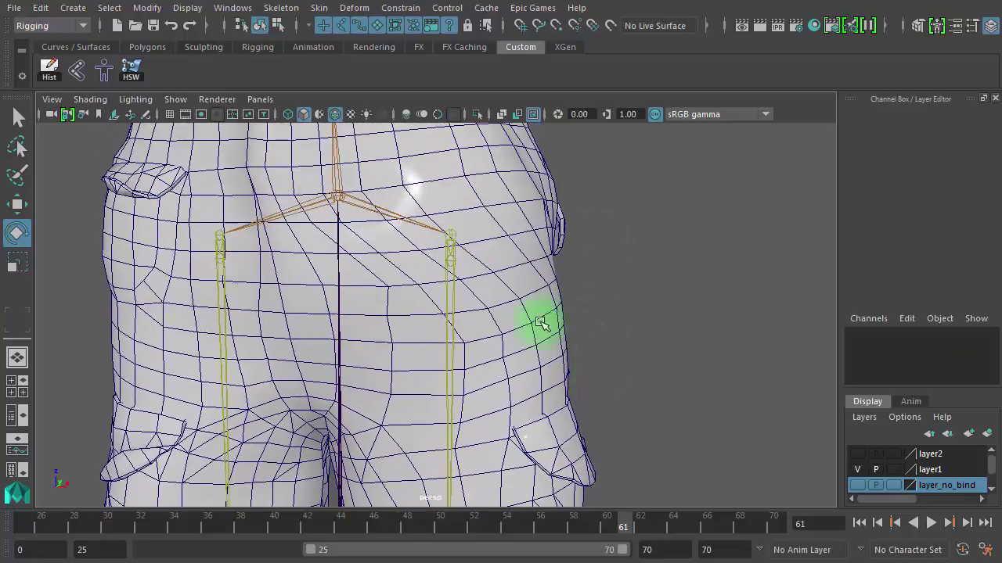
{"action": "left_click", "coordinate": [451, 266]}
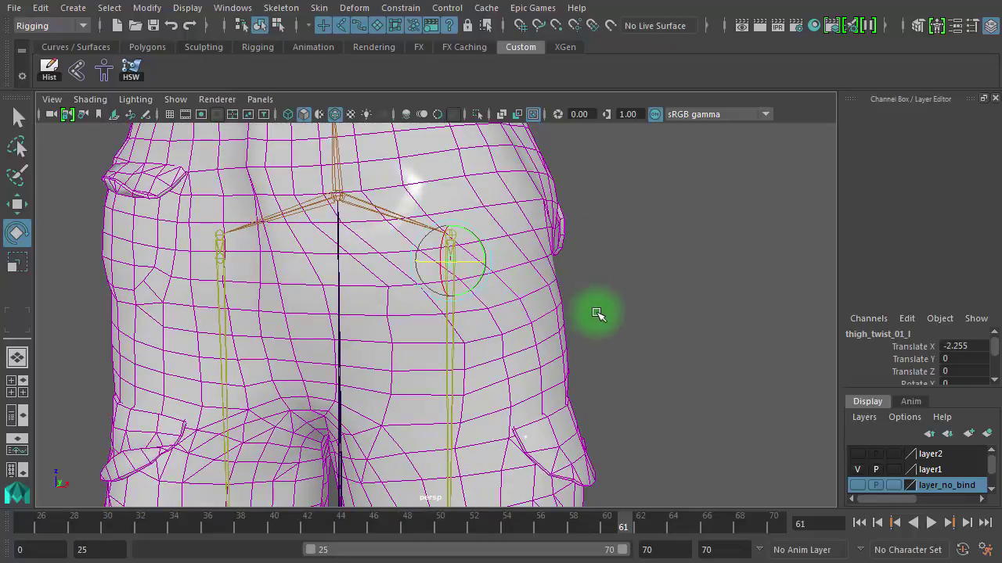
{"action": "right_click_drag", "start_coordinate": [597, 310], "coordinate": [425, 292], "text": "alt"}
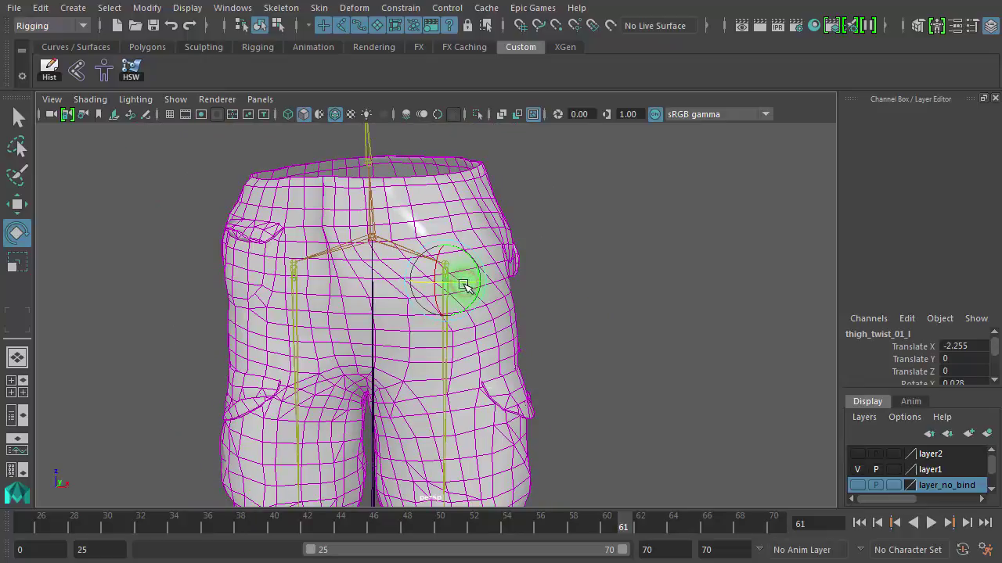
{"action": "left_click_drag", "start_coordinate": [463, 284], "coordinate": [446, 305]}
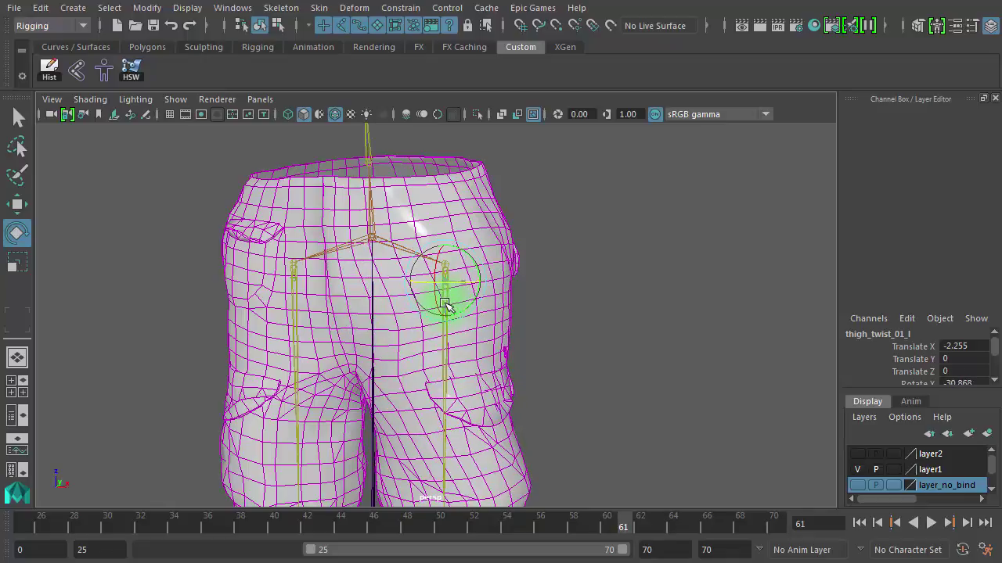
{"action": "left_click_drag", "start_coordinate": [479, 338], "coordinate": [271, 244], "text": "alt"}
{"action": "right_click_drag", "start_coordinate": [453, 302], "coordinate": [630, 308], "text": "alt"}
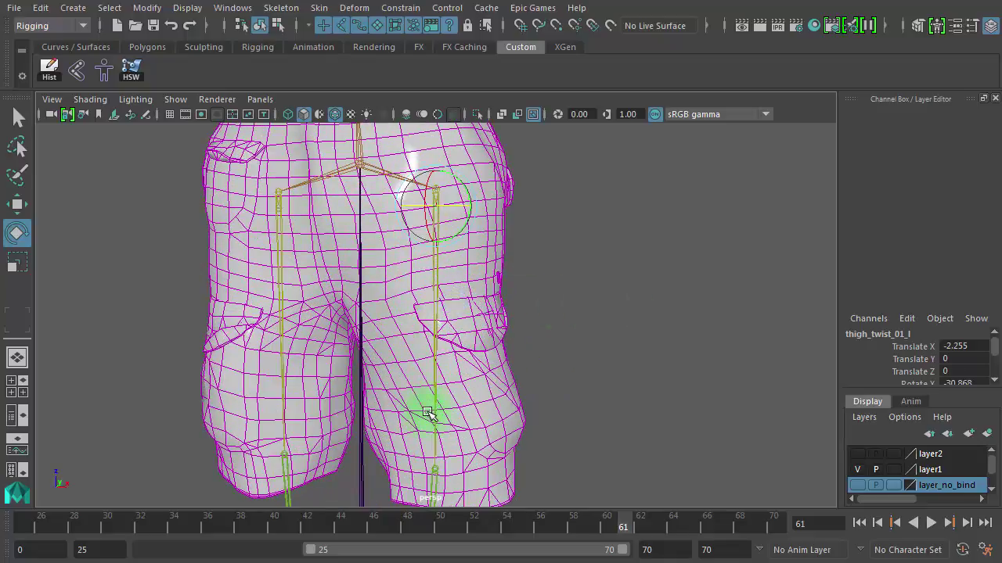
{"action": "mouse_move", "coordinate": [452, 205]}
{"action": "left_mouse_down"}
{"action": "mouse_move", "coordinate": [446, 214]}
{"action": "mouse_move", "coordinate": [457, 207]}
{"action": "left_mouse_up"}
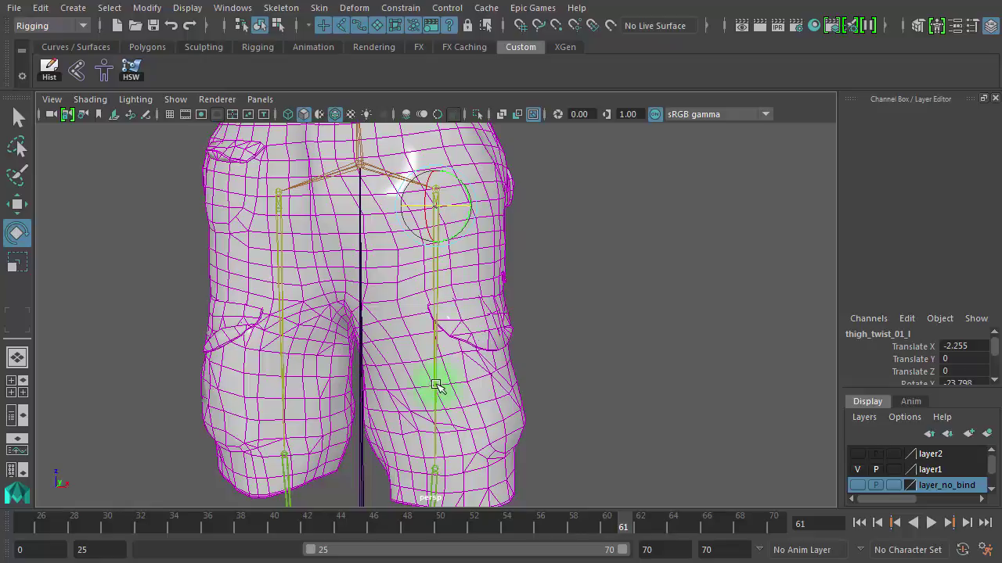
- Select the left thigh joint at frame 60 and try to change its Rotate X value
{"action": "left_click", "coordinate": [460, 381]}
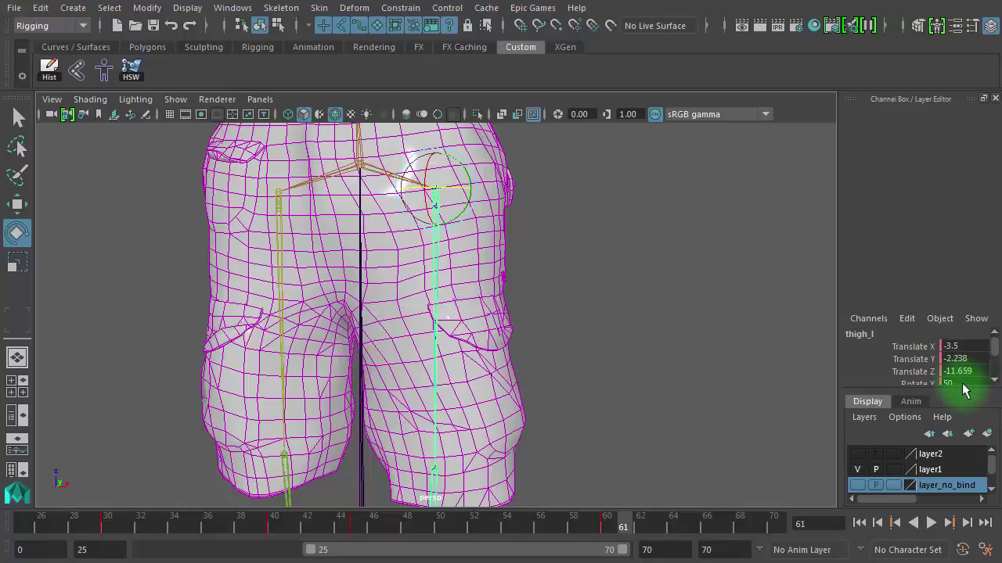
{"action": "left_click", "coordinate": [605, 524]}
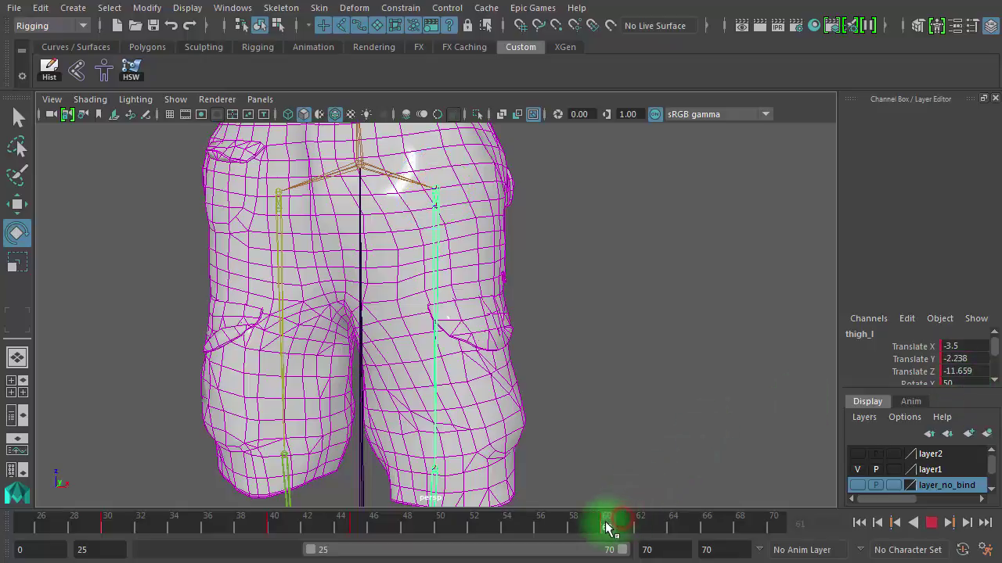
{"action": "double_click", "coordinate": [963, 382]}
{"action": "key", "text": "Return"}
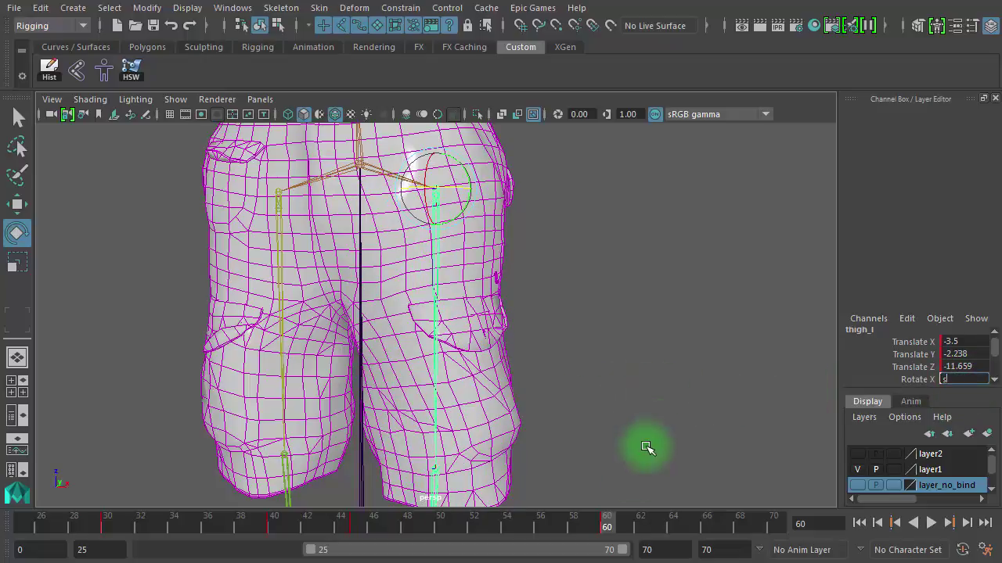
- Inspect the left thigh twist joint, reselect the thigh joint, scrub back to frame 45 and clear the selection
{"action": "left_click", "coordinate": [580, 237]}
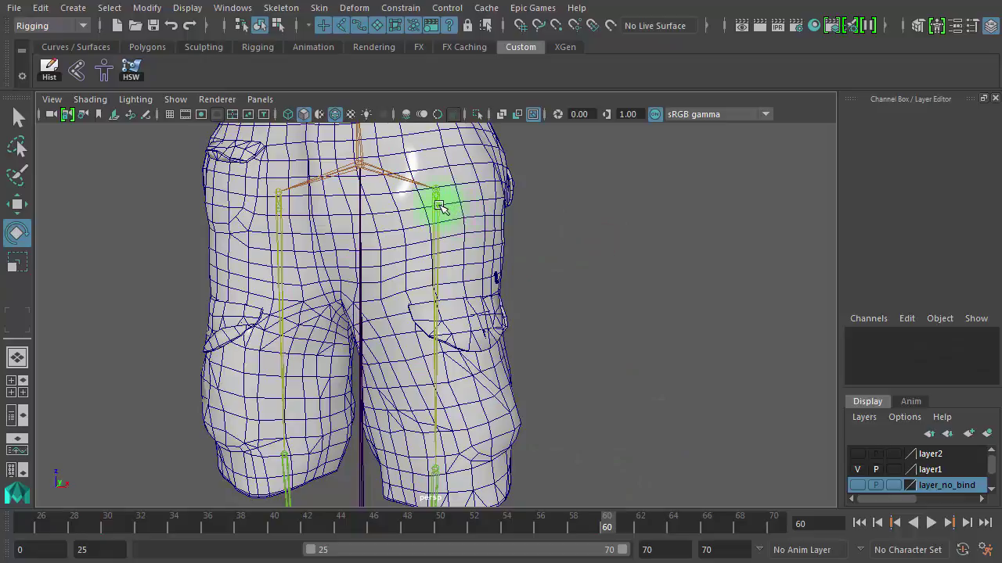
{"action": "left_click", "coordinate": [440, 206]}
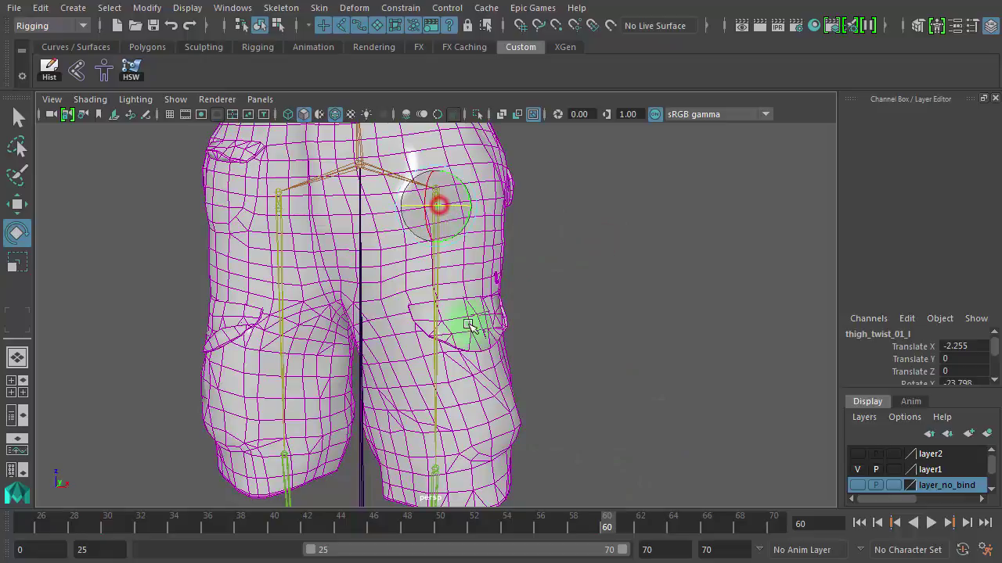
{"action": "left_click", "coordinate": [622, 470]}
{"action": "left_click", "coordinate": [394, 410]}
{"action": "key", "text": "alt+v"}
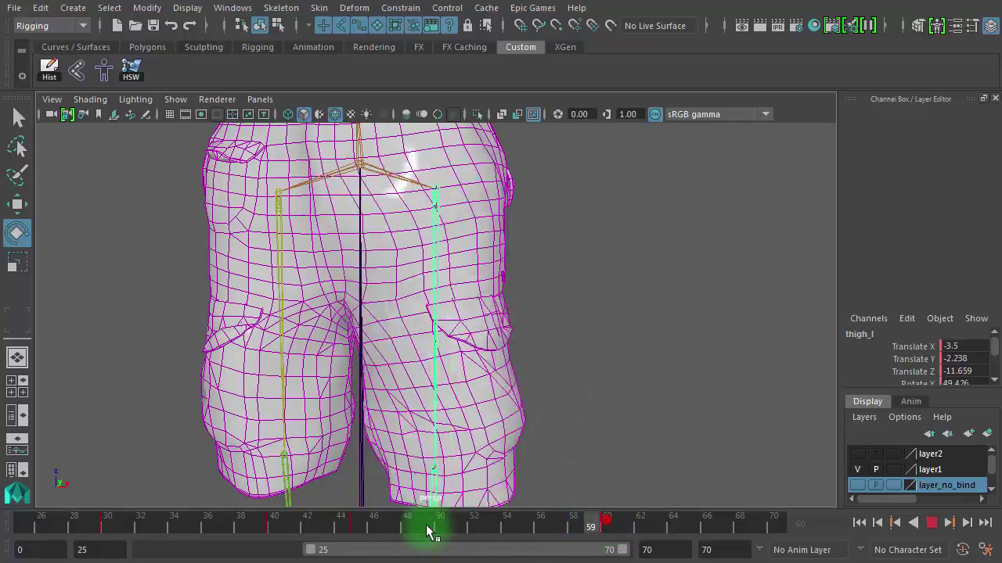
{"action": "left_click_drag", "start_coordinate": [429, 532], "coordinate": [360, 530]}
{"action": "left_click", "coordinate": [579, 305]}
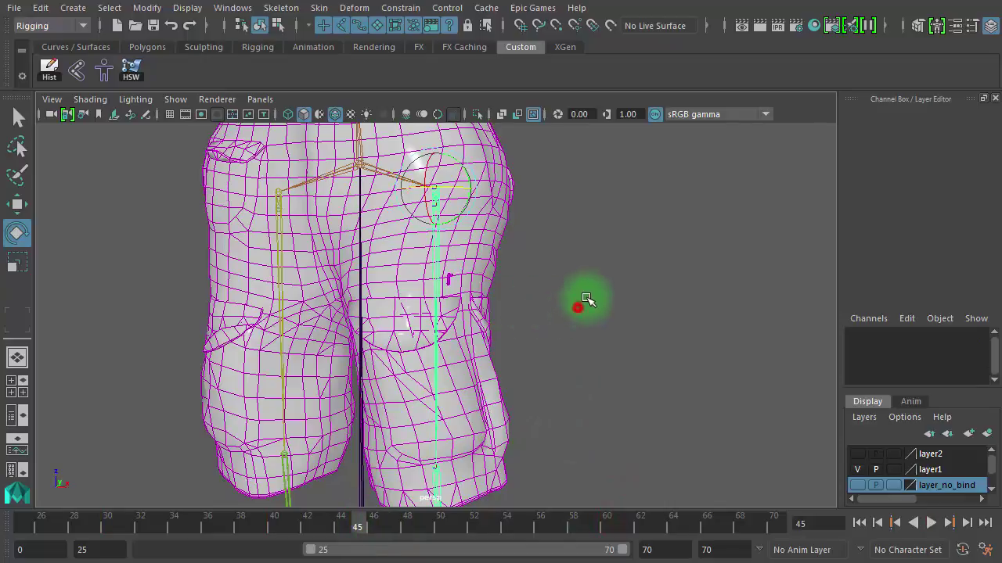
- Set the left thigh twist joint's Rotate X to 0 at frame 45, key it and go to frame 60
{"action": "left_click", "coordinate": [433, 210]}
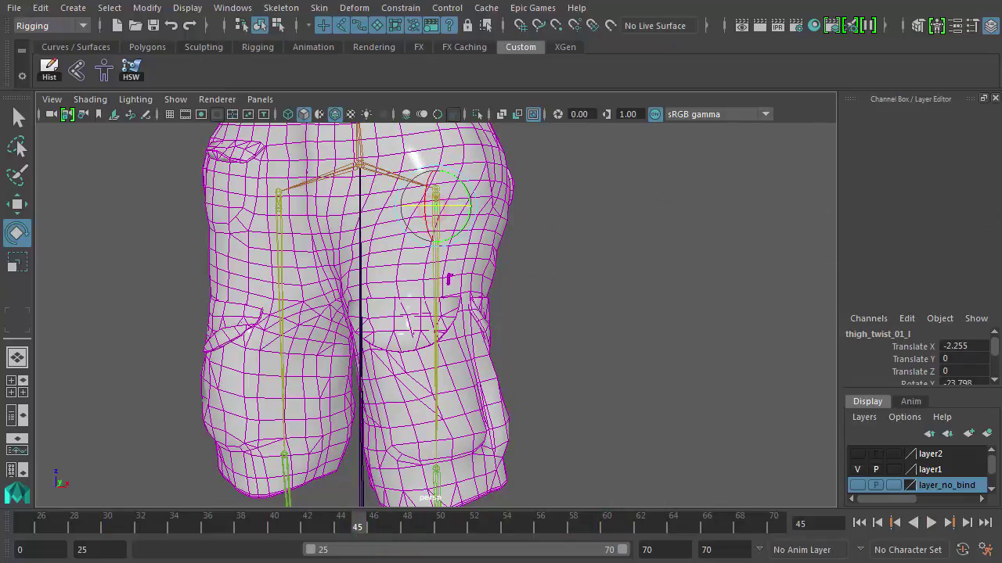
{"action": "type", "text": "0"}
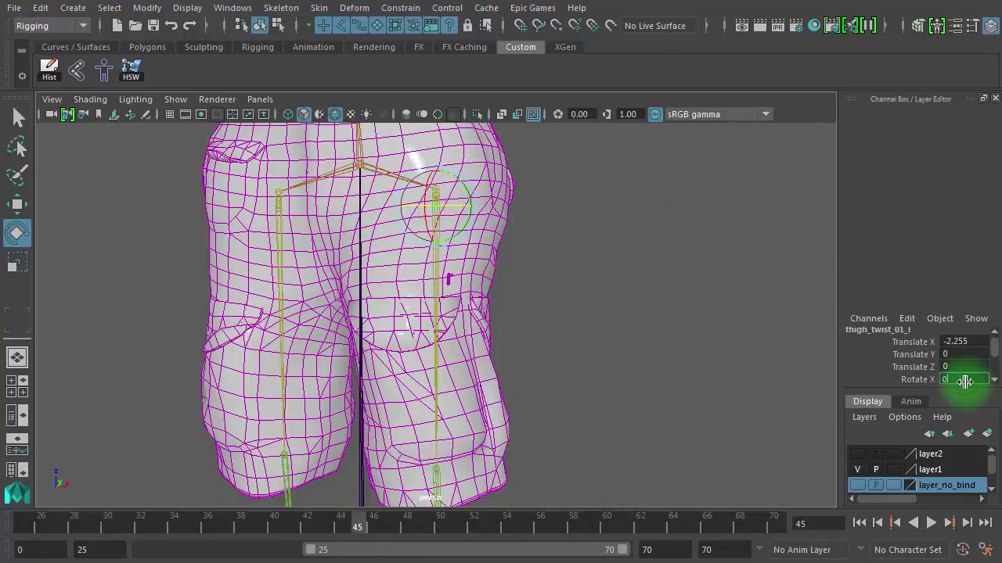
{"action": "key", "text": "Return"}
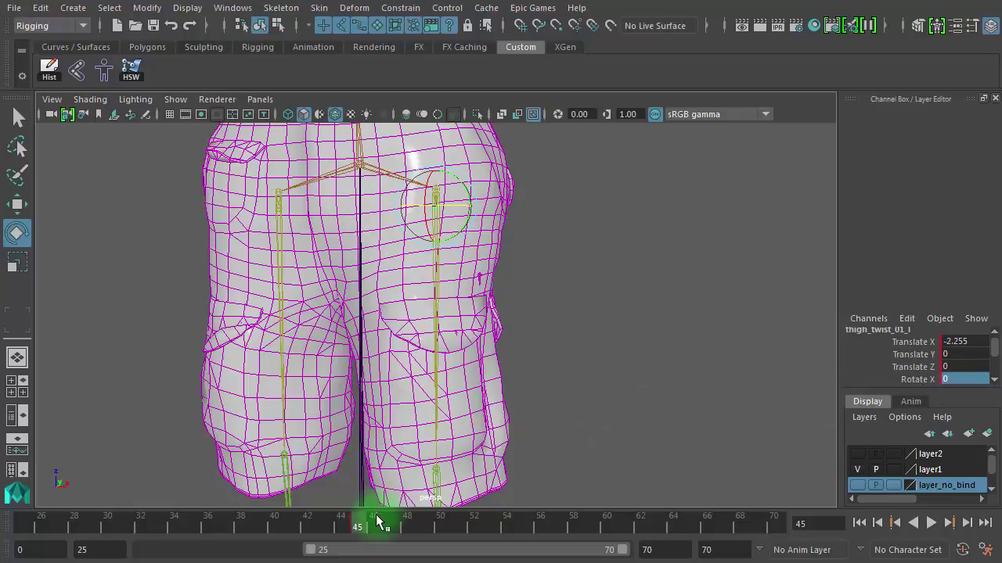
{"action": "left_click_drag", "start_coordinate": [368, 523], "coordinate": [606, 525]}
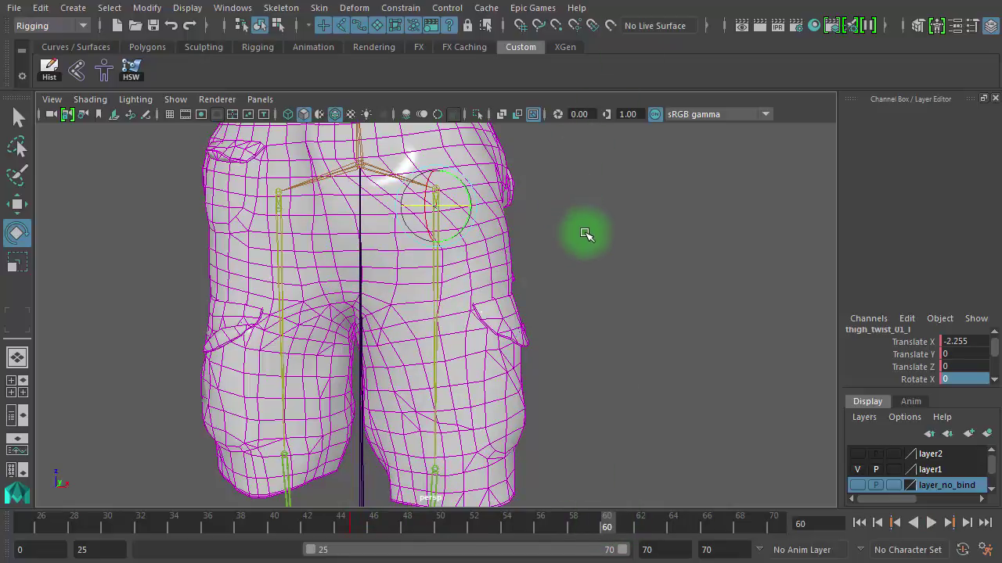
- Select the left thigh joint at frame 60 and check its Rotate X value
{"action": "left_click", "coordinate": [628, 362]}
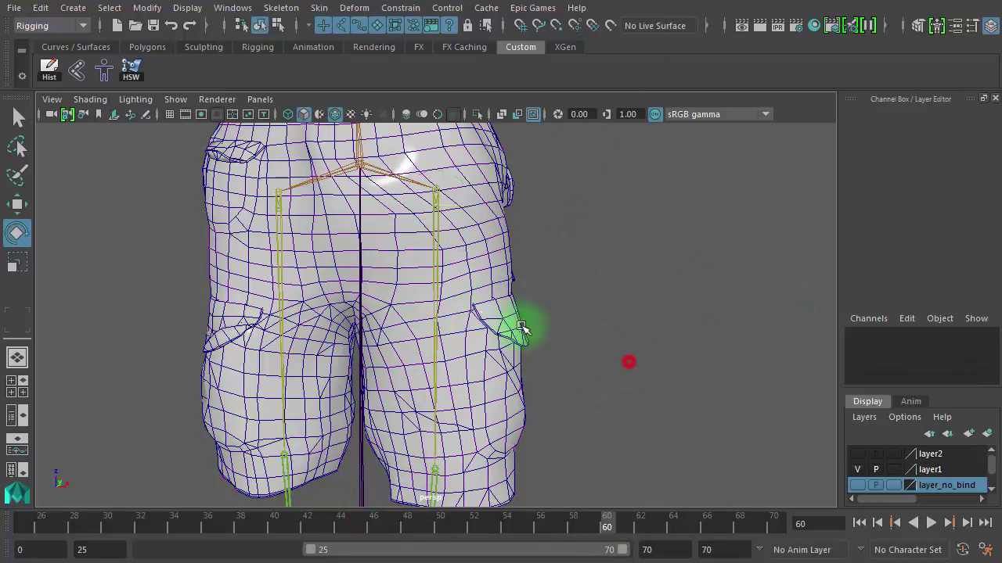
{"action": "left_click", "coordinate": [429, 290]}
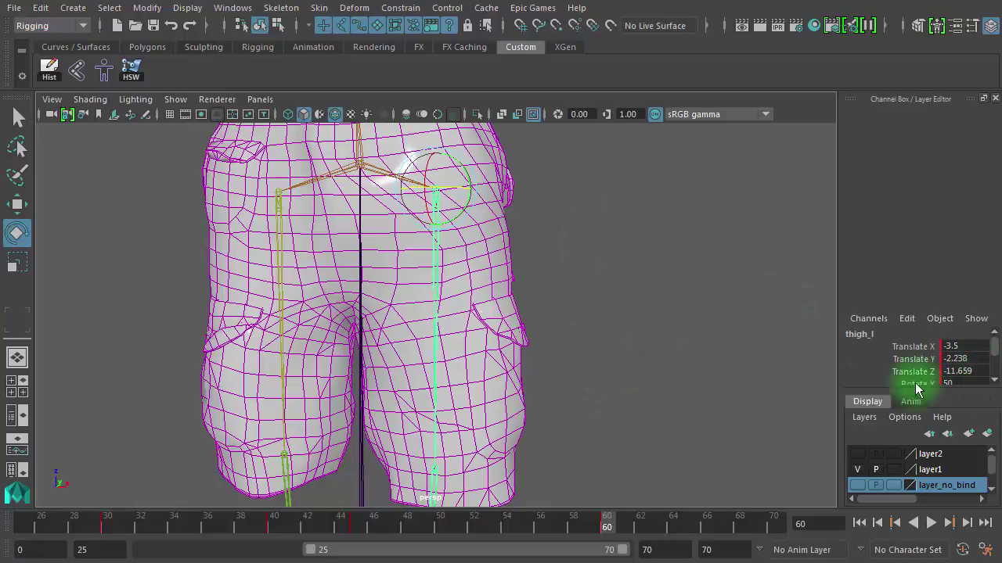
{"action": "left_click", "coordinate": [686, 339]}
{"action": "left_click", "coordinate": [406, 327]}
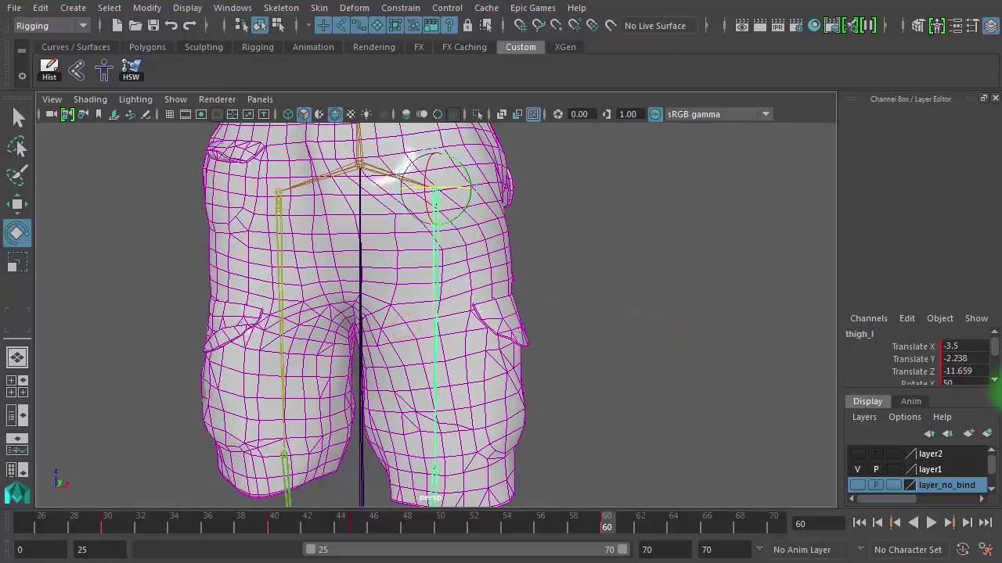
{"action": "left_click", "coordinate": [994, 380]}
{"action": "left_click", "coordinate": [964, 362]}
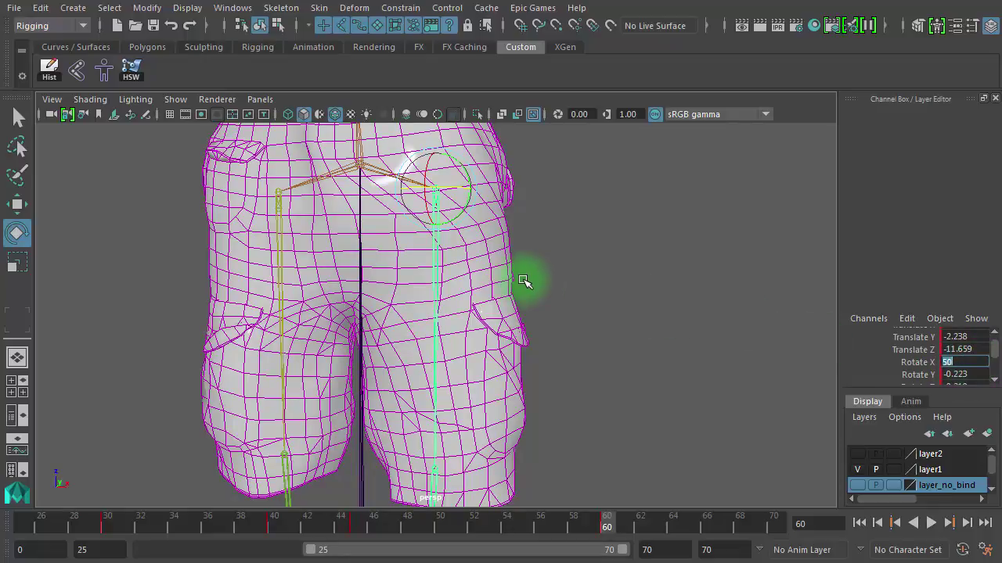
{"action": "left_click", "coordinate": [629, 271]}
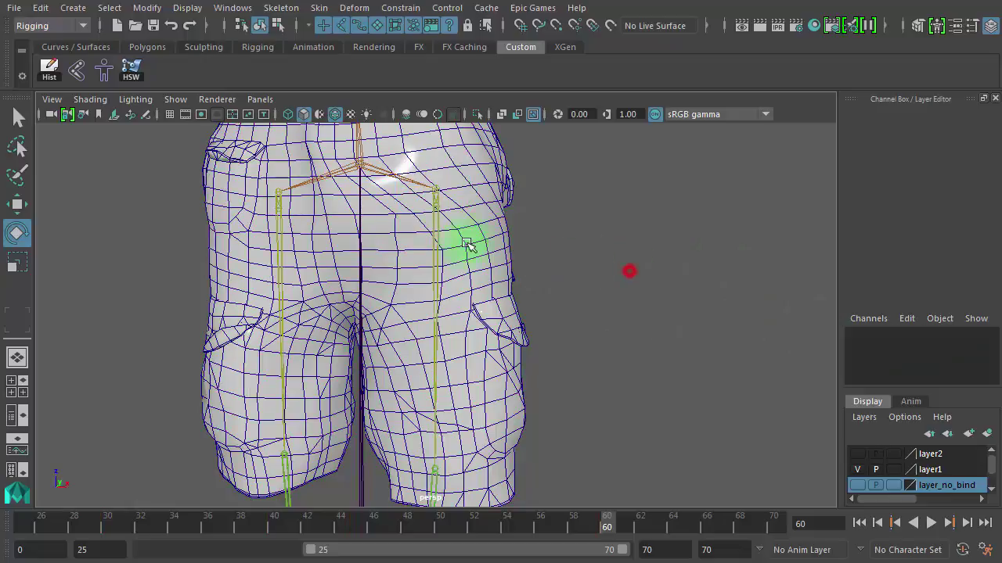
- Try a Rotate X of -50 on the left thigh twist joint at frame 60, settle on -40 and key it
{"action": "left_click", "coordinate": [438, 212]}
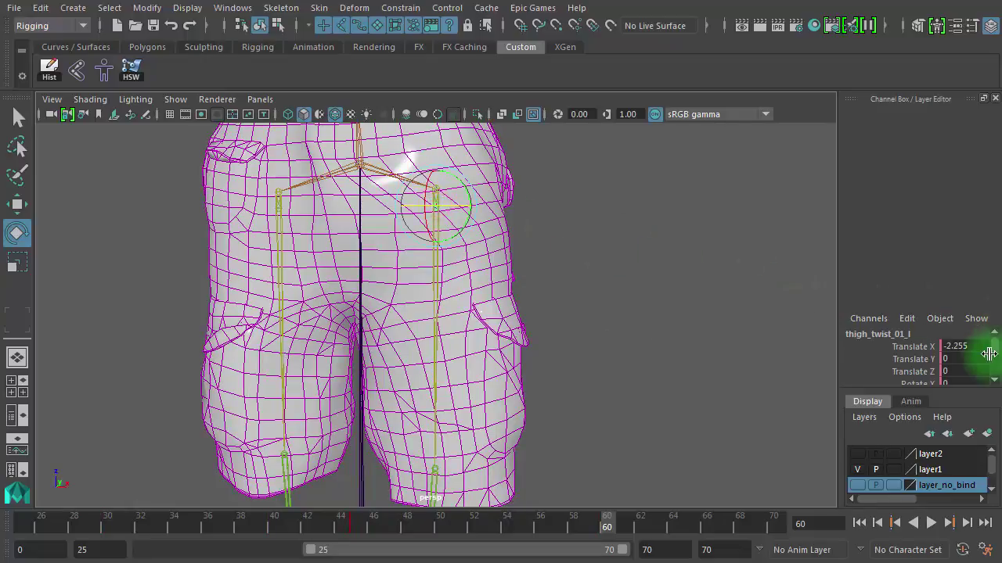
{"action": "scroll", "coordinate": [994, 380], "scroll_direction": "down", "scroll_amount": 1}
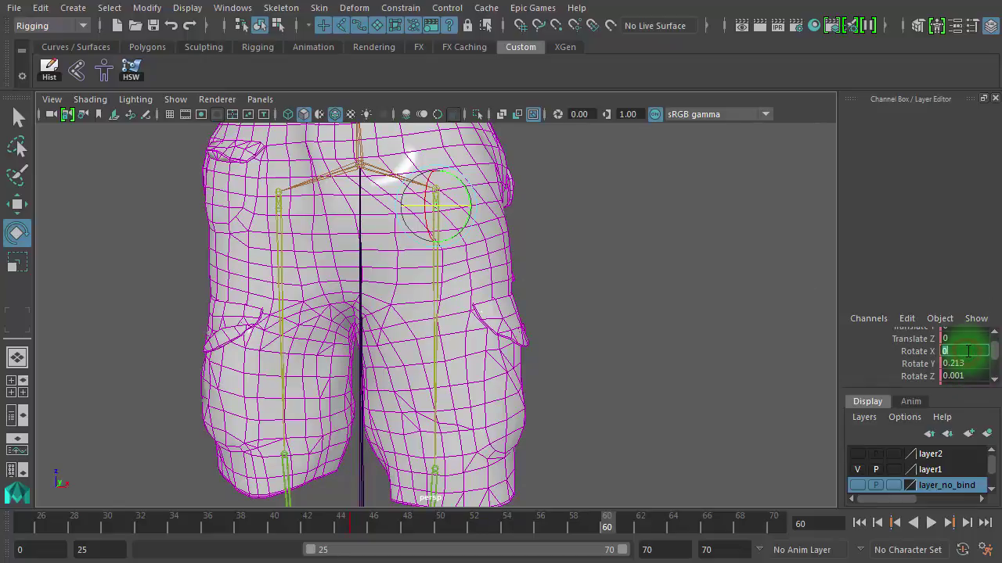
{"action": "left_click", "coordinate": [968, 351]}
{"action": "type", "text": "-50"}
{"action": "key", "text": "Return"}
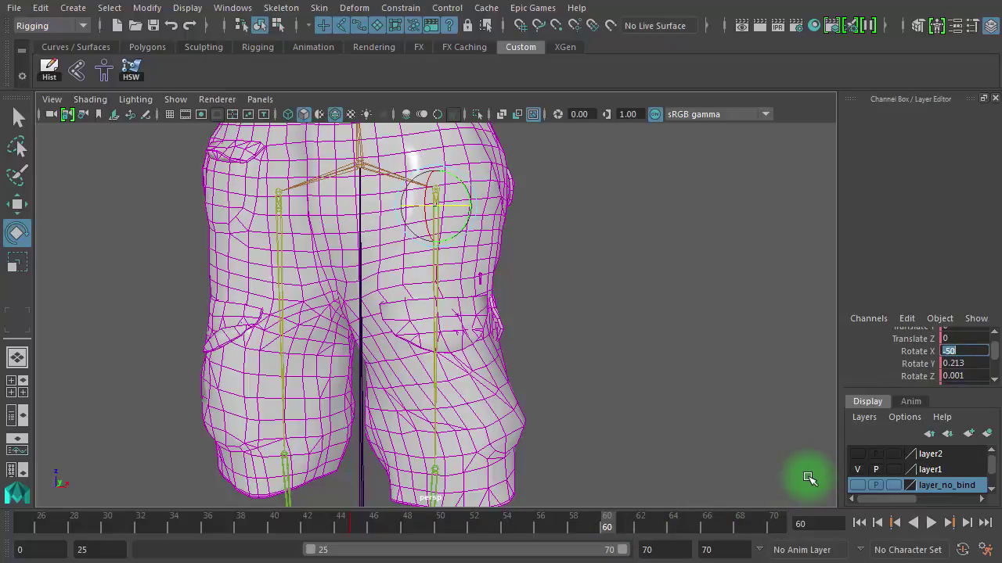
{"action": "type", "text": "-40"}
{"action": "key", "text": "Return"}
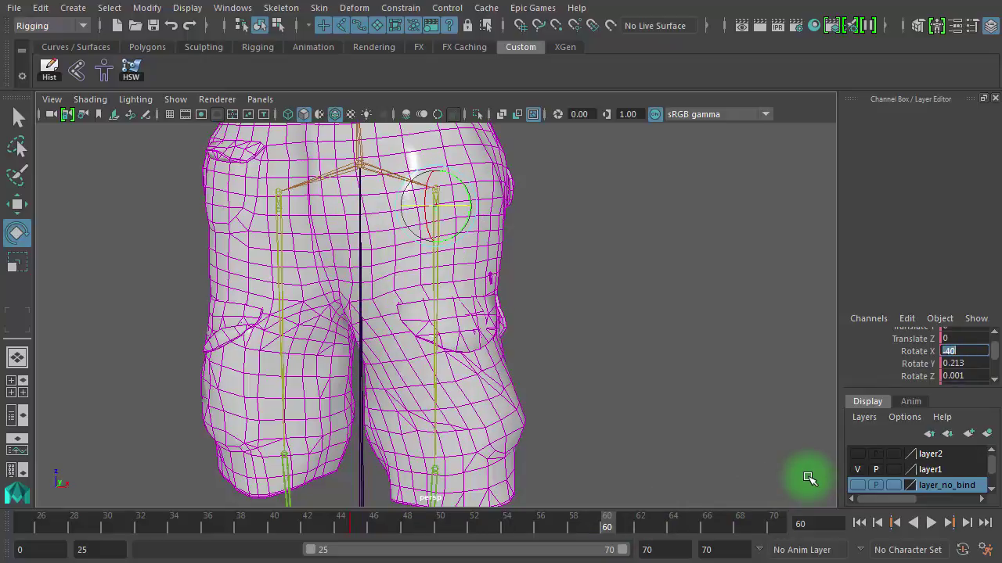
{"action": "type", "text": "s"}
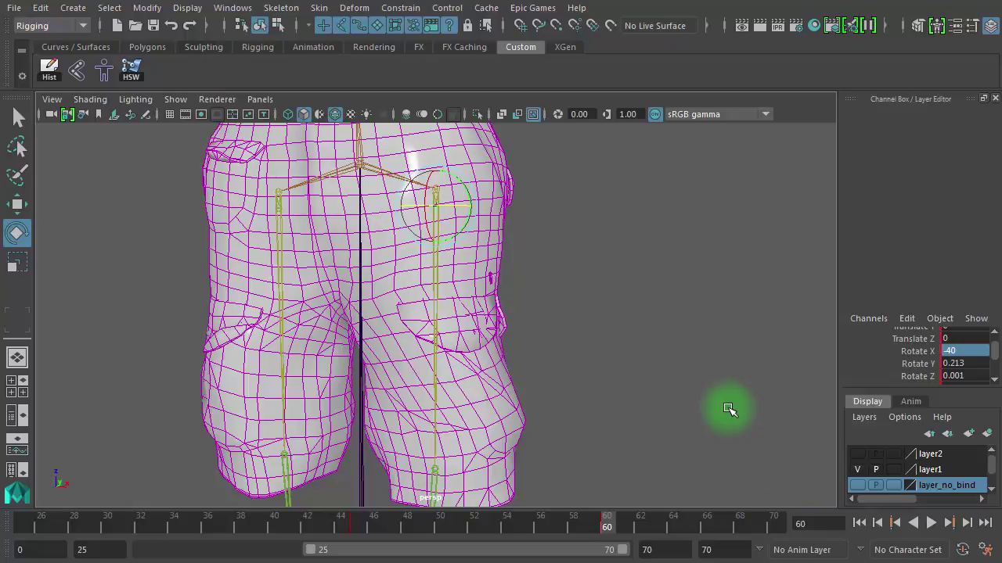
- Review the twisted pose around frame 60 and check the left leg's lower joint in the side view
{"action": "mouse_move", "coordinate": [603, 526]}
{"action": "left_mouse_down"}
{"action": "mouse_move", "coordinate": [371, 526]}
{"action": "mouse_move", "coordinate": [606, 529]}
{"action": "left_mouse_up"}
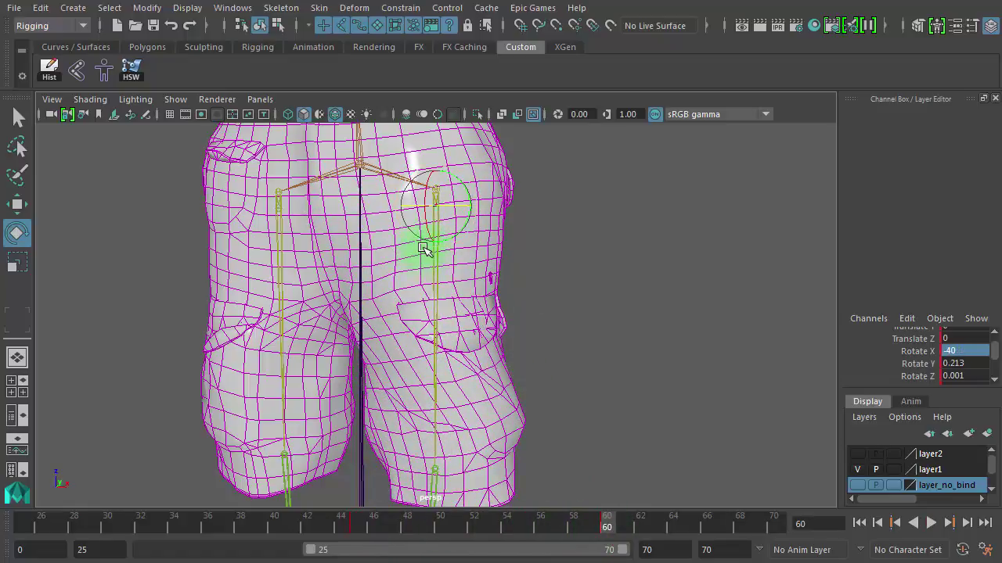
{"action": "left_click", "coordinate": [444, 380]}
{"action": "key", "text": "space"}
{"action": "right_click_drag", "start_coordinate": [497, 375], "coordinate": [516, 375]}
{"action": "key", "text": "space"}
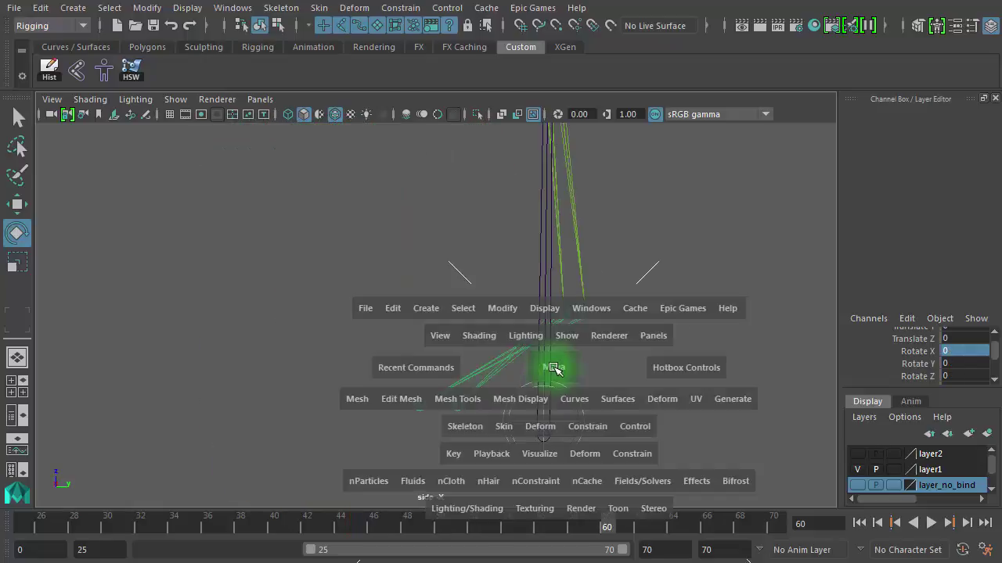
{"action": "key", "text": "space"}
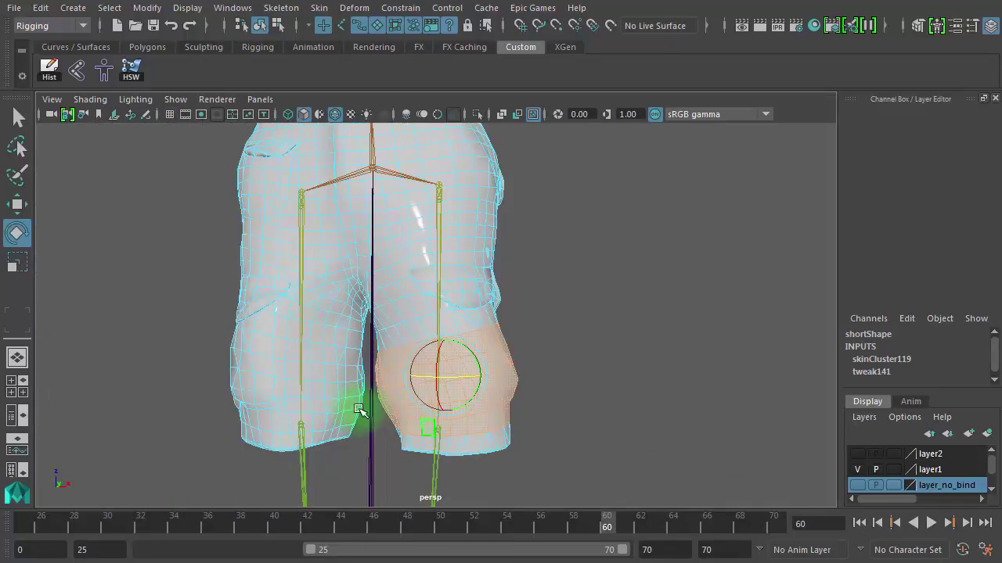
- Examine the selected vertices on the left leg's lower part, scrub back to frame 57 and clear the vertex selection
{"action": "right_click_drag", "start_coordinate": [358, 410], "coordinate": [687, 344], "text": "alt"}
{"action": "middle_click_drag", "start_coordinate": [687, 344], "coordinate": [696, 219], "text": "alt"}
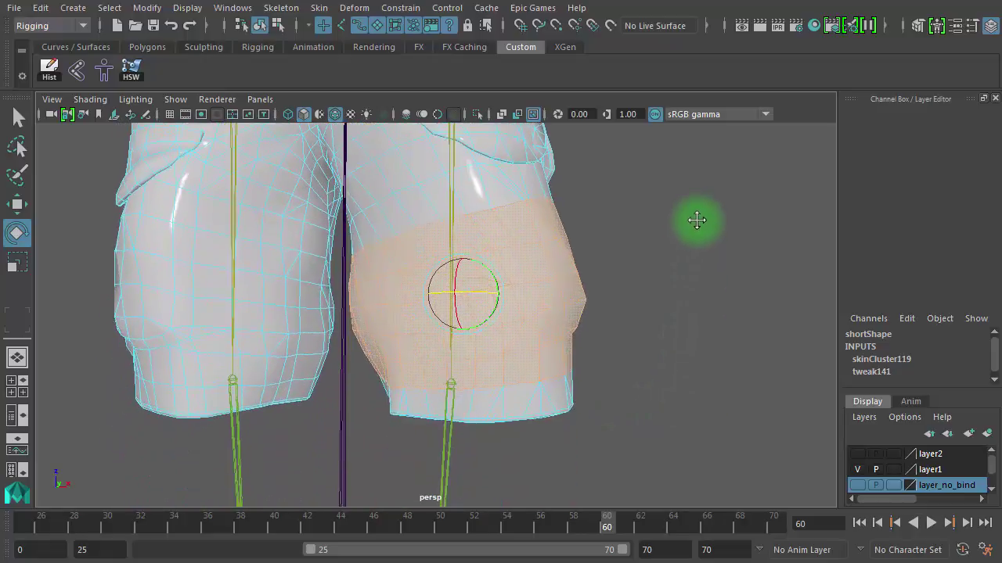
{"action": "right_click_drag", "start_coordinate": [635, 312], "coordinate": [572, 311], "text": "alt"}
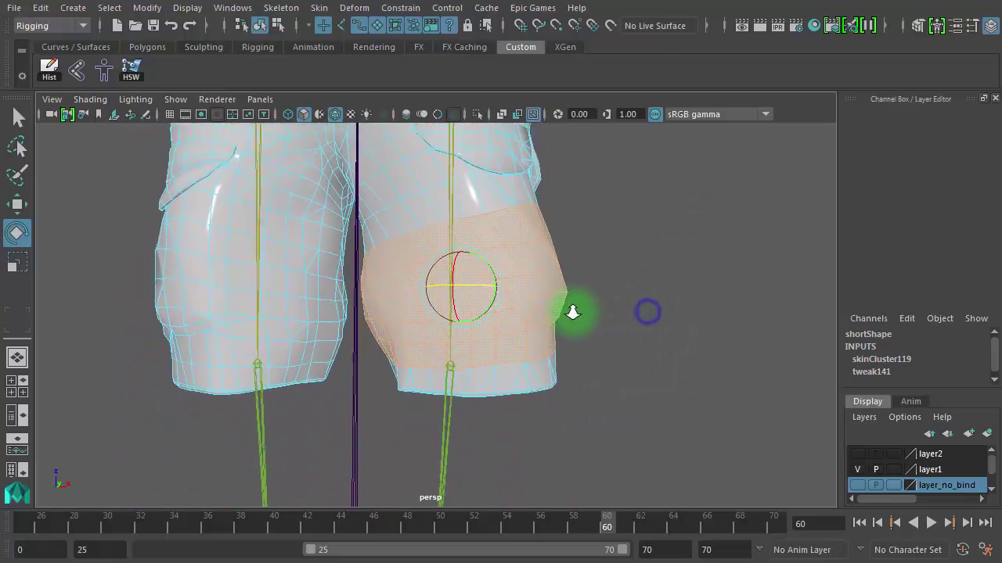
{"action": "middle_click_drag", "start_coordinate": [608, 293], "coordinate": [616, 331], "text": "alt"}
{"action": "middle_click_drag", "start_coordinate": [552, 304], "coordinate": [662, 331], "text": "alt"}
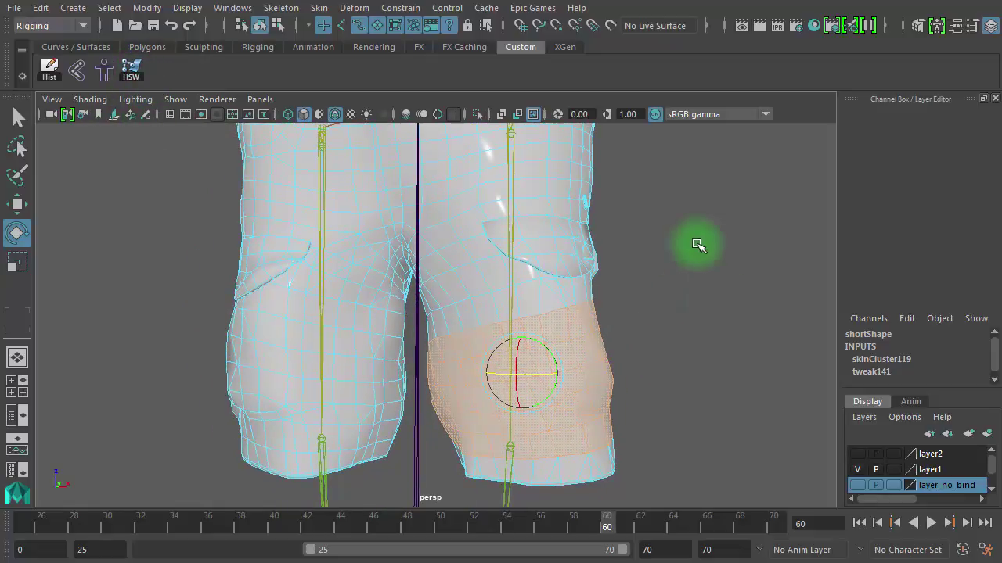
{"action": "right_click_drag", "start_coordinate": [652, 408], "coordinate": [607, 474], "text": "alt"}
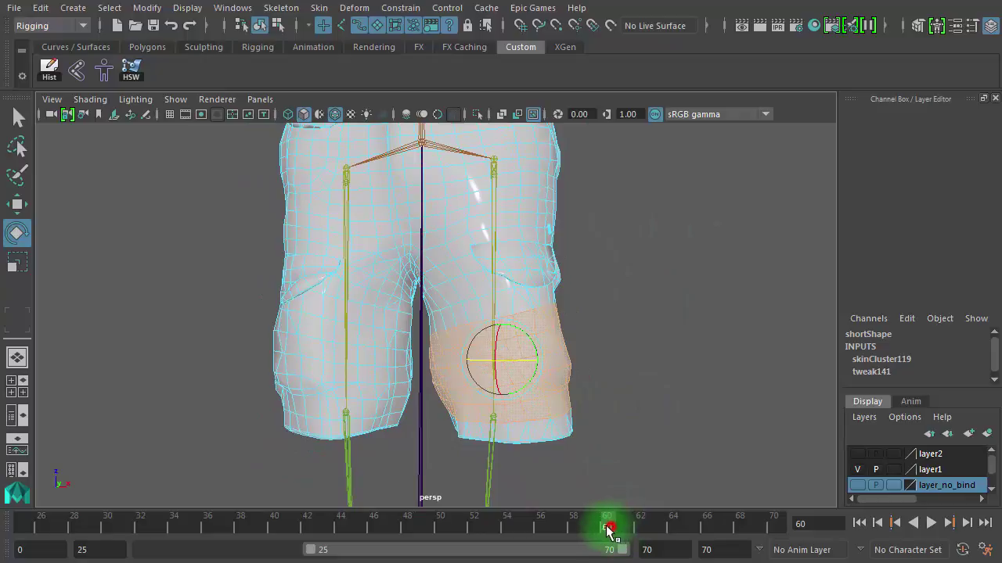
{"action": "left_click_drag", "start_coordinate": [610, 529], "coordinate": [557, 540]}
{"action": "left_click", "coordinate": [608, 264]}
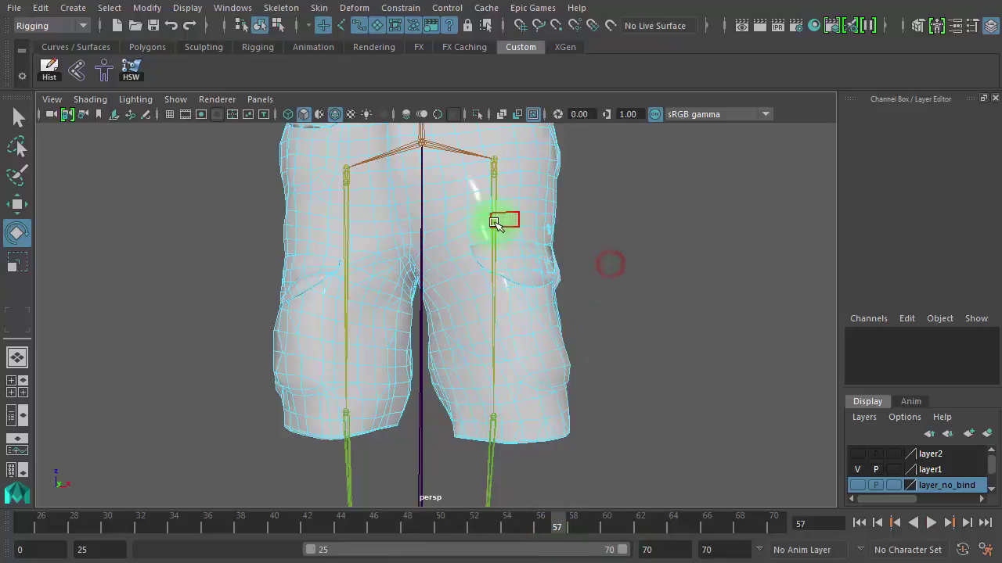
- Return the shorts to object mode, go to frame 60 and select the left thigh twist joint
{"action": "left_click", "coordinate": [261, 100]}
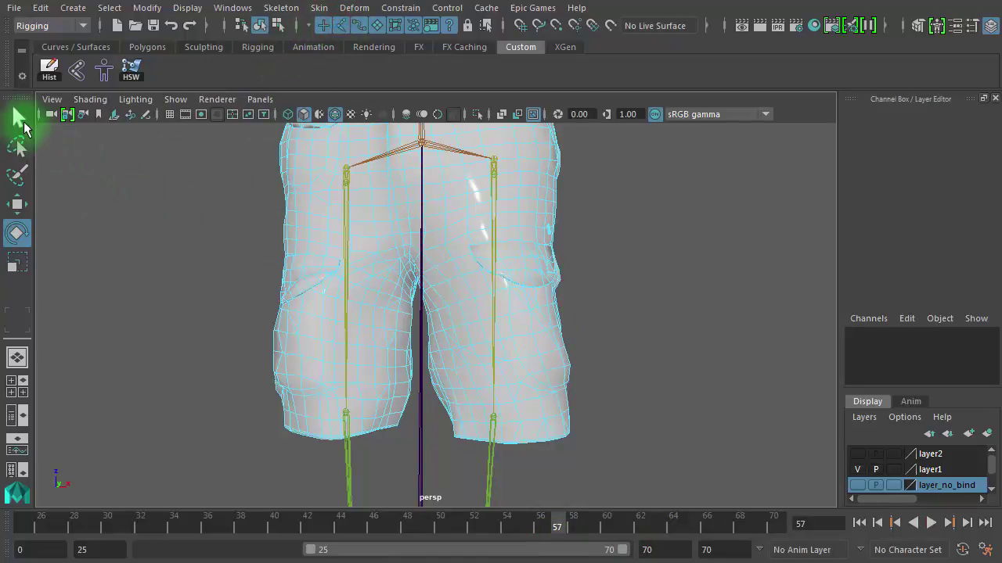
{"action": "left_click", "coordinate": [20, 118]}
{"action": "right_click_drag", "start_coordinate": [512, 296], "coordinate": [568, 274]}
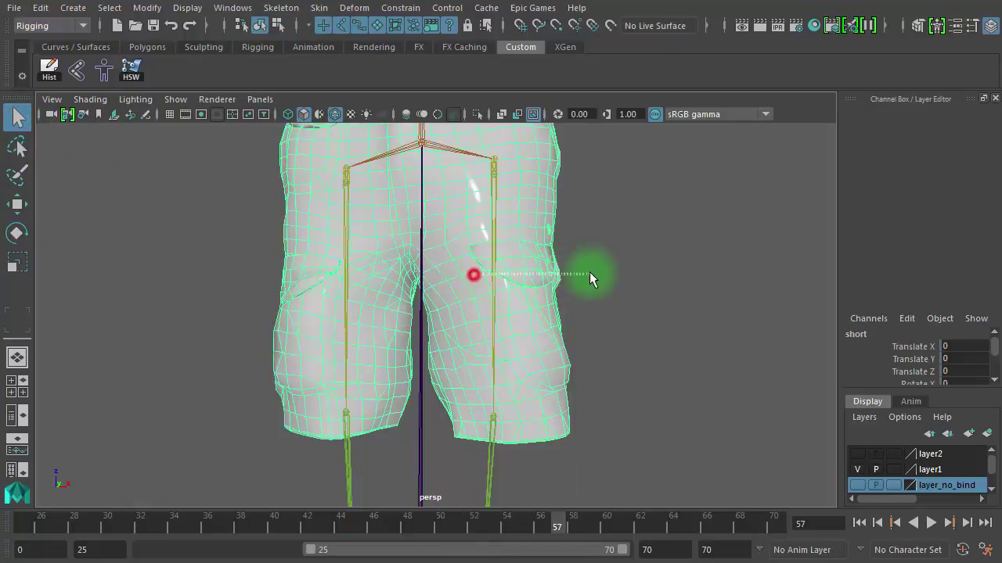
{"action": "left_click", "coordinate": [513, 234]}
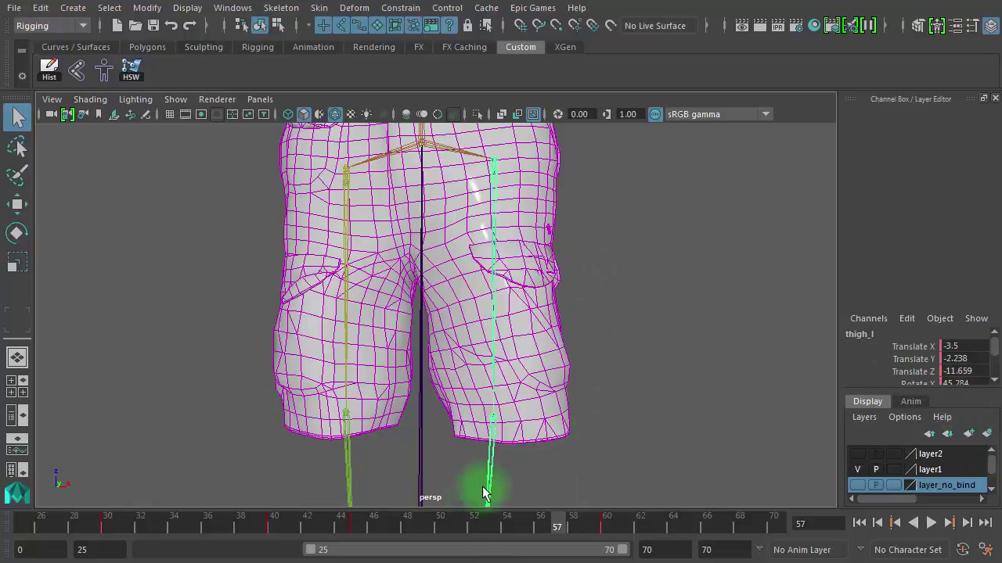
{"action": "left_click", "coordinate": [588, 528]}
{"action": "mouse_move", "coordinate": [588, 528]}
{"action": "left_mouse_down"}
{"action": "mouse_move", "coordinate": [608, 526]}
{"action": "mouse_move", "coordinate": [419, 528]}
{"action": "mouse_move", "coordinate": [606, 527]}
{"action": "left_mouse_up"}
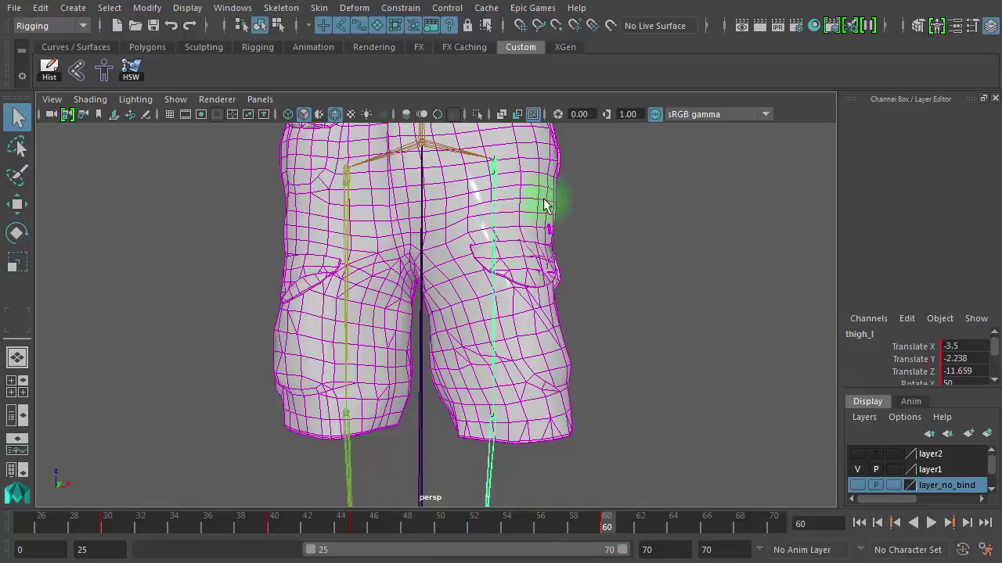
{"action": "left_click", "coordinate": [587, 178]}
{"action": "left_click", "coordinate": [494, 178]}
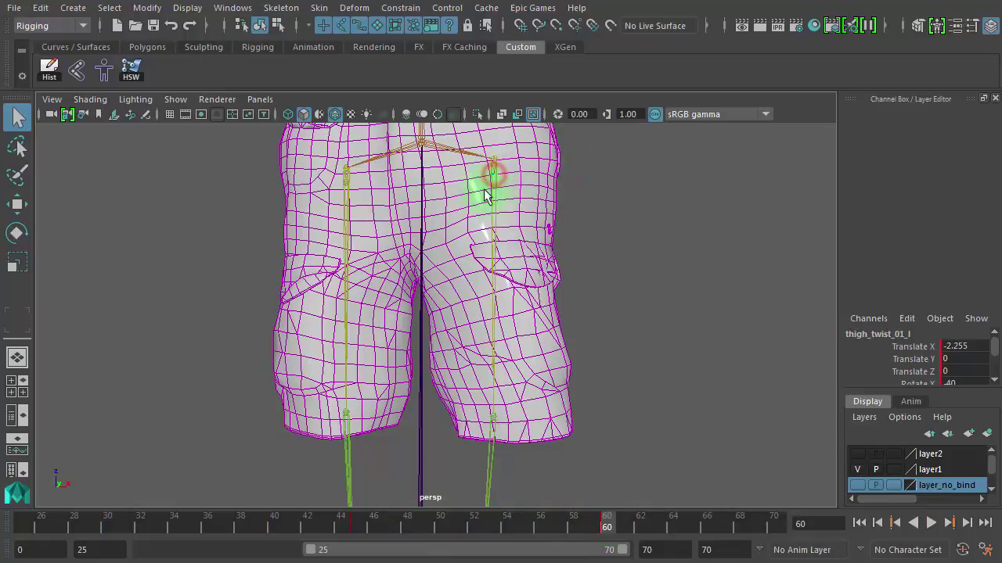
- Try a Rotate X of 0 on the twist joint to compare the deformation, and restore the keyed pose at frame 60
{"action": "right_click_drag", "start_coordinate": [485, 192], "coordinate": [425, 217], "text": "alt"}
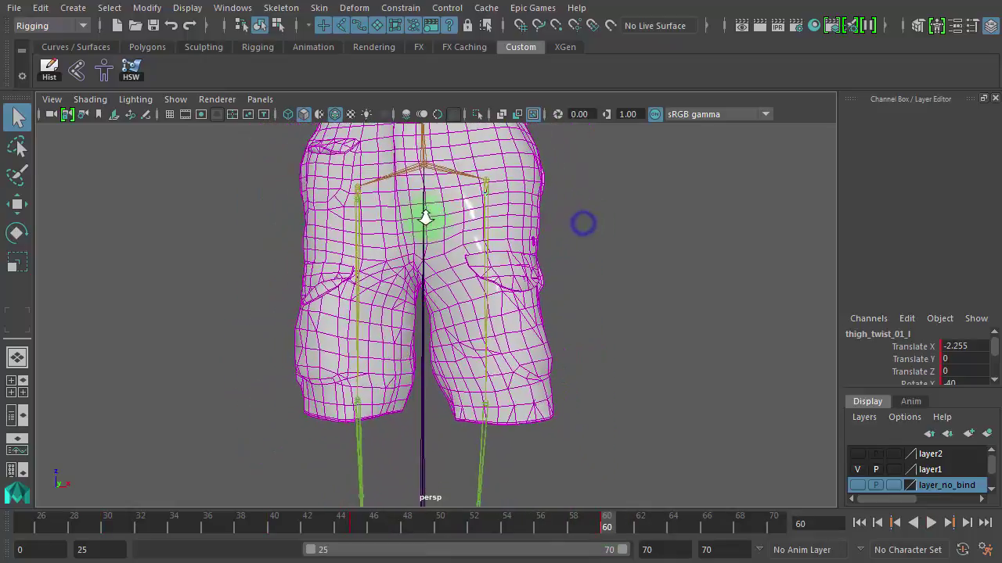
{"action": "left_click", "coordinate": [959, 382]}
{"action": "type", "text": "0"}
{"action": "key", "text": "Return"}
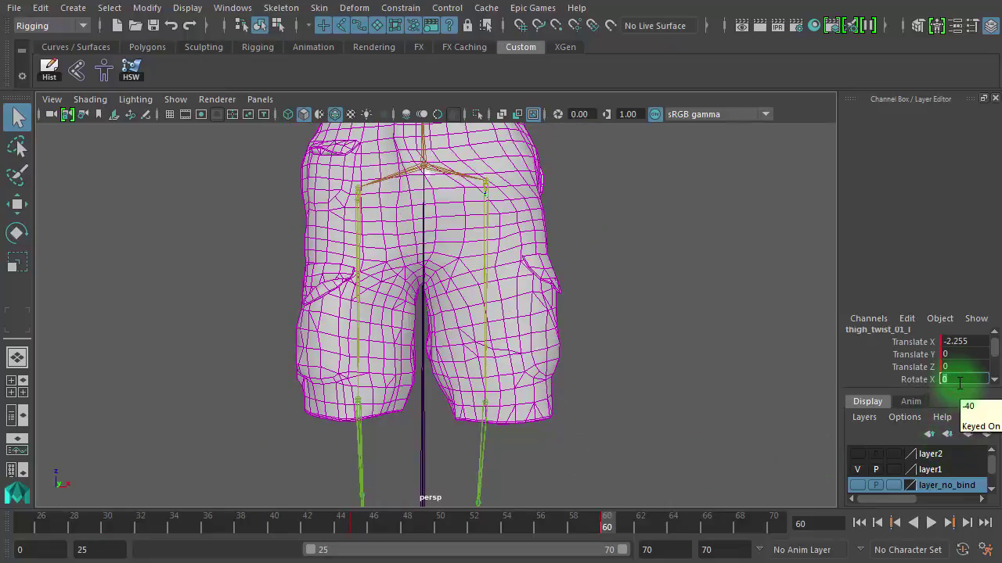
{"action": "right_click_drag", "start_coordinate": [476, 337], "coordinate": [589, 349], "text": "alt"}
{"action": "middle_click_drag", "start_coordinate": [589, 349], "coordinate": [576, 435], "text": "alt"}
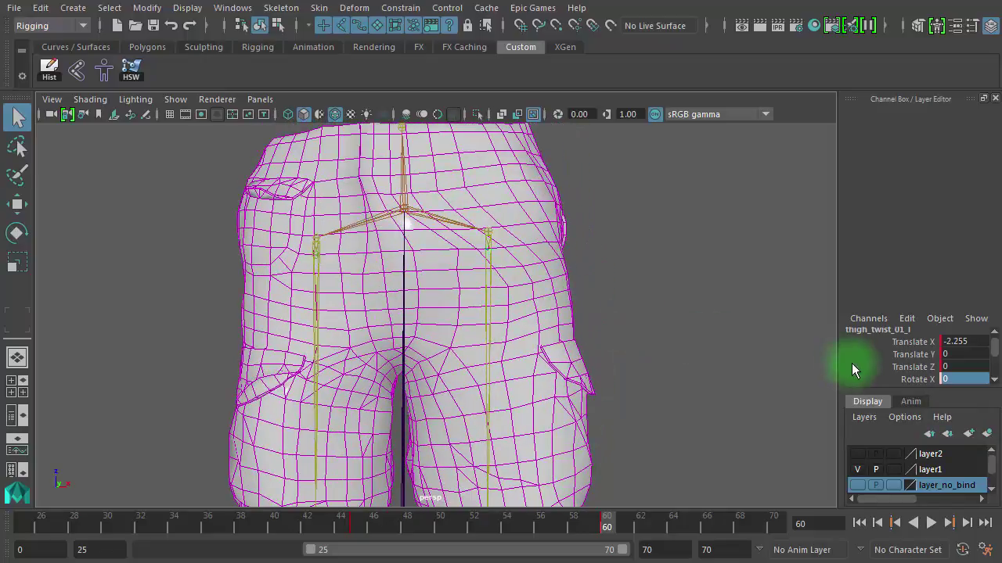
{"action": "mouse_move", "coordinate": [597, 530]}
{"action": "left_mouse_down"}
{"action": "mouse_move", "coordinate": [582, 527]}
{"action": "mouse_move", "coordinate": [604, 522]}
{"action": "left_mouse_up"}
{"action": "right_click_drag", "start_coordinate": [575, 378], "coordinate": [532, 313], "text": "alt"}
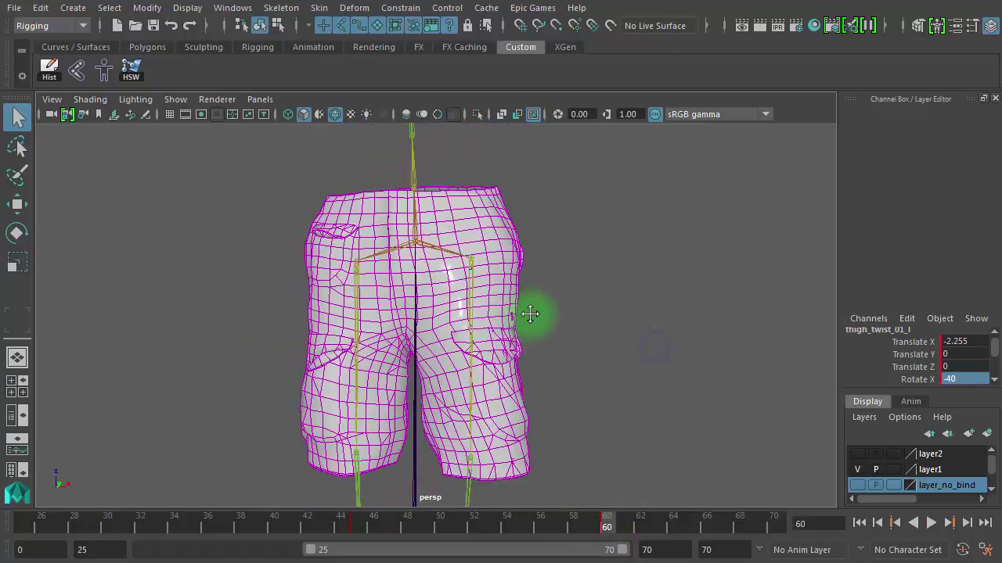
- Vary the twist joint's Rotate X interactively up to about -1.2 and back to about -37.8, inspecting how the shorts deform
{"action": "left_click", "coordinate": [916, 379]}
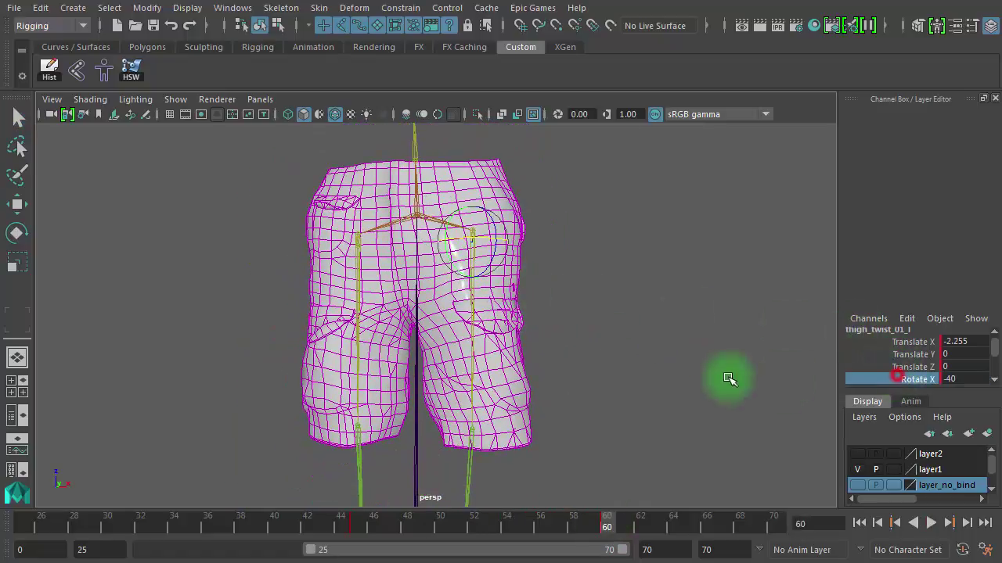
{"action": "middle_click_drag", "start_coordinate": [626, 364], "coordinate": [453, 399]}
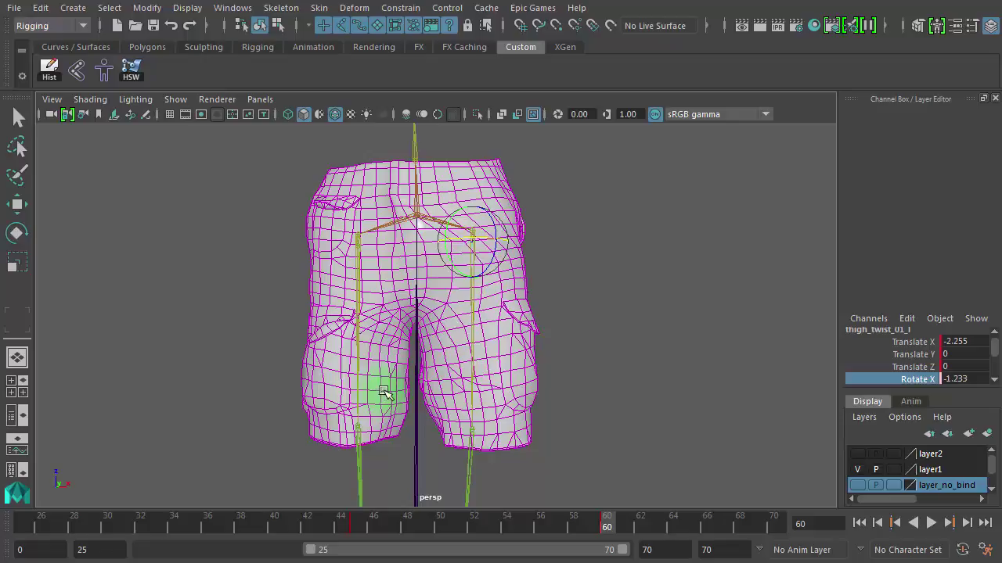
{"action": "middle_click_drag", "start_coordinate": [407, 385], "coordinate": [731, 396]}
{"action": "scroll", "coordinate": [662, 268], "scroll_direction": "up", "scroll_amount": 6}
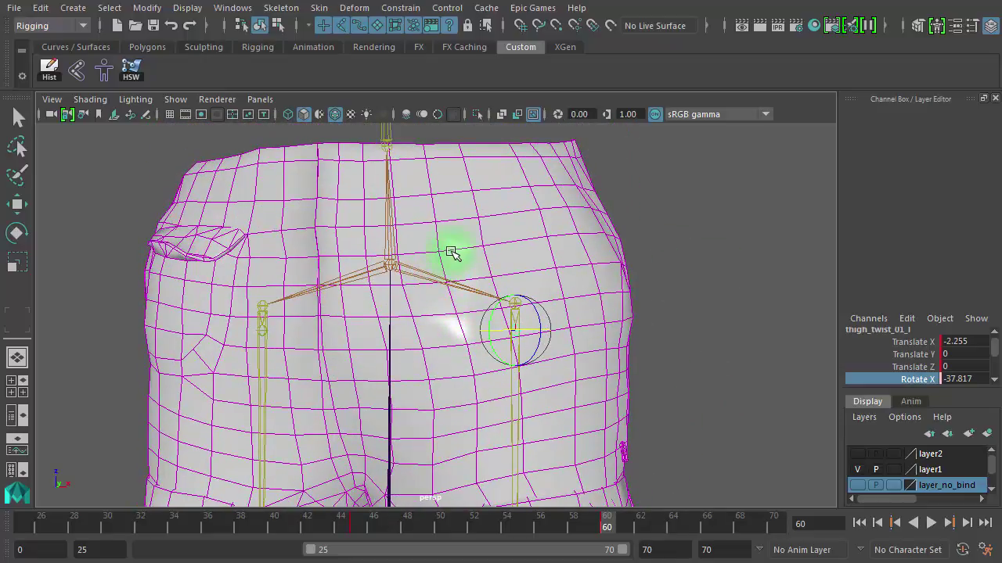
{"action": "scroll", "coordinate": [605, 389], "scroll_direction": "down", "scroll_amount": 6}
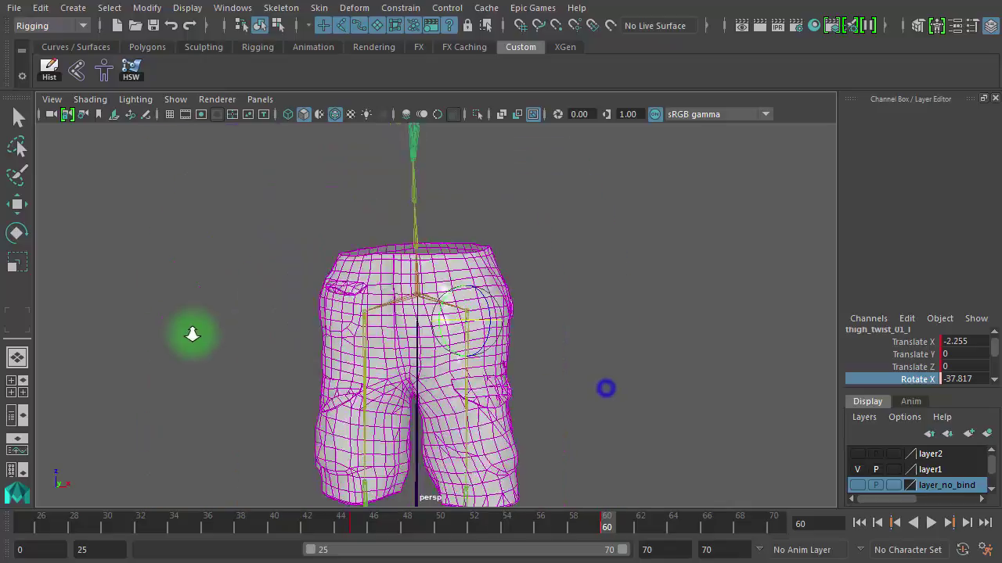
- Scrub back to frame 25, expand the playback range to frames 0–70 and go to frame 0
{"action": "scroll", "coordinate": [472, 393], "scroll_direction": "up", "scroll_amount": 3}
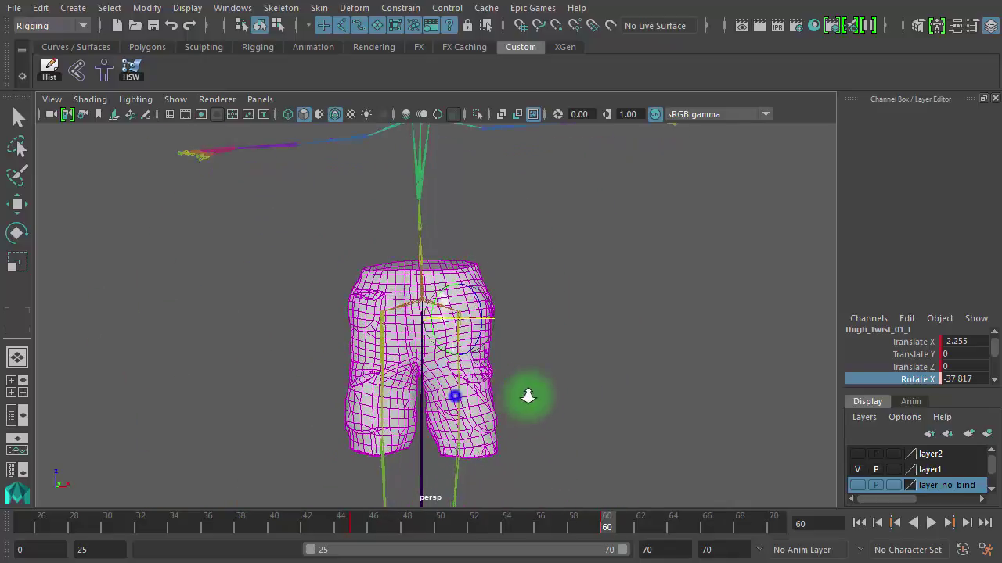
{"action": "left_click_drag", "start_coordinate": [600, 530], "coordinate": [28, 524]}
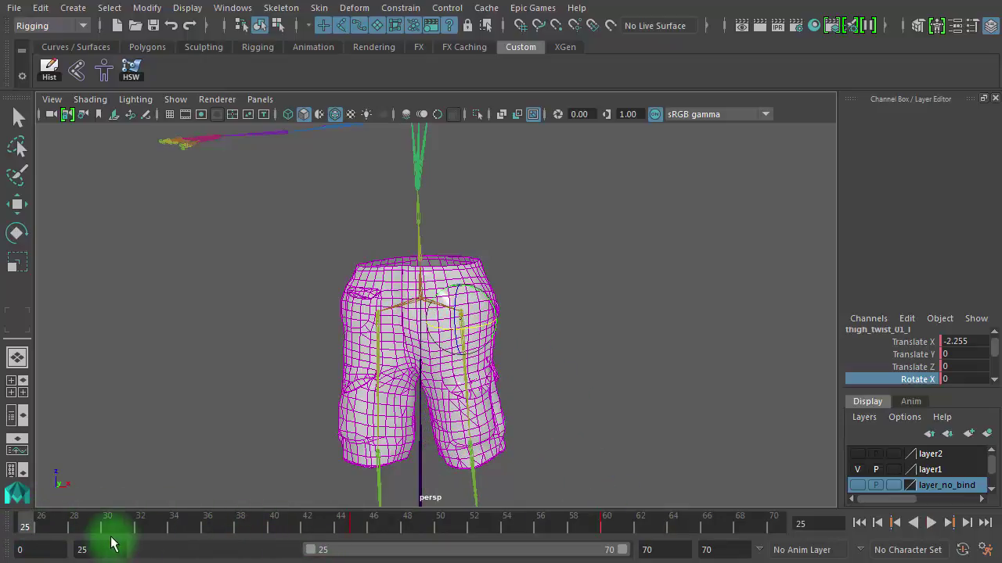
{"action": "double_click", "coordinate": [324, 552]}
{"action": "mouse_move", "coordinate": [152, 529]}
{"action": "left_mouse_down"}
{"action": "mouse_move", "coordinate": [89, 535]}
{"action": "mouse_move", "coordinate": [100, 552]}
{"action": "mouse_move", "coordinate": [20, 524]}
{"action": "left_mouse_up"}
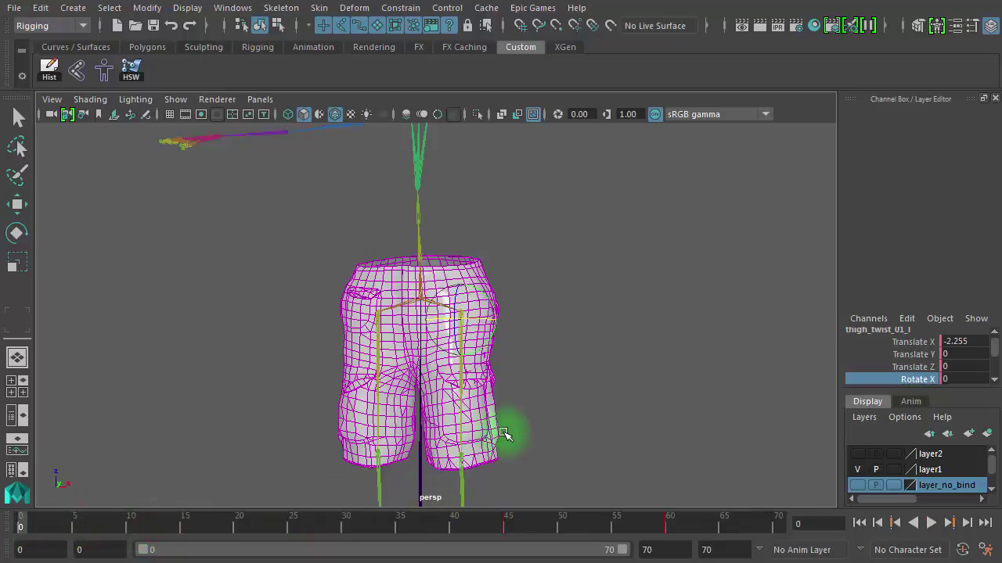
- Clear the joint selection and show the shorts smooth-shaded without the wireframe overlay or X-ray joints
{"action": "left_click", "coordinate": [612, 226]}
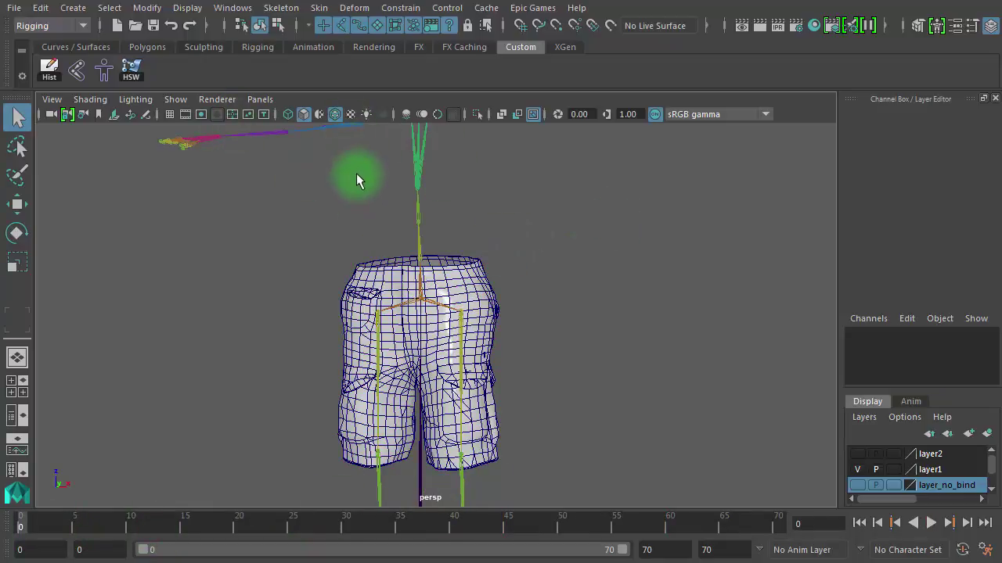
{"action": "left_click", "coordinate": [336, 114]}
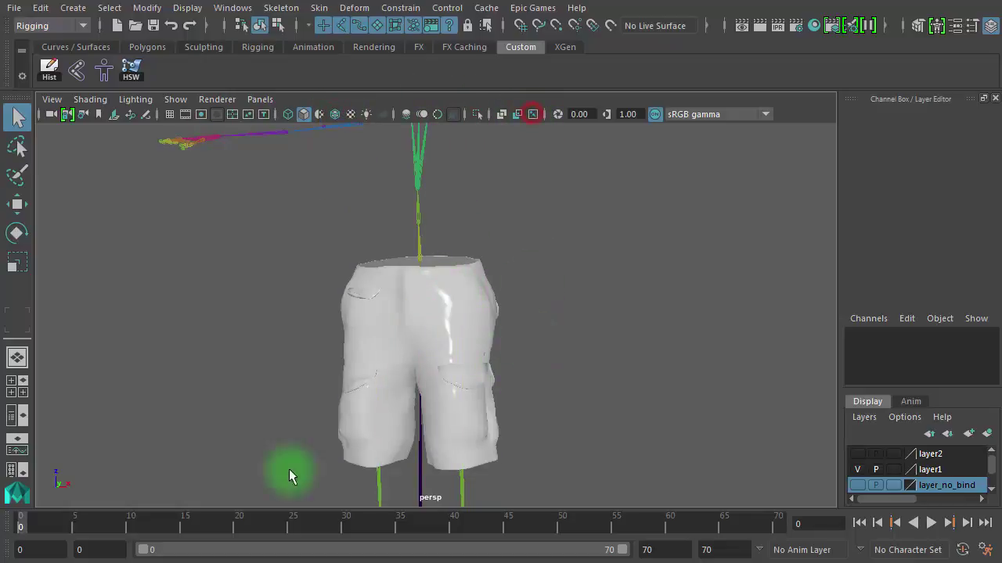
- Play and scrub the opening frames around frame 8, inspecting from the side how the shorts deform as the left leg lifts
{"action": "key", "text": "alt+v"}
{"action": "mouse_move", "coordinate": [105, 532]}
{"action": "left_mouse_down"}
{"action": "mouse_move", "coordinate": [74, 530]}
{"action": "mouse_move", "coordinate": [107, 530]}
{"action": "left_mouse_up"}
{"action": "left_click_drag", "start_coordinate": [603, 440], "coordinate": [435, 467], "text": "alt"}
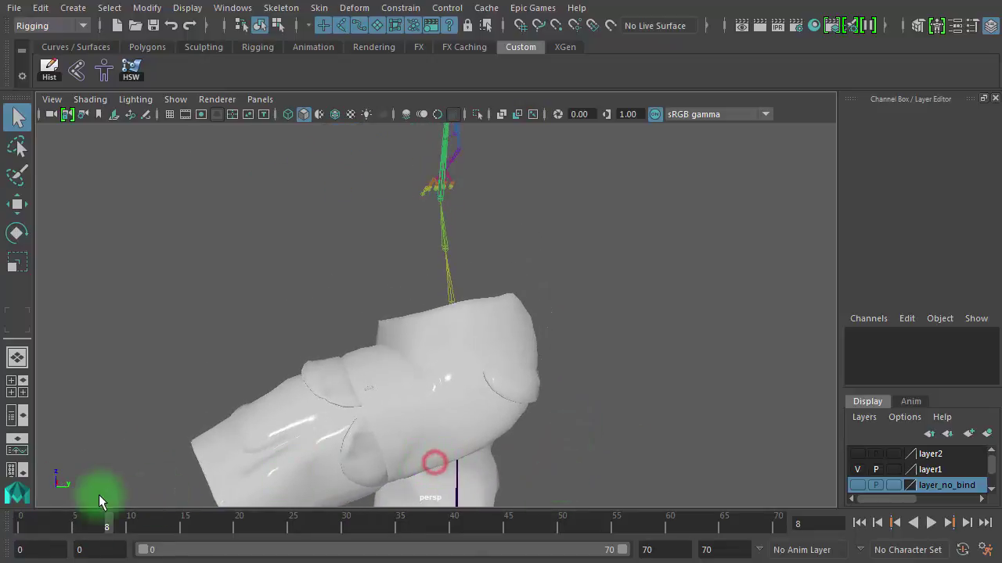
{"action": "key", "text": "alt+v"}
{"action": "mouse_move", "coordinate": [133, 525]}
{"action": "left_mouse_down"}
{"action": "mouse_move", "coordinate": [44, 525]}
{"action": "mouse_move", "coordinate": [217, 529]}
{"action": "mouse_move", "coordinate": [62, 527]}
{"action": "mouse_move", "coordinate": [121, 531]}
{"action": "left_mouse_up"}
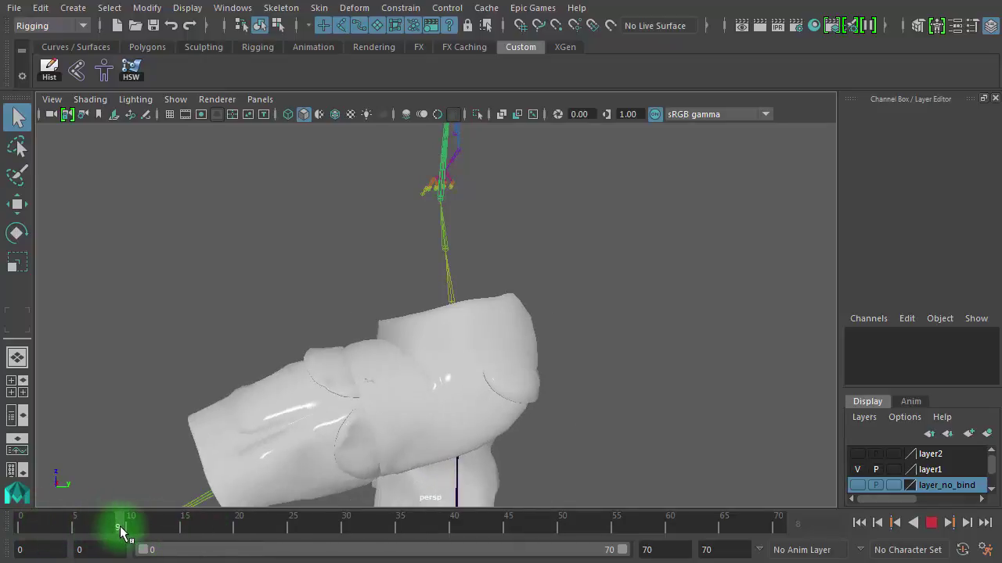
- Scrub from about frame 38 to frame 63, inspecting the shorts from several angles during the left leg's sideways swing and twist
{"action": "mouse_move", "coordinate": [470, 490]}
{"action": "left_mouse_down"}
{"action": "mouse_move", "coordinate": [293, 456]}
{"action": "mouse_move", "coordinate": [105, 519]}
{"action": "mouse_move", "coordinate": [253, 538]}
{"action": "mouse_move", "coordinate": [103, 529]}
{"action": "mouse_move", "coordinate": [383, 545]}
{"action": "mouse_move", "coordinate": [387, 480]}
{"action": "mouse_move", "coordinate": [433, 461]}
{"action": "left_mouse_up"}
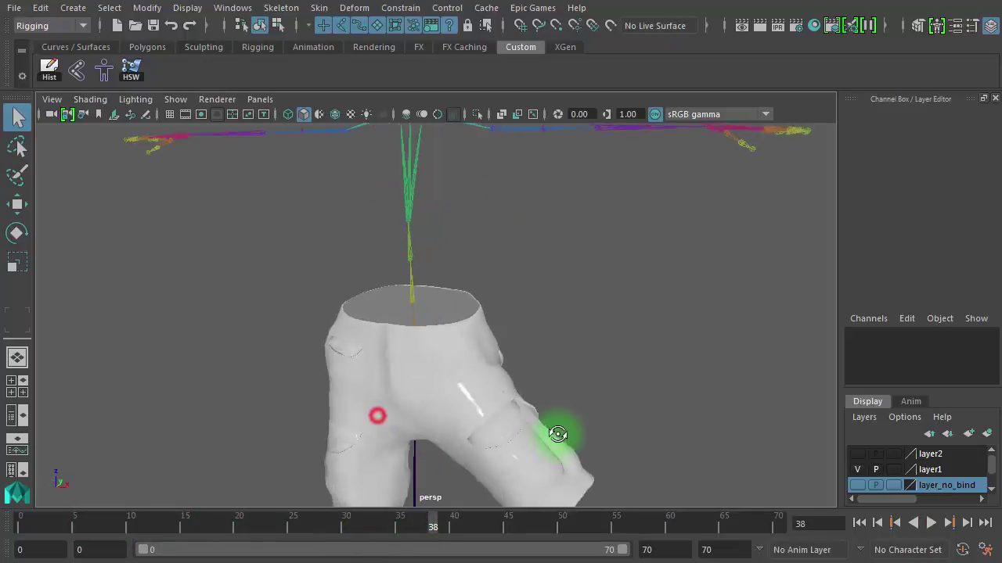
{"action": "mouse_move", "coordinate": [433, 510]}
{"action": "left_mouse_down"}
{"action": "mouse_move", "coordinate": [454, 522]}
{"action": "mouse_move", "coordinate": [357, 521]}
{"action": "mouse_move", "coordinate": [449, 525]}
{"action": "left_mouse_up"}
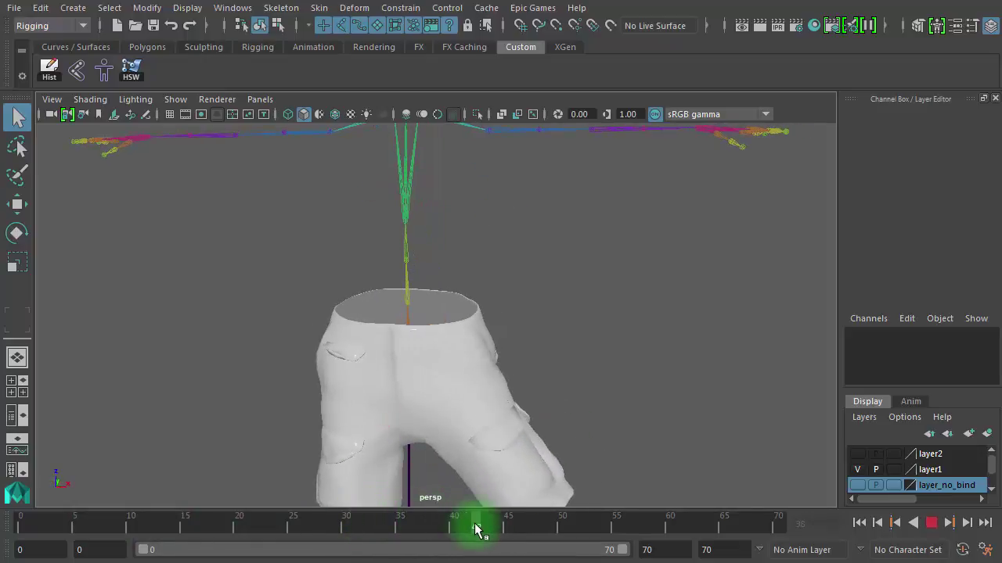
{"action": "left_click_drag", "start_coordinate": [474, 375], "coordinate": [201, 380], "text": "alt"}
{"action": "mouse_move", "coordinate": [479, 524]}
{"action": "left_mouse_down"}
{"action": "mouse_move", "coordinate": [600, 536]}
{"action": "mouse_move", "coordinate": [440, 532]}
{"action": "mouse_move", "coordinate": [527, 532]}
{"action": "mouse_move", "coordinate": [689, 558]}
{"action": "left_mouse_up"}
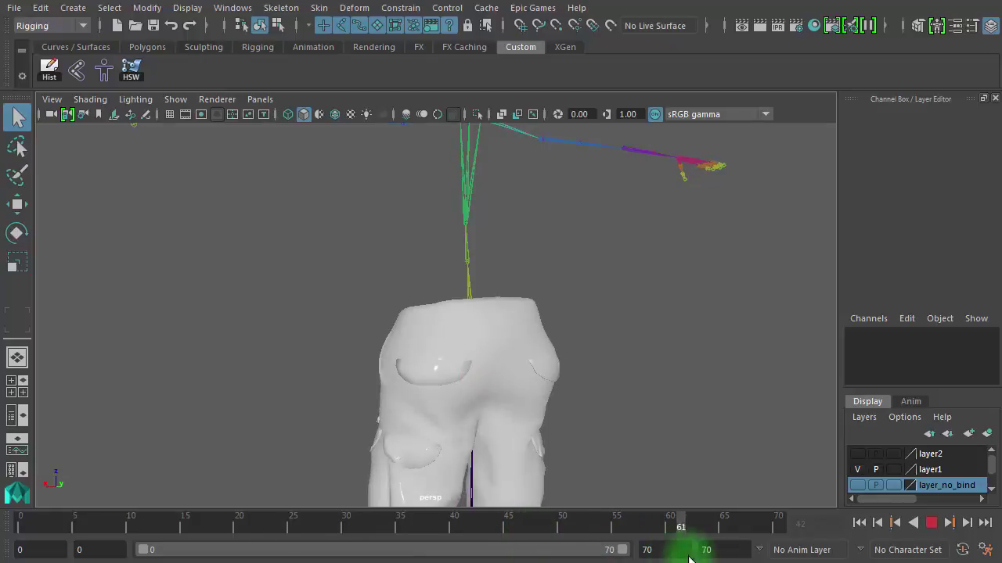
{"action": "left_click_drag", "start_coordinate": [352, 408], "coordinate": [601, 455], "text": "alt"}
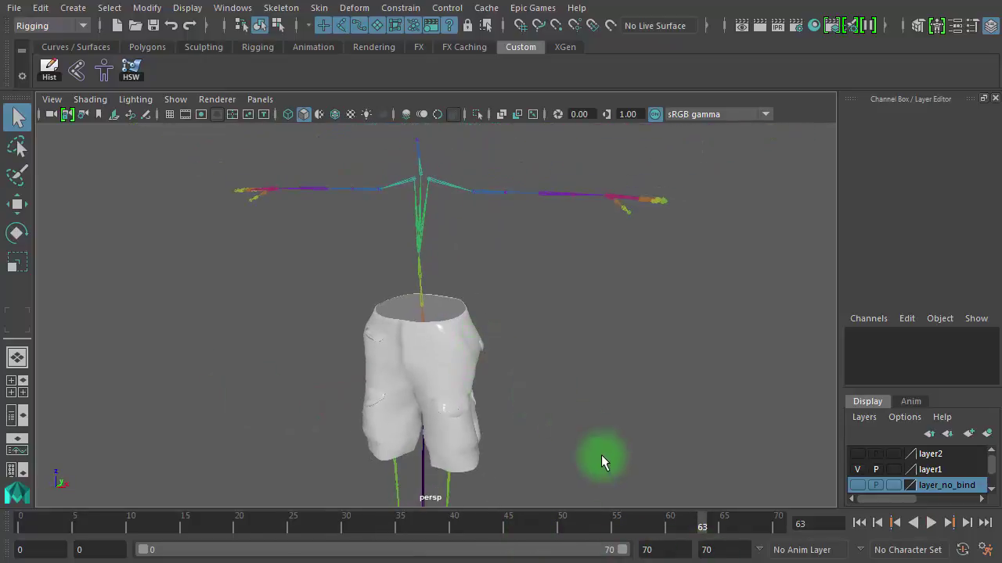
- Turn on textured display for the shorts and scrub through the left leg's sideways swing and thigh twist up to frame 64
{"action": "mouse_move", "coordinate": [679, 529]}
{"action": "left_mouse_down"}
{"action": "mouse_move", "coordinate": [755, 530]}
{"action": "mouse_move", "coordinate": [486, 535]}
{"action": "mouse_move", "coordinate": [655, 545]}
{"action": "mouse_move", "coordinate": [89, 514]}
{"action": "mouse_move", "coordinate": [443, 521]}
{"action": "mouse_move", "coordinate": [603, 509]}
{"action": "mouse_move", "coordinate": [459, 532]}
{"action": "mouse_move", "coordinate": [176, 535]}
{"action": "mouse_move", "coordinate": [689, 548]}
{"action": "mouse_move", "coordinate": [476, 548]}
{"action": "mouse_move", "coordinate": [437, 558]}
{"action": "mouse_move", "coordinate": [449, 559]}
{"action": "left_mouse_up"}
{"action": "key", "text": "6"}
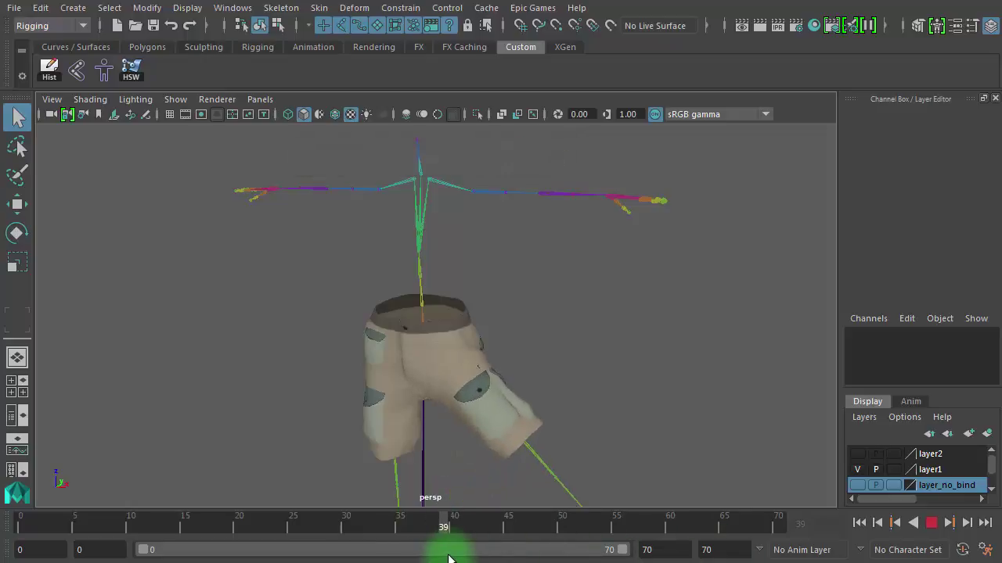
{"action": "mouse_move", "coordinate": [477, 418]}
{"action": "left_mouse_down", "text": "alt"}
{"action": "mouse_move", "coordinate": [477, 275]}
{"action": "mouse_move", "coordinate": [425, 351]}
{"action": "mouse_move", "coordinate": [495, 363]}
{"action": "mouse_move", "coordinate": [482, 460]}
{"action": "mouse_move", "coordinate": [454, 396]}
{"action": "mouse_move", "coordinate": [462, 448]}
{"action": "left_mouse_up", "text": "alt"}
{"action": "left_click_drag", "start_coordinate": [496, 530], "coordinate": [713, 543]}
- Examine the left thigh pocket up close between frames 51 and 64, overlaying the wireframe on the textured shorts
{"action": "right_click_drag", "start_coordinate": [385, 428], "coordinate": [567, 95], "text": "alt"}
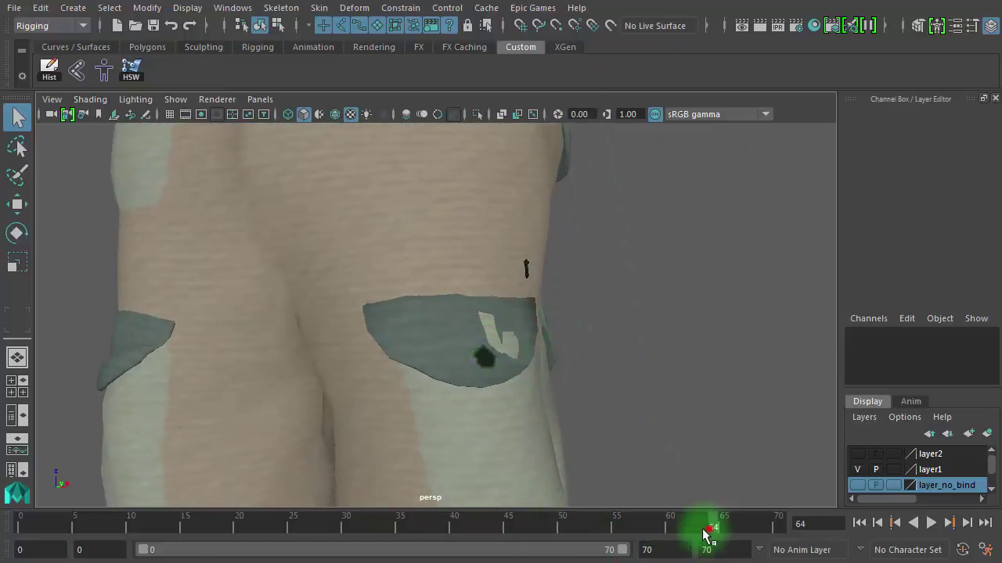
{"action": "left_click_drag", "start_coordinate": [705, 532], "coordinate": [571, 530]}
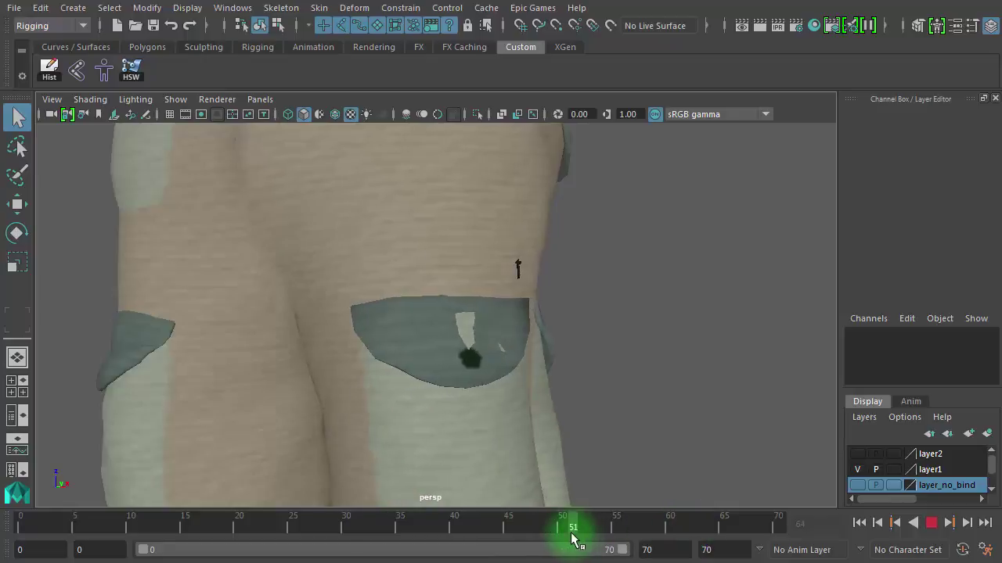
{"action": "left_click", "coordinate": [335, 115]}
{"action": "mouse_move", "coordinate": [617, 529]}
{"action": "left_mouse_down"}
{"action": "mouse_move", "coordinate": [508, 527]}
{"action": "mouse_move", "coordinate": [678, 540]}
{"action": "mouse_move", "coordinate": [537, 536]}
{"action": "mouse_move", "coordinate": [640, 537]}
{"action": "mouse_move", "coordinate": [563, 537]}
{"action": "mouse_move", "coordinate": [605, 536]}
{"action": "left_mouse_up"}
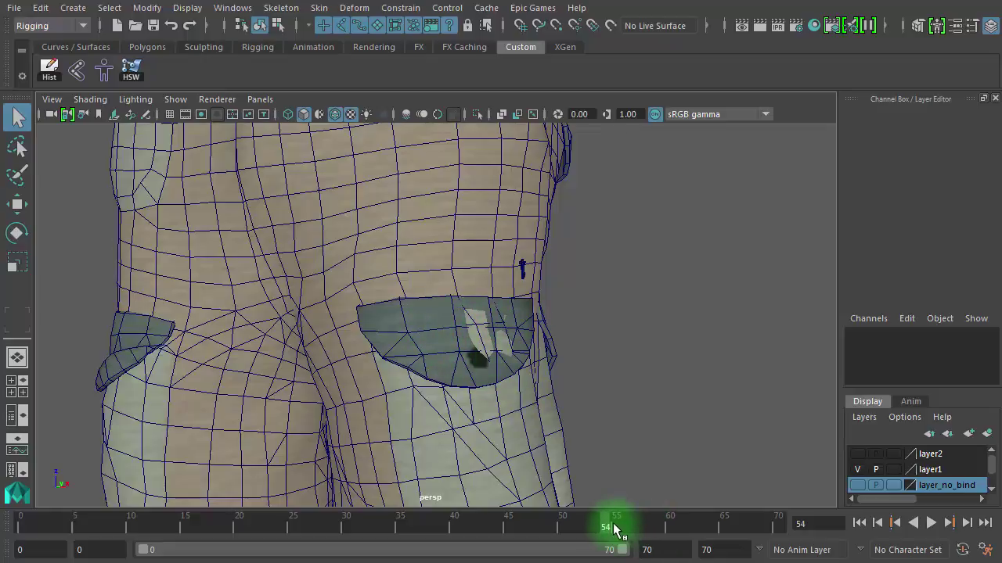
{"action": "left_click_drag", "start_coordinate": [614, 530], "coordinate": [495, 520]}
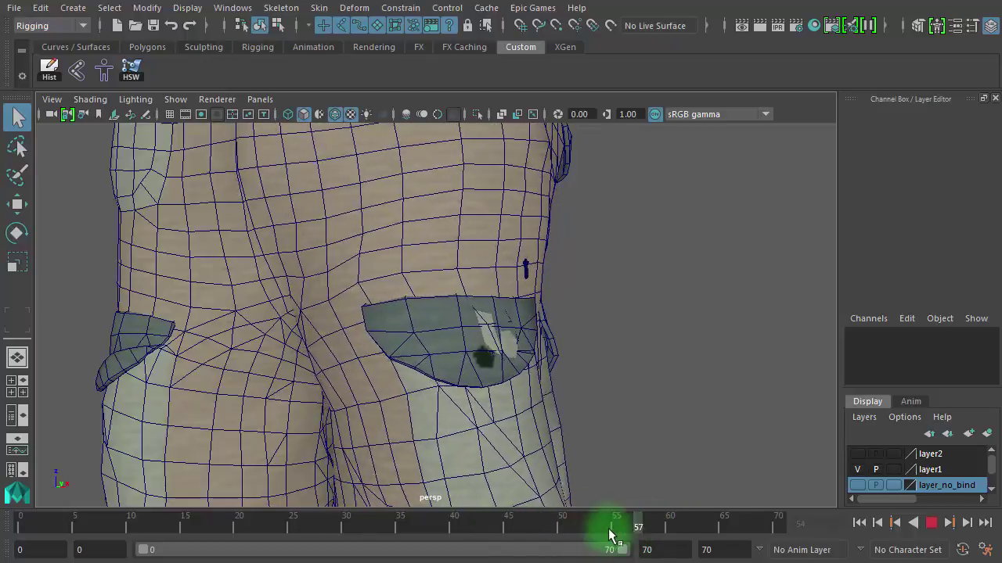